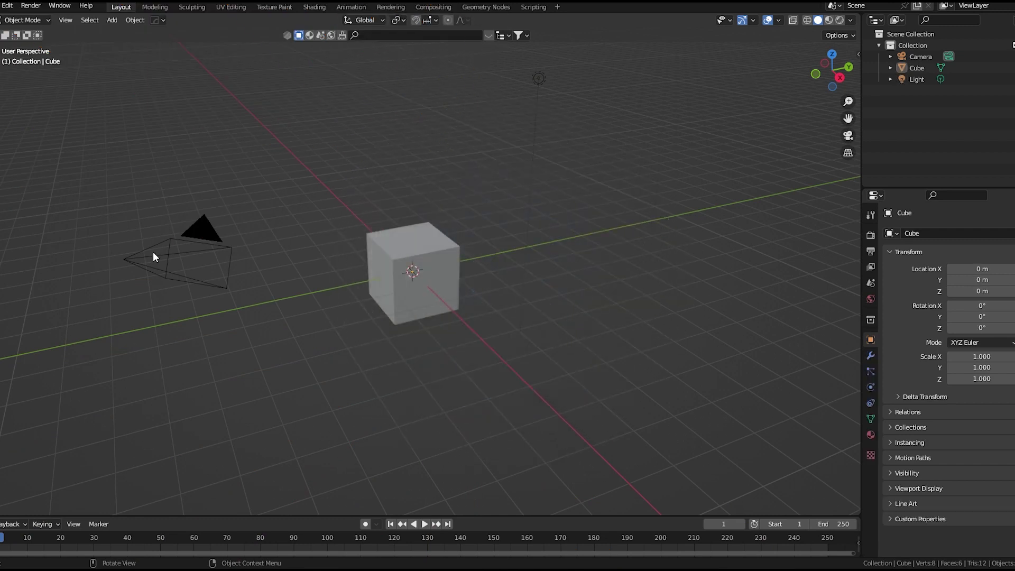
Delete the default camera and light from the scene
{"action": "left_click", "coordinate": [170, 242]}
{"action": "left_click", "coordinate": [545, 88], "text": "shift"}
{"action": "key", "text": "x"}
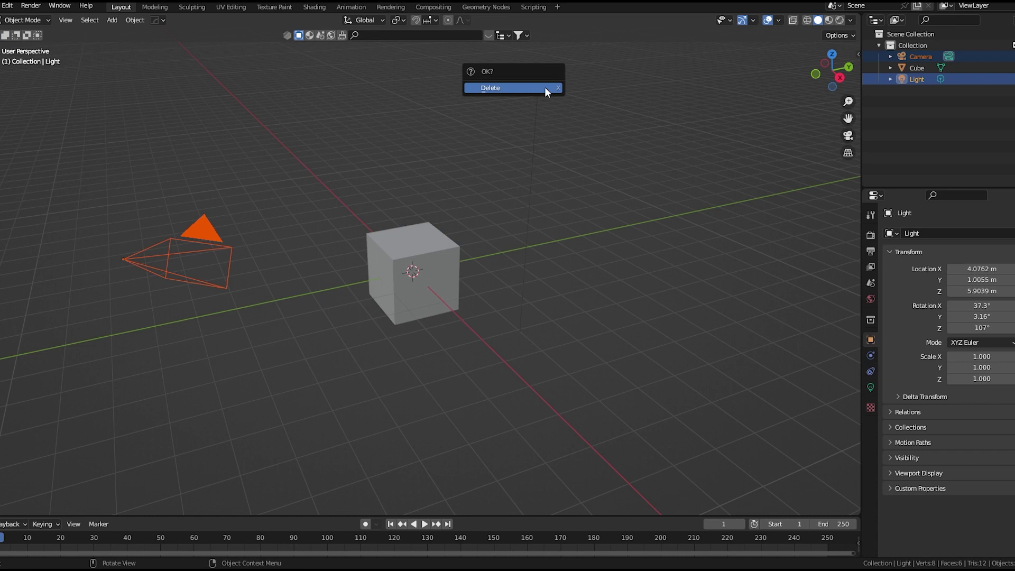
{"action": "left_click", "coordinate": [545, 89]}
Select the cube, switch to the Geometry Nodes workspace and create a new geometry node tree on it
{"action": "left_click", "coordinate": [386, 262]}
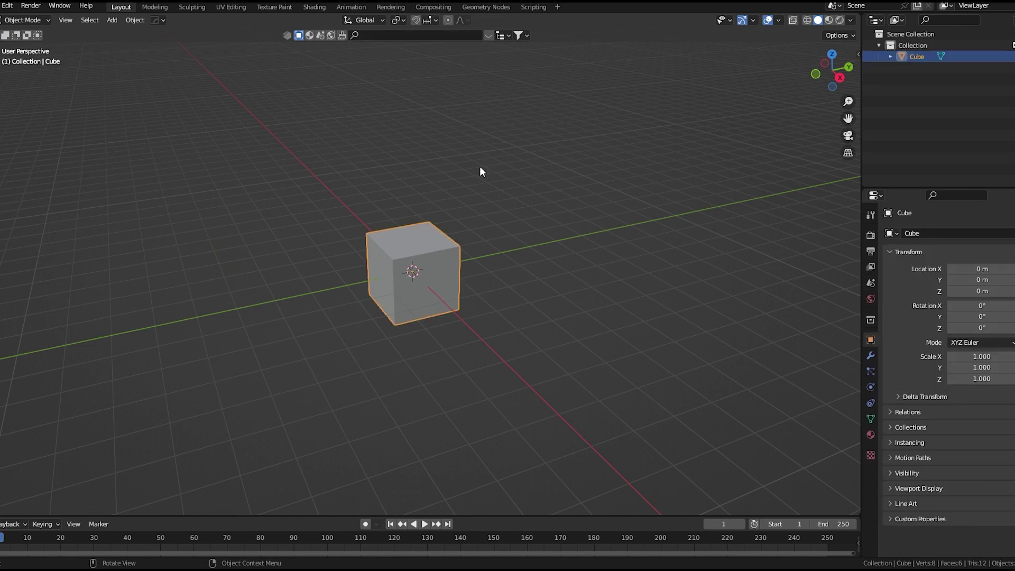
{"action": "left_click", "coordinate": [475, 8]}
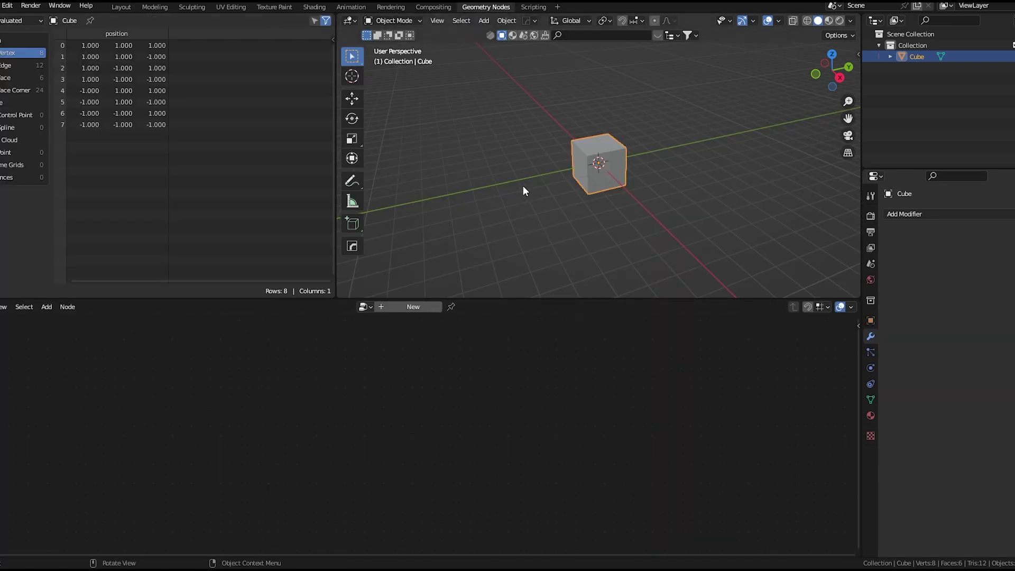
{"action": "middle_click_drag", "start_coordinate": [522, 186], "coordinate": [513, 178]}
{"action": "scroll", "coordinate": [569, 191], "scroll_direction": "up", "scroll_amount": 2}
{"action": "left_click", "coordinate": [412, 307]}
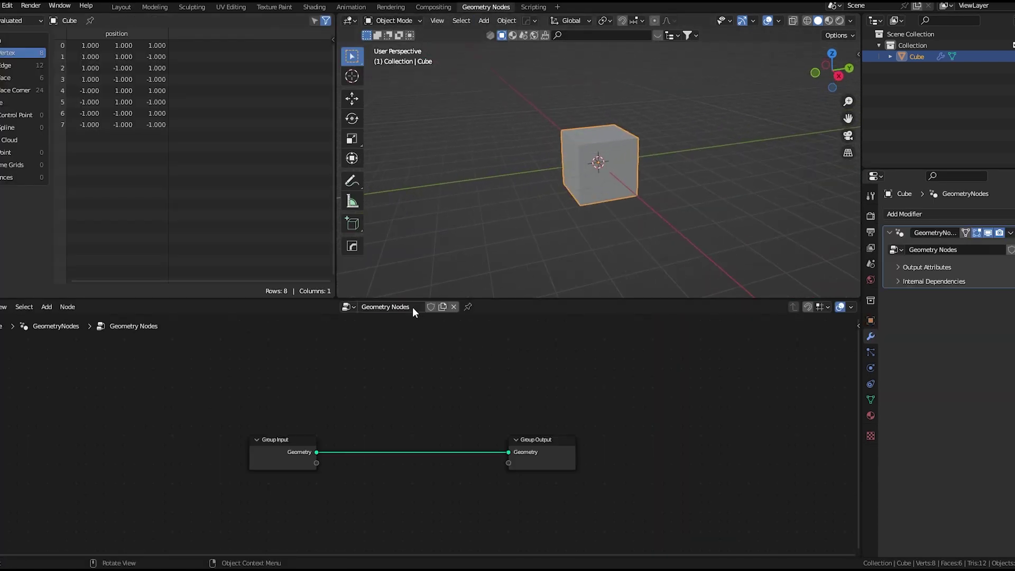
Delete the Group Input node from the cube's node tree
{"action": "scroll", "coordinate": [439, 421], "scroll_direction": "up", "scroll_amount": 4}
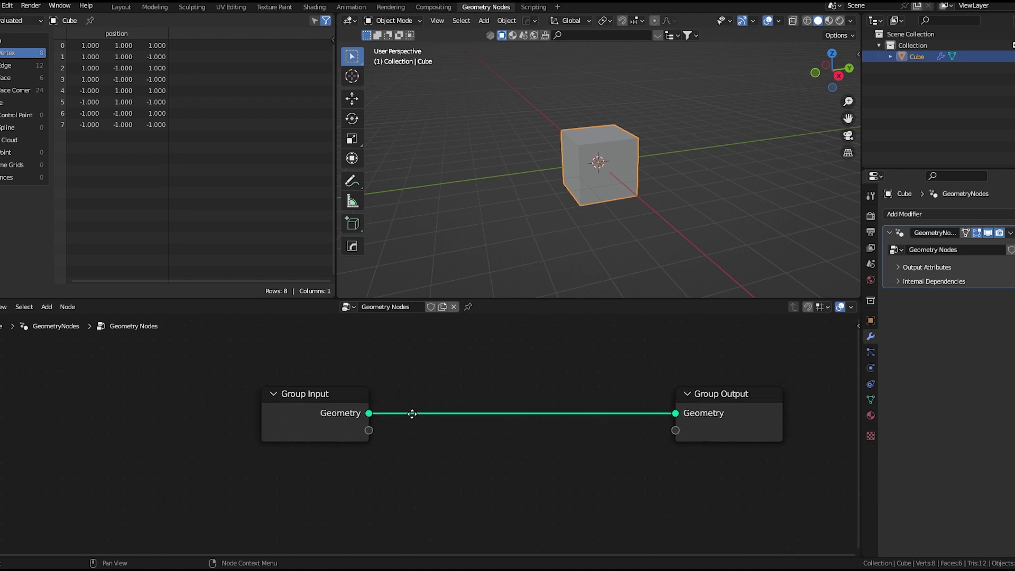
{"action": "scroll", "coordinate": [413, 414], "scroll_direction": "down", "scroll_amount": 1}
{"action": "left_click_drag", "start_coordinate": [336, 413], "coordinate": [289, 387]}
{"action": "key", "text": "x"}
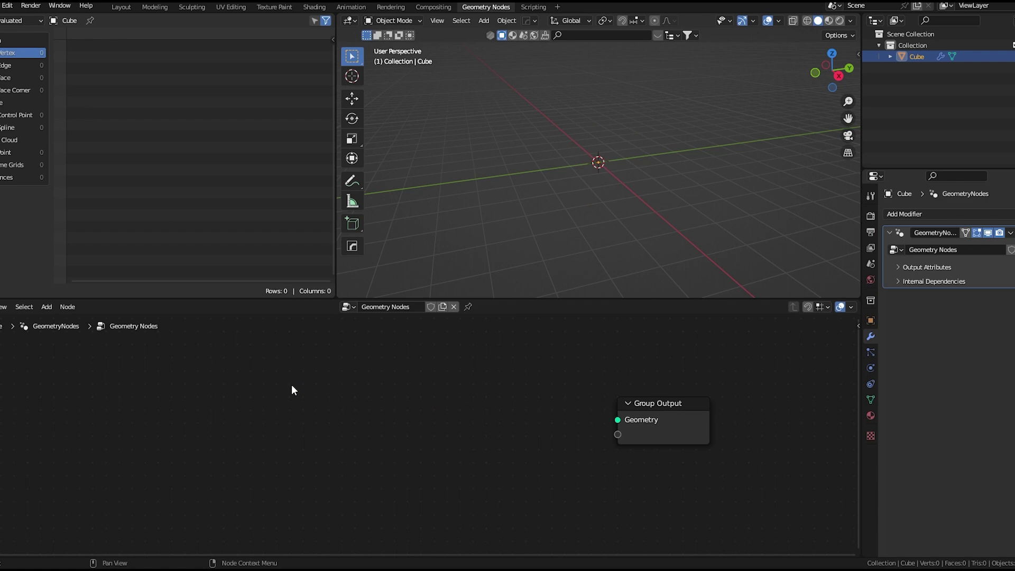
Add an Ico Sphere node with 2 subdivisions and connect its Mesh output to the Group Output's Geometry
{"action": "key", "text": "shift+a"}
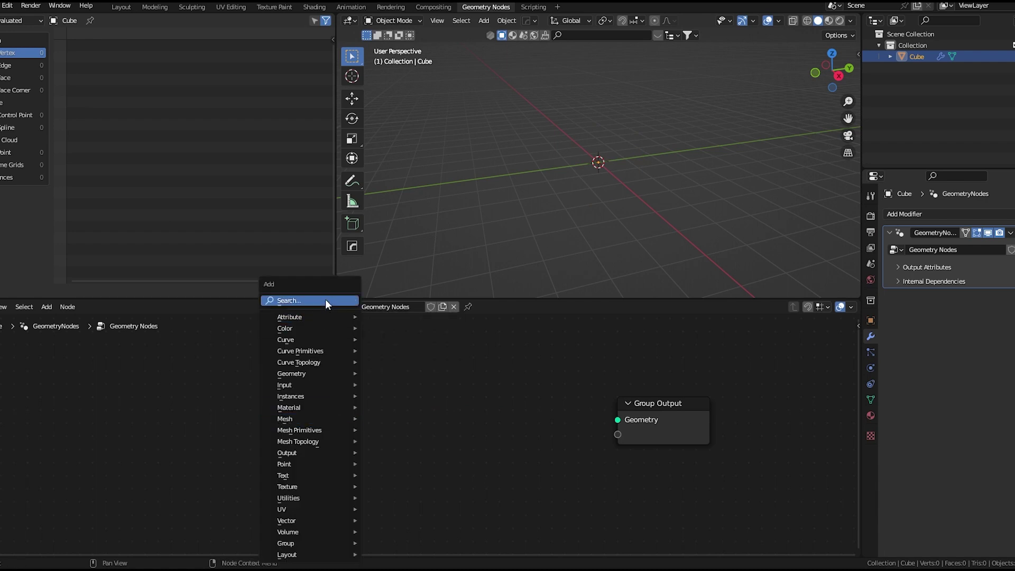
{"action": "left_click", "coordinate": [325, 300]}
{"action": "type", "text": "ico"}
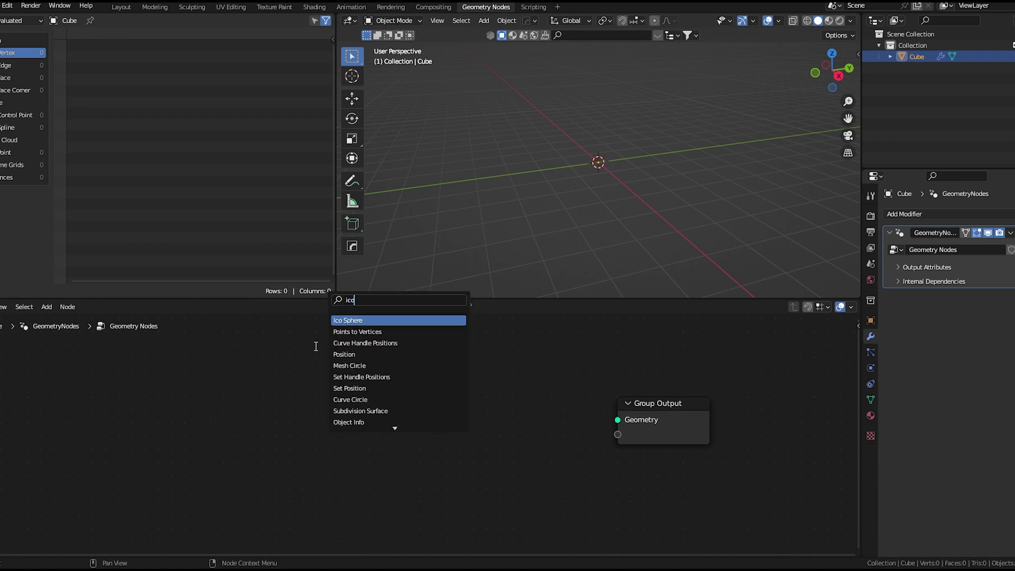
{"action": "left_click", "coordinate": [364, 321]}
{"action": "left_click", "coordinate": [317, 391]}
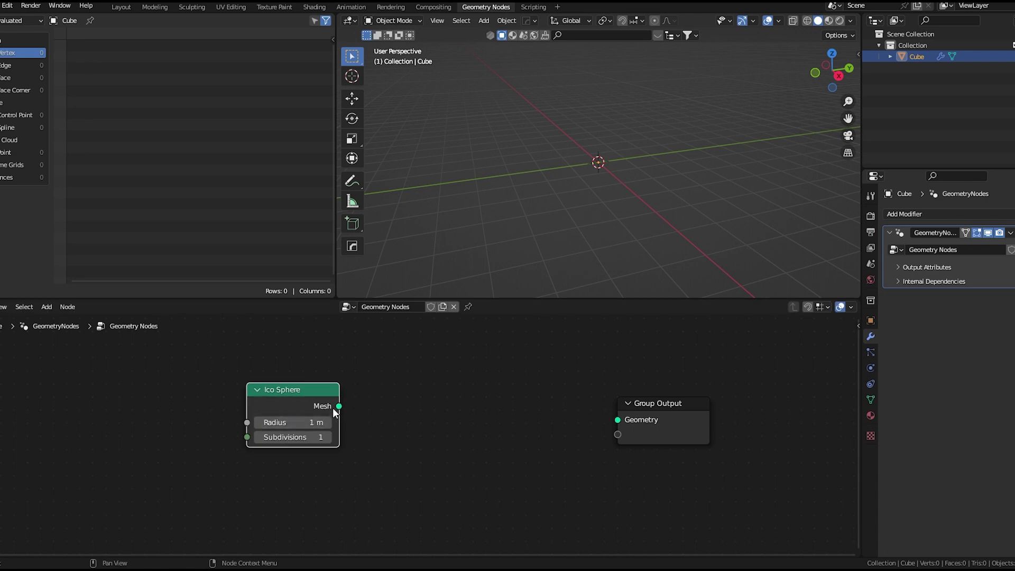
{"action": "left_click_drag", "start_coordinate": [339, 406], "coordinate": [618, 420]}
{"action": "left_click_drag", "start_coordinate": [319, 390], "coordinate": [281, 372]}
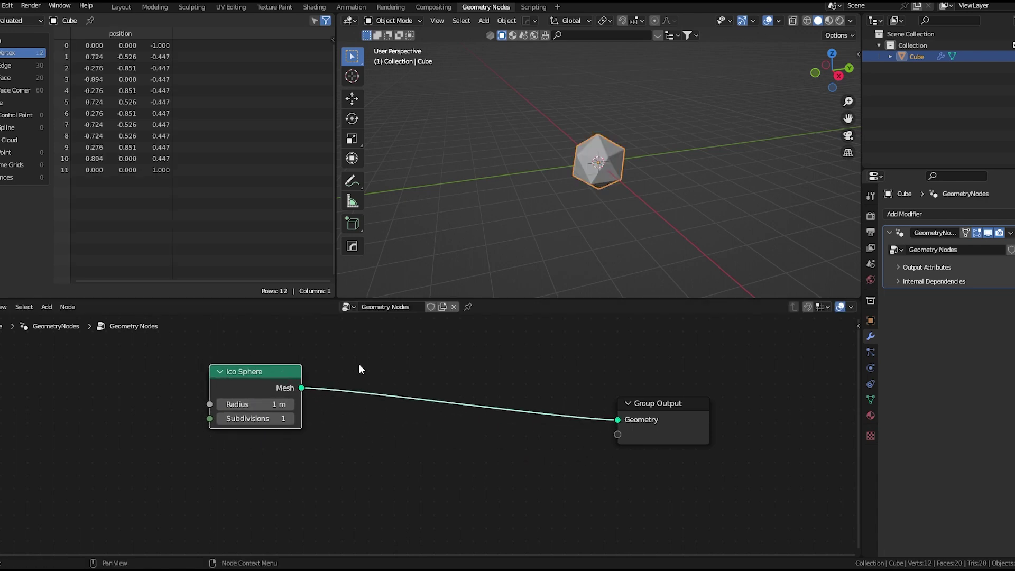
{"action": "left_click", "coordinate": [293, 420]}
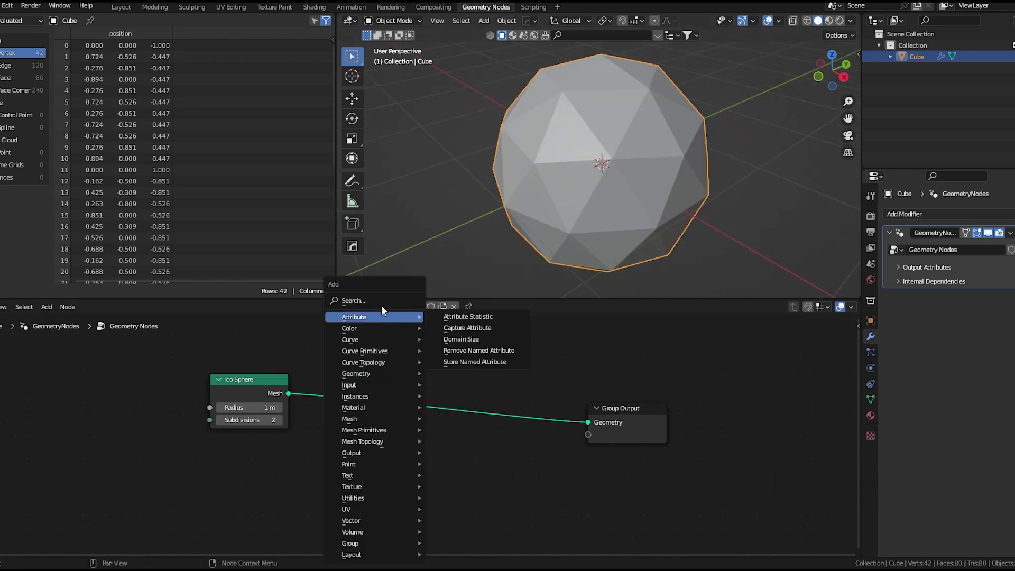
Insert a Distribute Points on Faces node on the link between the Ico Sphere and the Group Output
{"action": "left_click", "coordinate": [383, 301]}
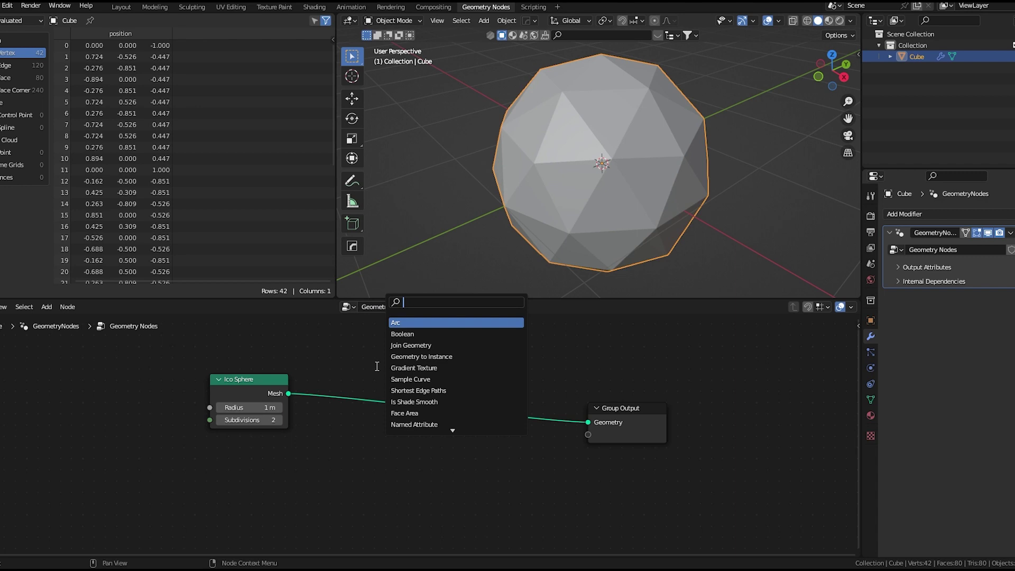
{"action": "type", "text": "distr"}
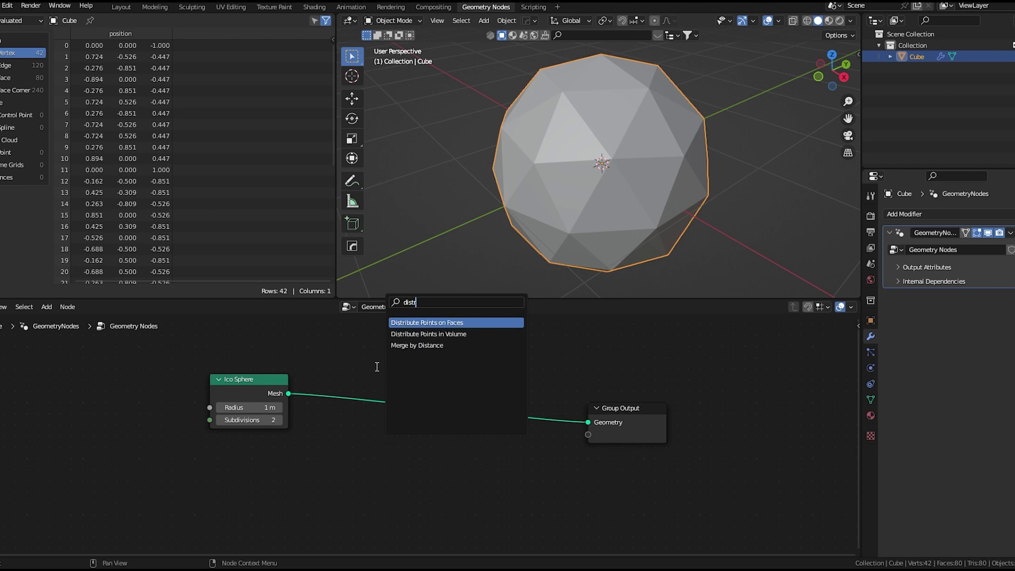
{"action": "key", "text": "Return"}
{"action": "left_click", "coordinate": [419, 420]}
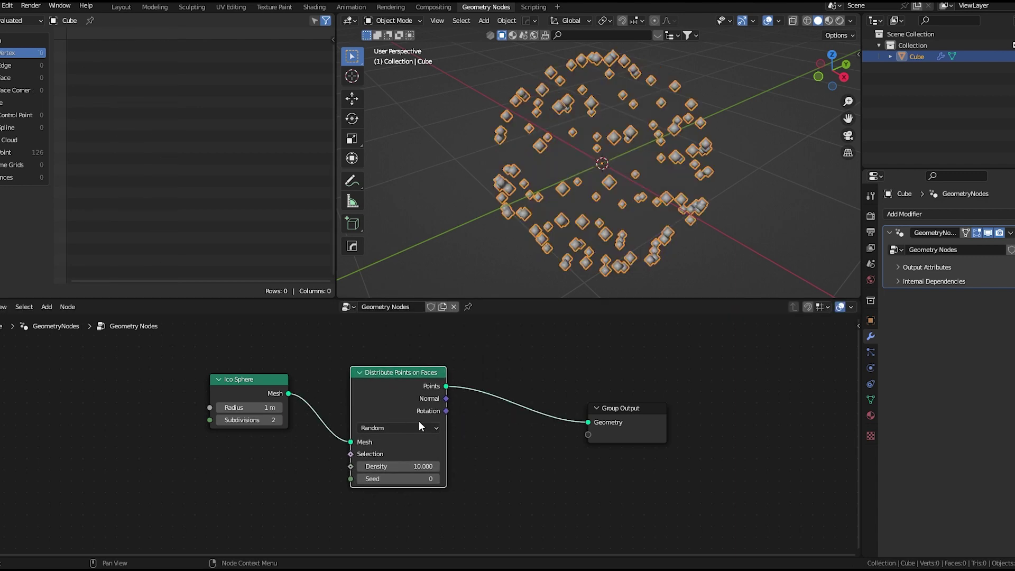
Set the Distribute Points on Faces node's density to 1.2 and its seed to 5
{"action": "middle_click_drag", "start_coordinate": [593, 201], "coordinate": [665, 180]}
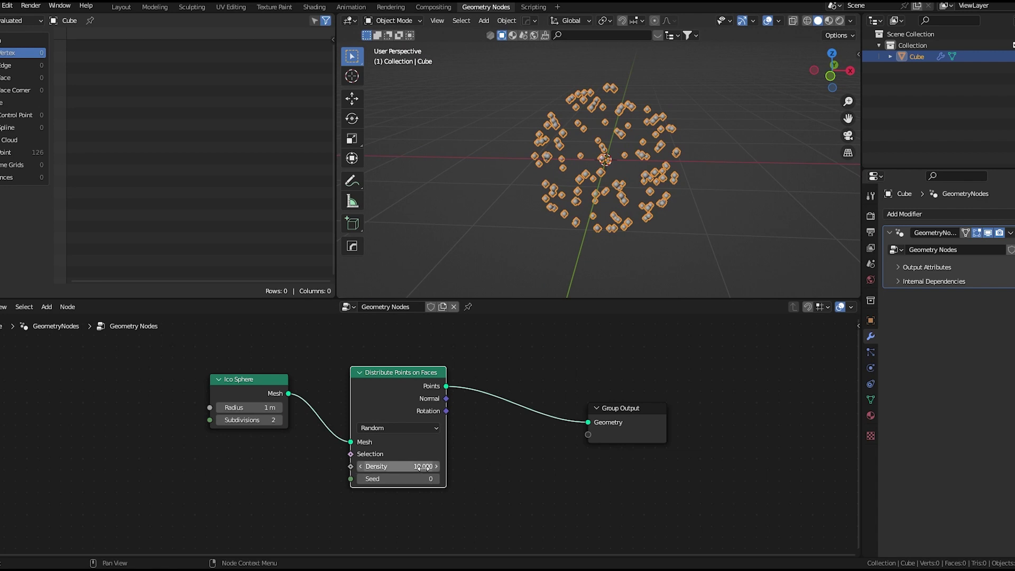
{"action": "mouse_move", "coordinate": [422, 467]}
{"action": "left_mouse_down"}
{"action": "mouse_move", "coordinate": [354, 467]}
{"action": "mouse_move", "coordinate": [423, 467]}
{"action": "left_mouse_up"}
{"action": "left_click", "coordinate": [437, 479]}
{"action": "left_click", "coordinate": [437, 479]}
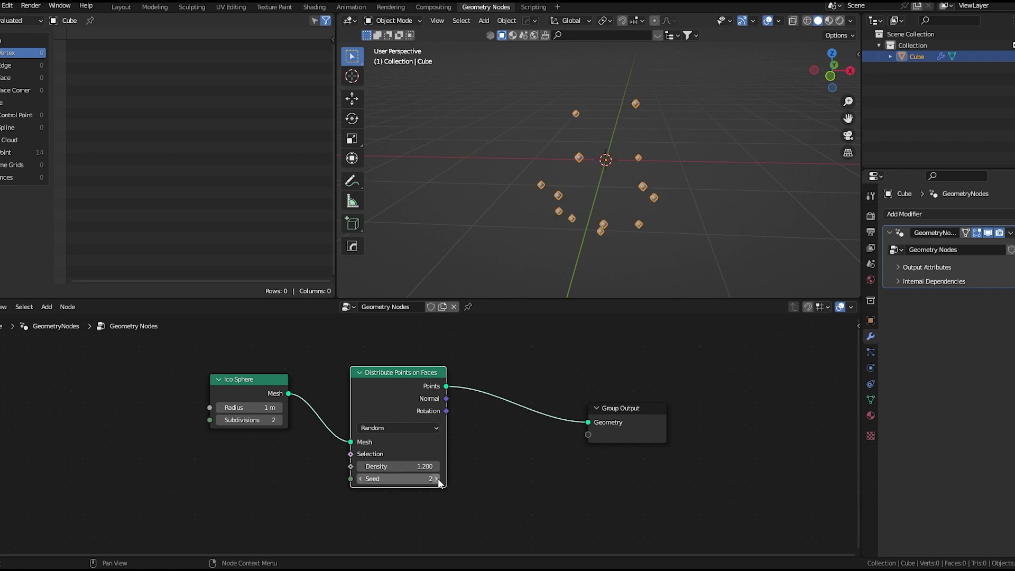
{"action": "left_click", "coordinate": [437, 479]}
{"action": "middle_click_drag", "start_coordinate": [602, 207], "coordinate": [494, 174]}
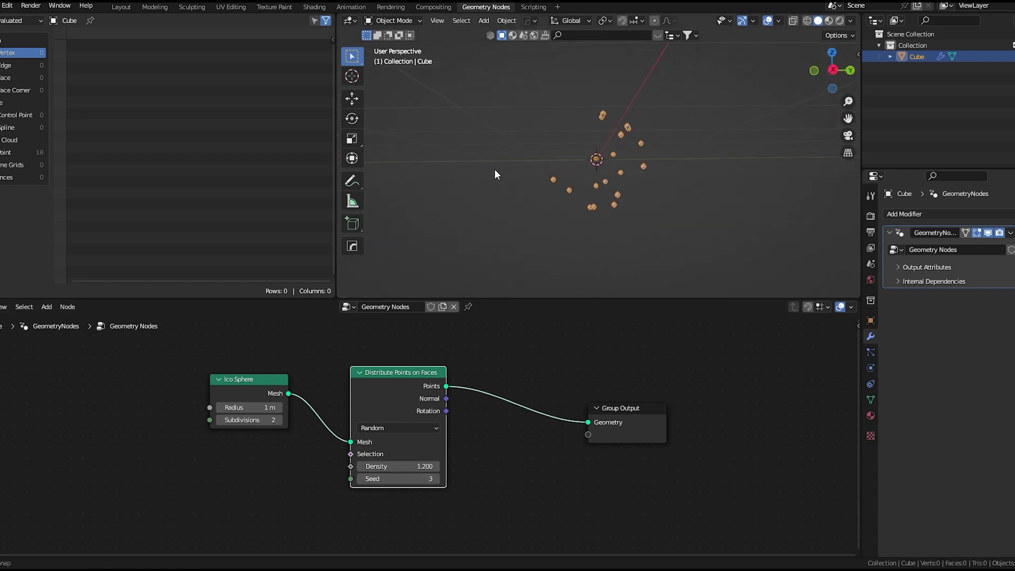
{"action": "left_click", "coordinate": [437, 478]}
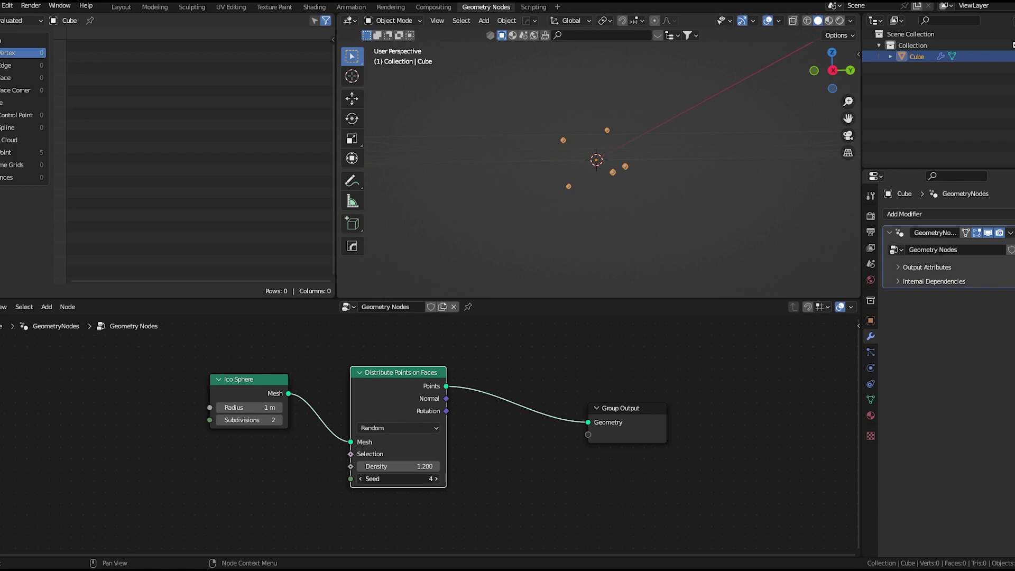
{"action": "left_click", "coordinate": [437, 479]}
{"action": "middle_click_drag", "start_coordinate": [603, 138], "coordinate": [576, 116]}
Insert a Points to Vertices node between Distribute Points on Faces and the Group Output
{"action": "key", "text": "shift+a"}
{"action": "left_click", "coordinate": [541, 301]}
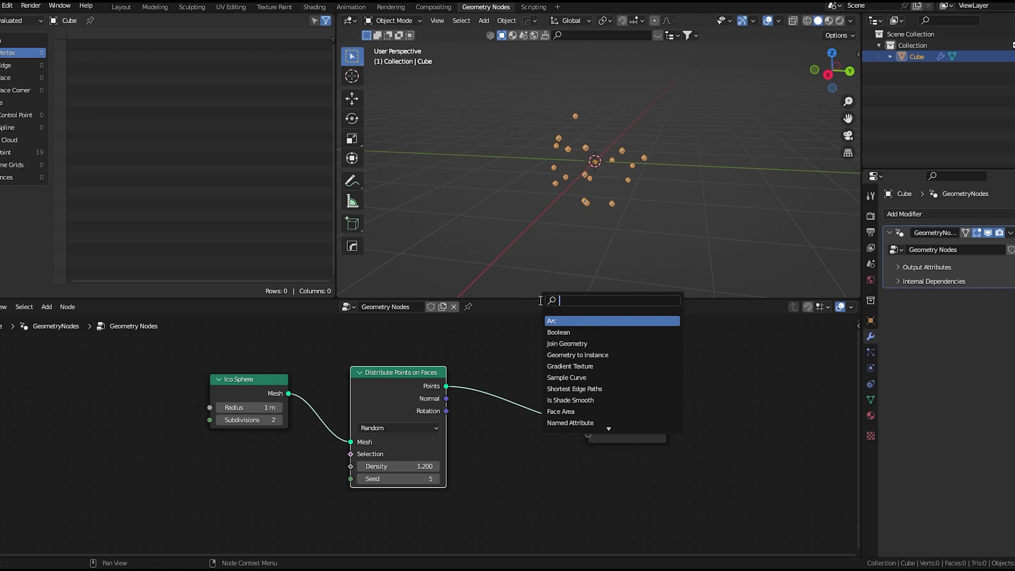
{"action": "type", "text": "points"}
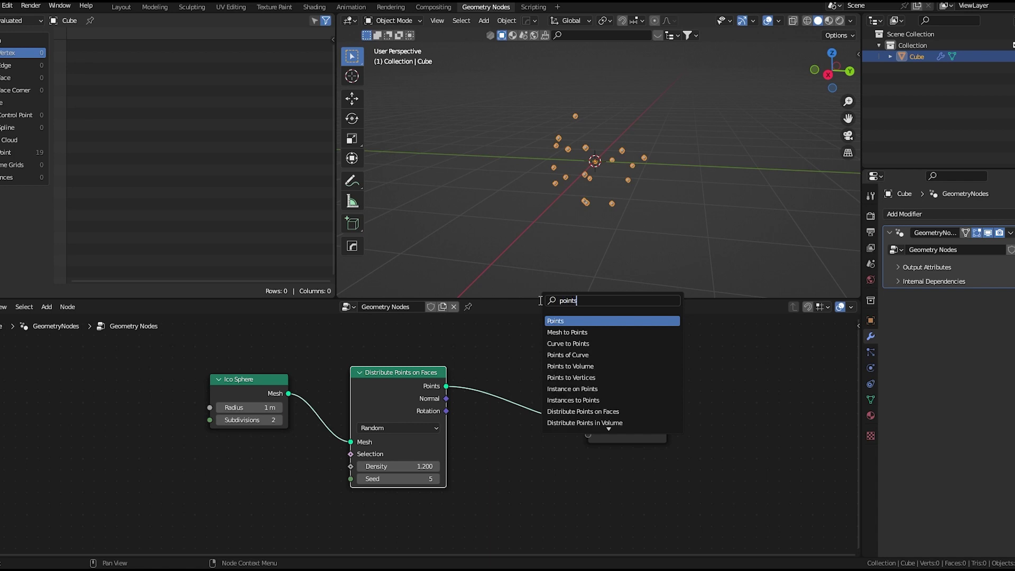
{"action": "left_click", "coordinate": [571, 377]}
{"action": "left_click", "coordinate": [526, 444]}
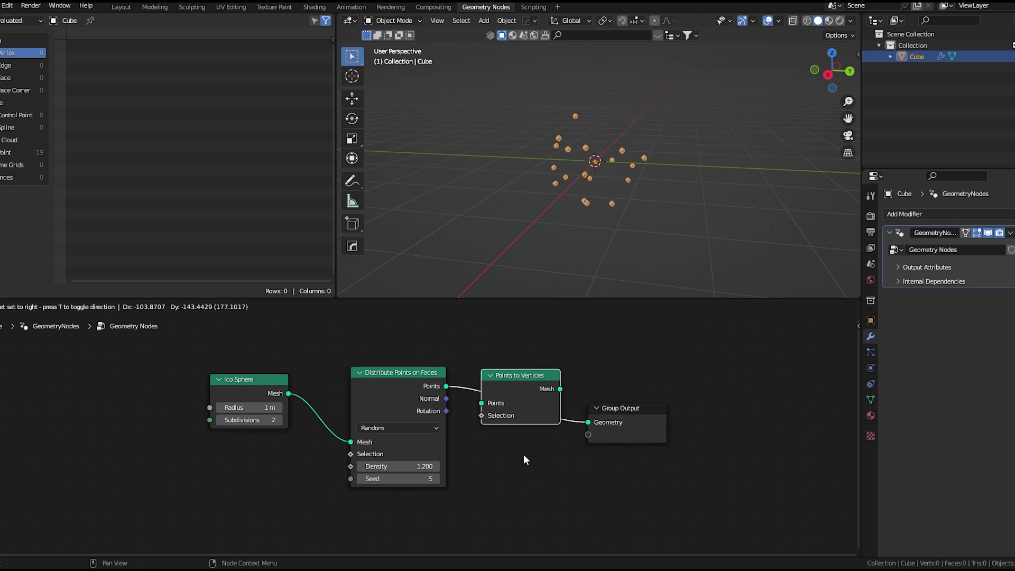
{"action": "scroll", "coordinate": [566, 262], "scroll_direction": "up", "scroll_amount": 3}
{"action": "middle_click_drag", "start_coordinate": [566, 261], "coordinate": [523, 149]}
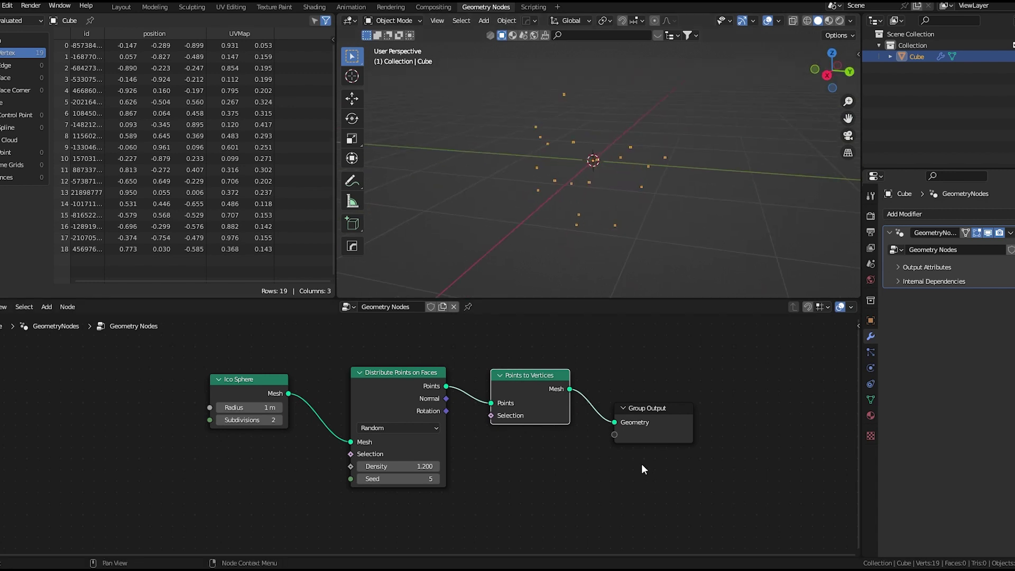
Move the Group Output node farther away and insert an Extrude Mesh node after Points to Vertices
{"action": "middle_click_drag", "start_coordinate": [642, 465], "coordinate": [436, 498]}
{"action": "left_click_drag", "start_coordinate": [451, 462], "coordinate": [658, 478]}
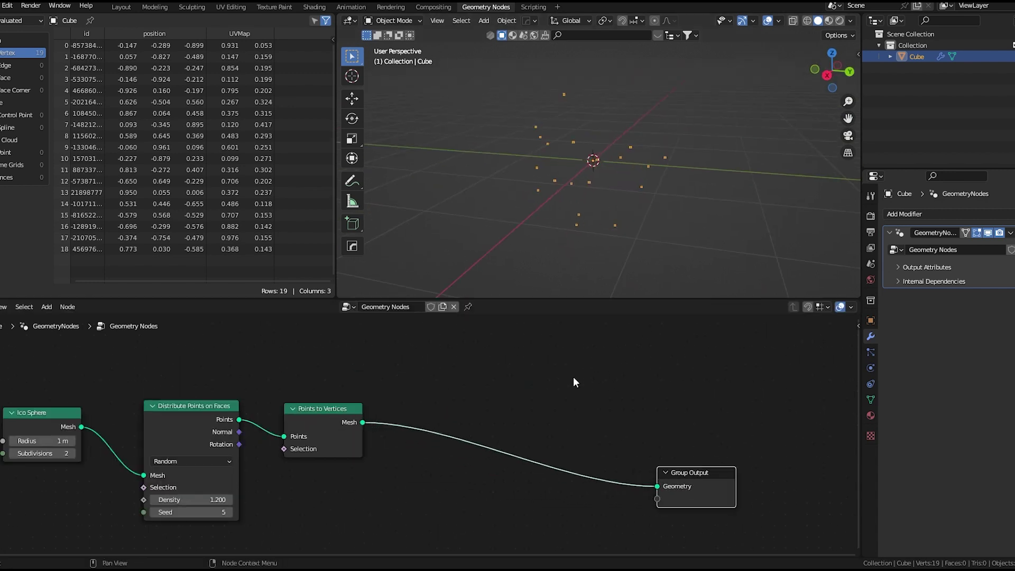
{"action": "key", "text": "shift+a"}
{"action": "left_click", "coordinate": [552, 303]}
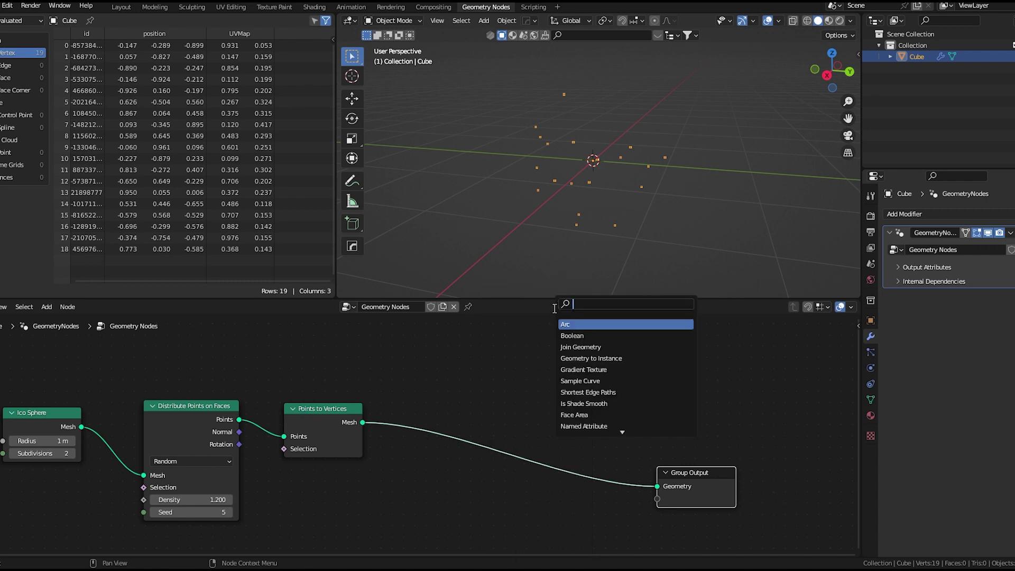
{"action": "type", "text": "extr"}
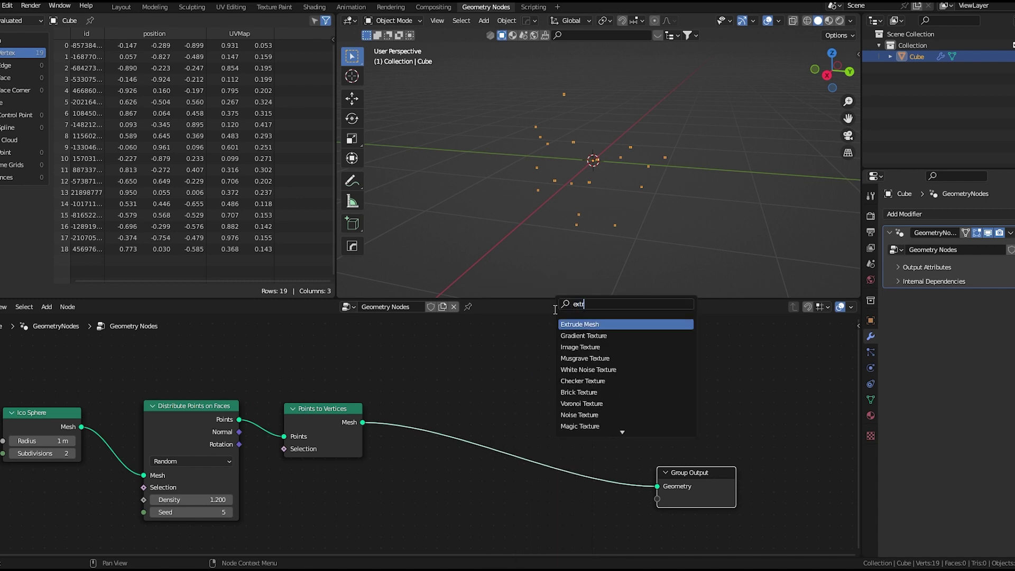
{"action": "key", "text": "Return"}
{"action": "left_click", "coordinate": [449, 433]}
{"action": "scroll", "coordinate": [459, 433], "scroll_direction": "up", "scroll_amount": 1}
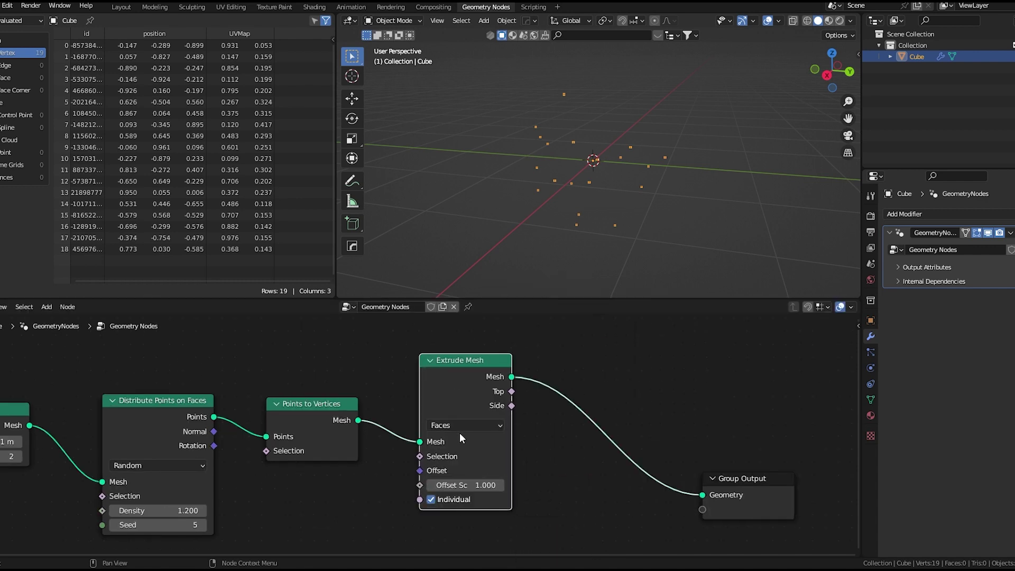
Set the Extrude Mesh node's offset scale to 6.2 and its mode to Vertices
{"action": "middle_click_drag", "start_coordinate": [610, 221], "coordinate": [561, 227]}
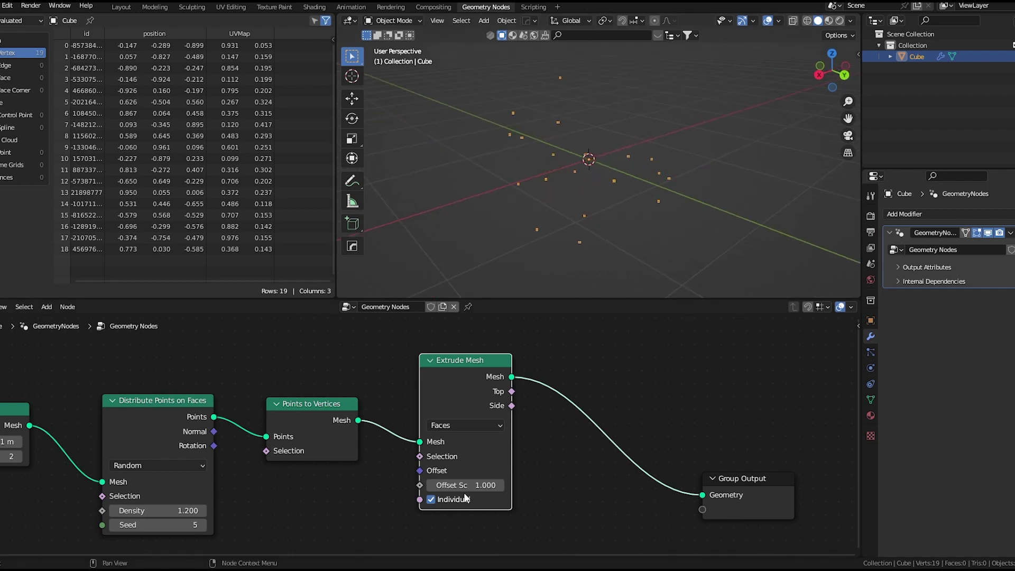
{"action": "left_click_drag", "start_coordinate": [465, 486], "coordinate": [494, 485]}
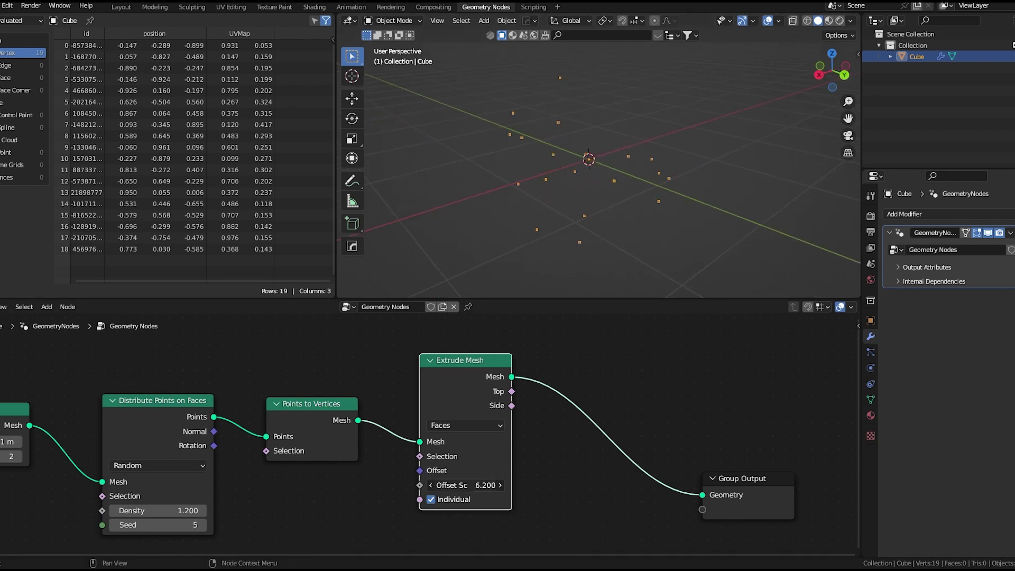
{"action": "left_click", "coordinate": [480, 426]}
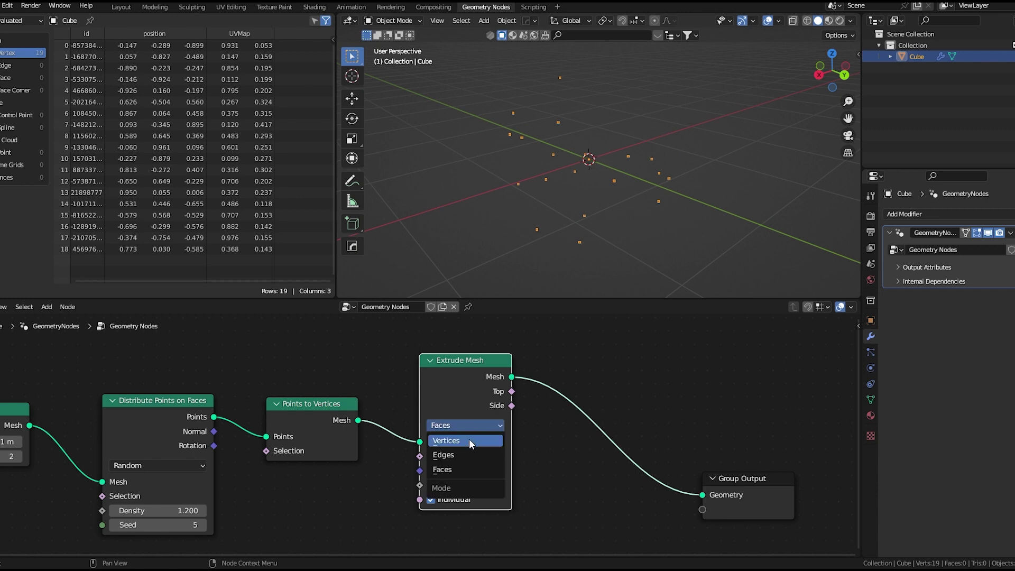
{"action": "left_click", "coordinate": [469, 440]}
Increase the Extrude Mesh node's offset scale to 10.1 to lengthen the radiating lines
{"action": "middle_click_drag", "start_coordinate": [646, 249], "coordinate": [613, 225]}
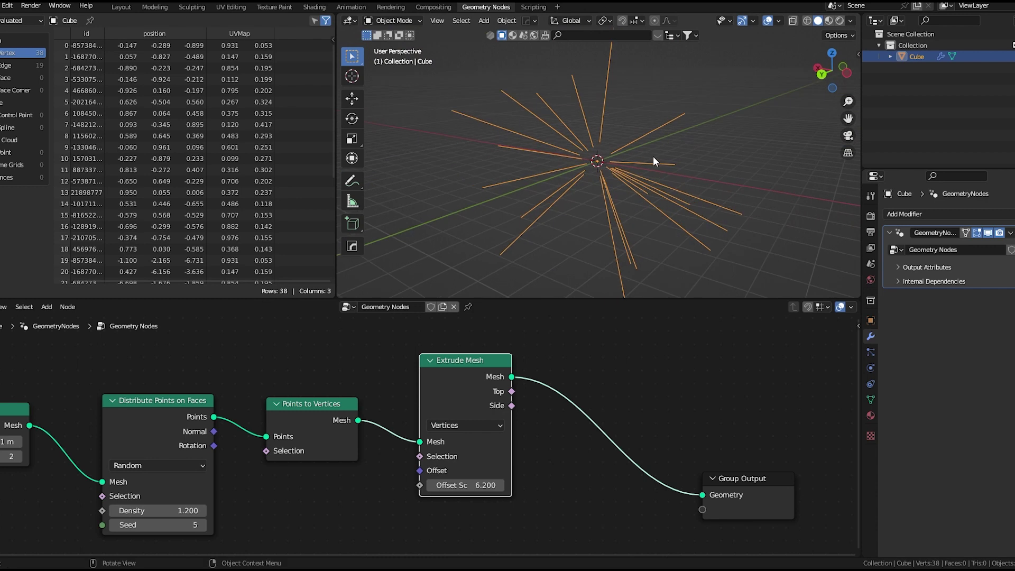
{"action": "scroll", "coordinate": [648, 165], "scroll_direction": "up", "scroll_amount": 2}
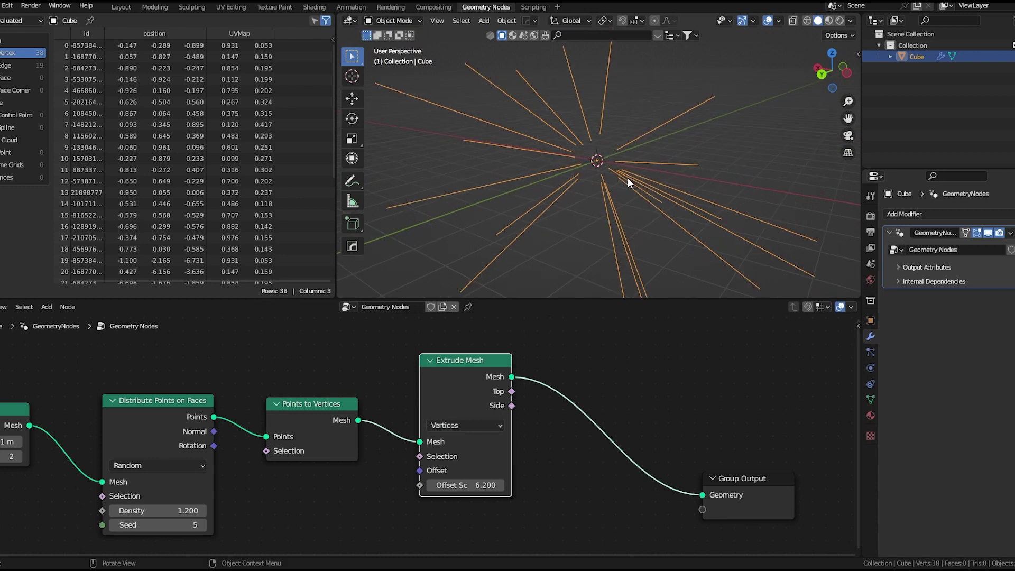
{"action": "middle_click_drag", "start_coordinate": [627, 178], "coordinate": [624, 222]}
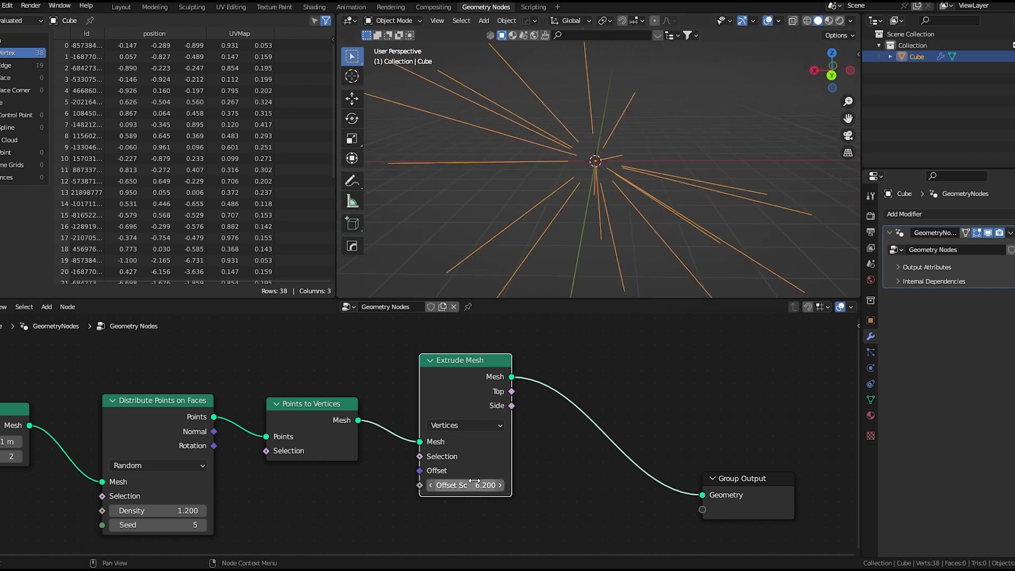
{"action": "left_click_drag", "start_coordinate": [466, 485], "coordinate": [486, 485]}
{"action": "middle_click_drag", "start_coordinate": [561, 254], "coordinate": [588, 160]}
{"action": "middle_click_drag", "start_coordinate": [746, 152], "coordinate": [595, 291]}
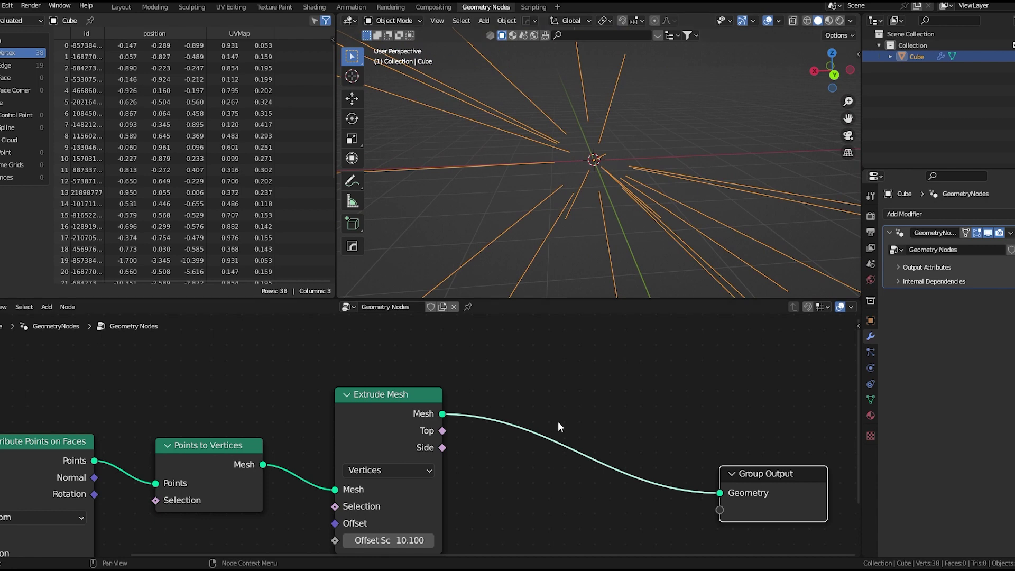
Insert a Mesh to Curve node between Extrude Mesh and the Group Output, and space out the Group Output and Mesh to Curve nodes
{"action": "key", "text": "shift+a"}
{"action": "left_click", "coordinate": [551, 303]}
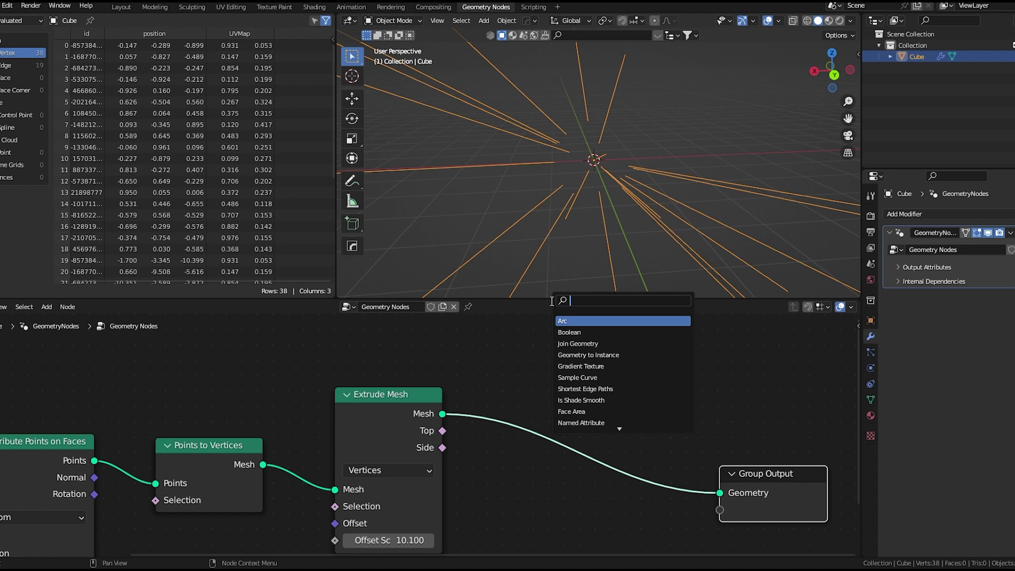
{"action": "type", "text": "mesh"}
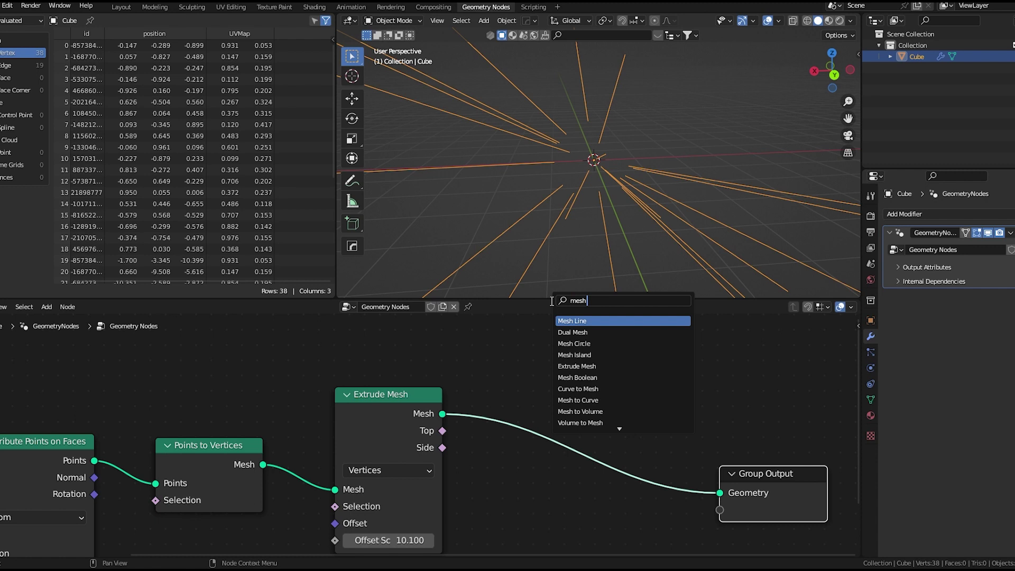
{"action": "type", "text": " to curve"}
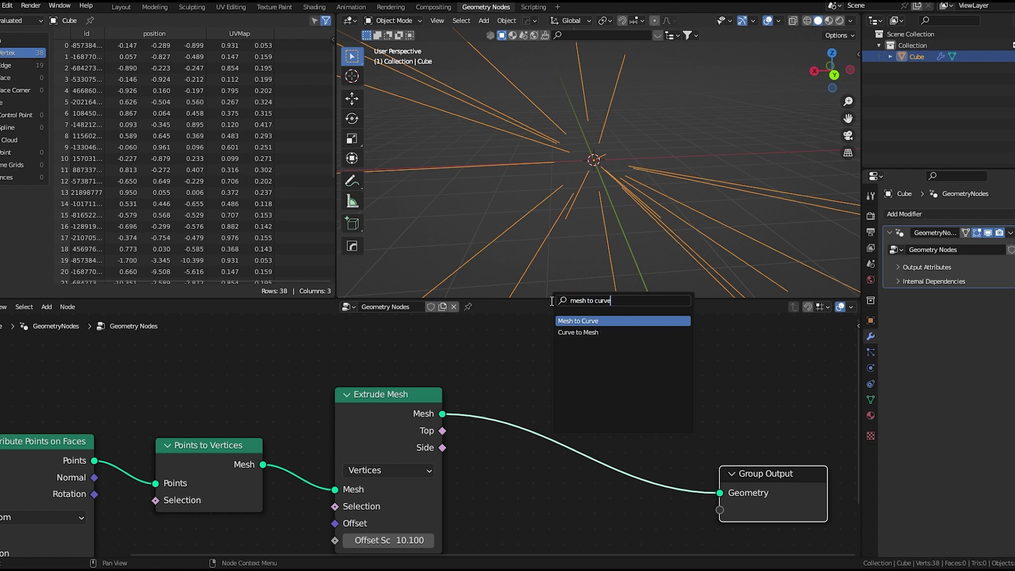
{"action": "key", "text": "Return"}
{"action": "left_click", "coordinate": [521, 390]}
{"action": "scroll", "coordinate": [687, 423], "scroll_direction": "down", "scroll_amount": 1}
{"action": "middle_click_drag", "start_coordinate": [688, 423], "coordinate": [415, 409]}
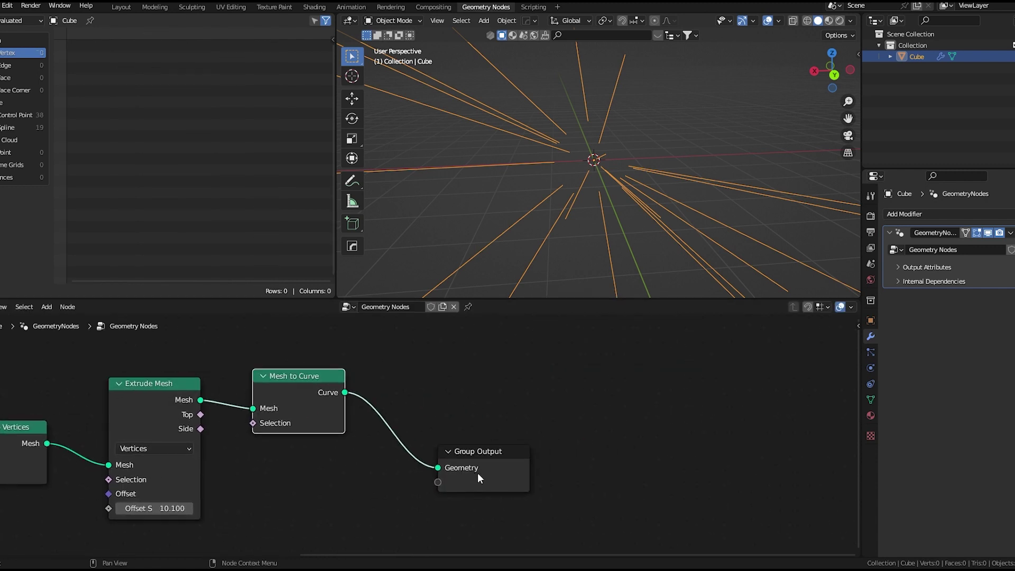
{"action": "left_click_drag", "start_coordinate": [478, 473], "coordinate": [572, 469]}
{"action": "left_click_drag", "start_coordinate": [334, 379], "coordinate": [343, 393]}
Insert a Resample Curve node between Mesh to Curve and the Group Output
{"action": "middle_click_drag", "start_coordinate": [629, 162], "coordinate": [433, 171]}
{"action": "middle_click_drag", "start_coordinate": [539, 222], "coordinate": [569, 166]}
{"action": "key", "text": "shift+a"}
{"action": "left_click", "coordinate": [436, 308]}
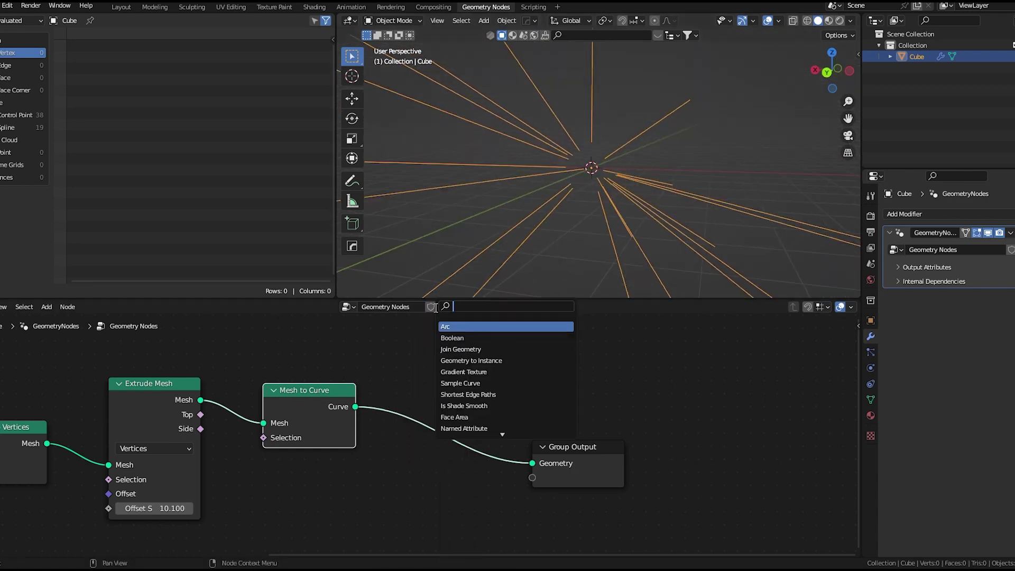
{"action": "type", "text": "resamp"}
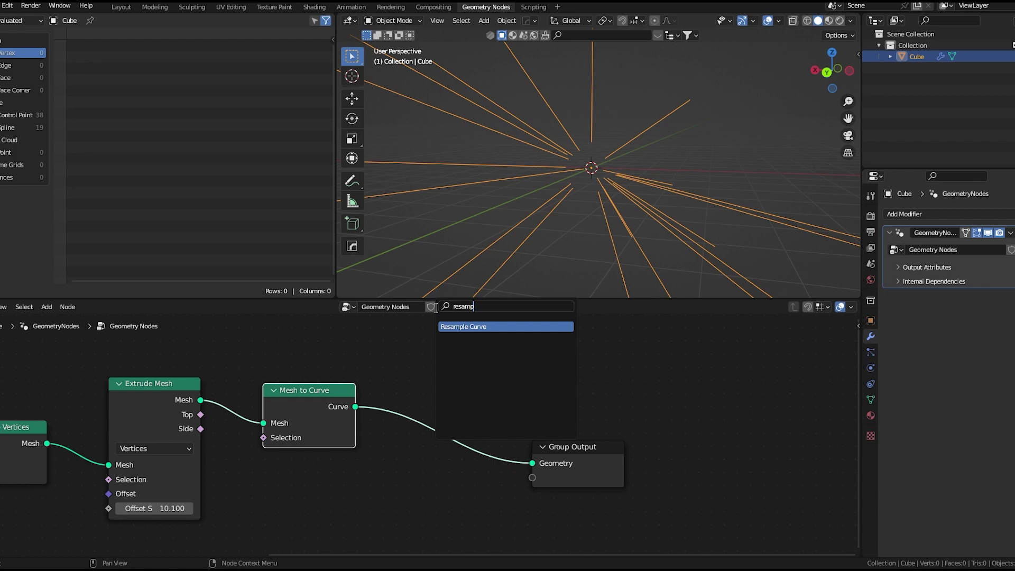
{"action": "key", "text": "Return"}
{"action": "left_click", "coordinate": [411, 399]}
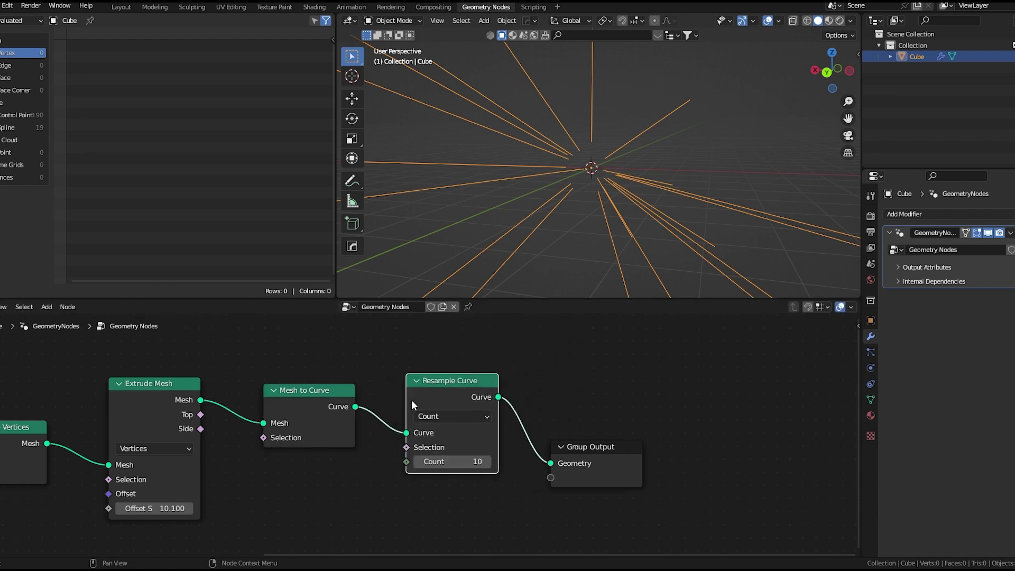
Set the Resample Curve node's count to 20
{"action": "double_click", "coordinate": [473, 463]}
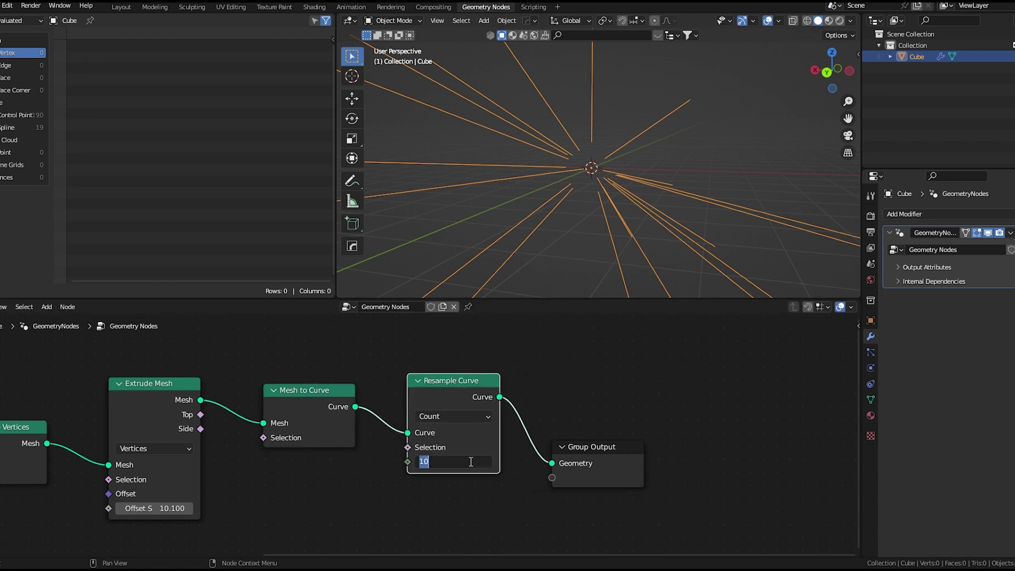
{"action": "type", "text": "20"}
{"action": "key", "text": "Return"}
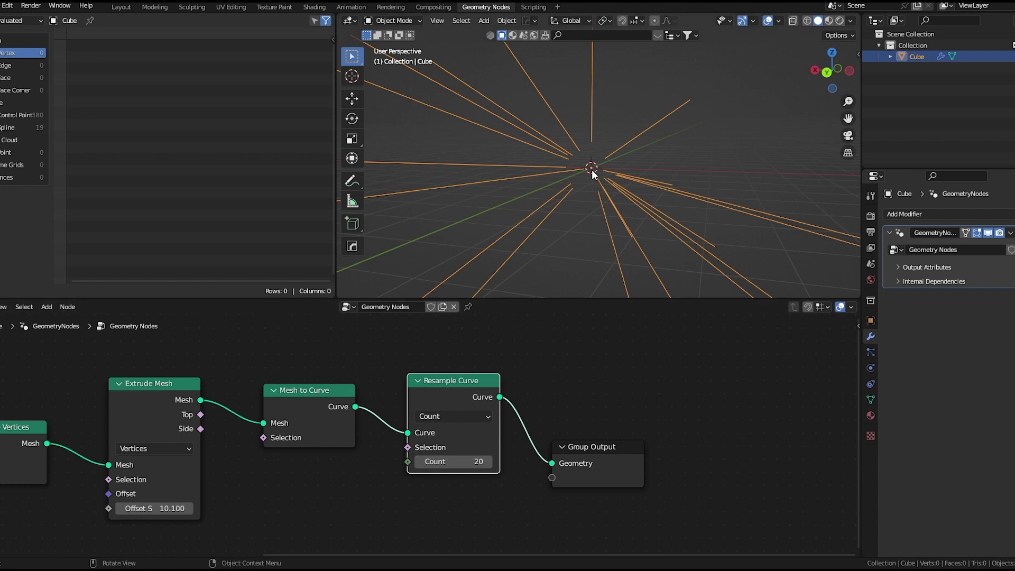
{"action": "middle_click_drag", "start_coordinate": [539, 286], "coordinate": [544, 157]}
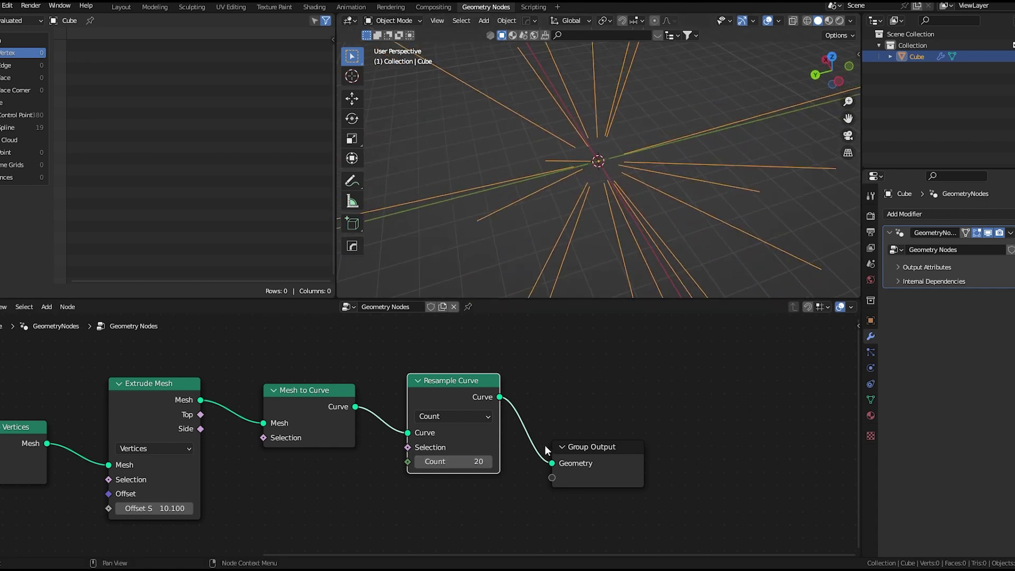
Move the Group Output node farther away and insert a Set Position node after Resample Curve
{"action": "left_click_drag", "start_coordinate": [584, 472], "coordinate": [689, 472]}
{"action": "scroll", "coordinate": [396, 452], "scroll_direction": "down", "scroll_amount": 7}
{"action": "middle_click_drag", "start_coordinate": [412, 458], "coordinate": [471, 433]}
{"action": "scroll", "coordinate": [608, 442], "scroll_direction": "down", "scroll_amount": 1}
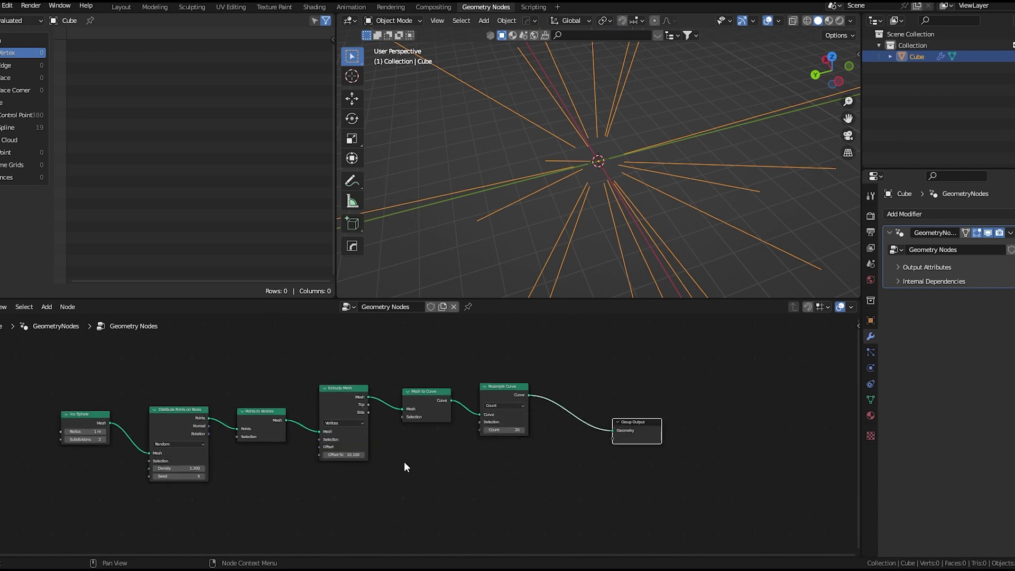
{"action": "middle_click_drag", "start_coordinate": [404, 462], "coordinate": [470, 483]}
{"action": "scroll", "coordinate": [484, 475], "scroll_direction": "up", "scroll_amount": 2}
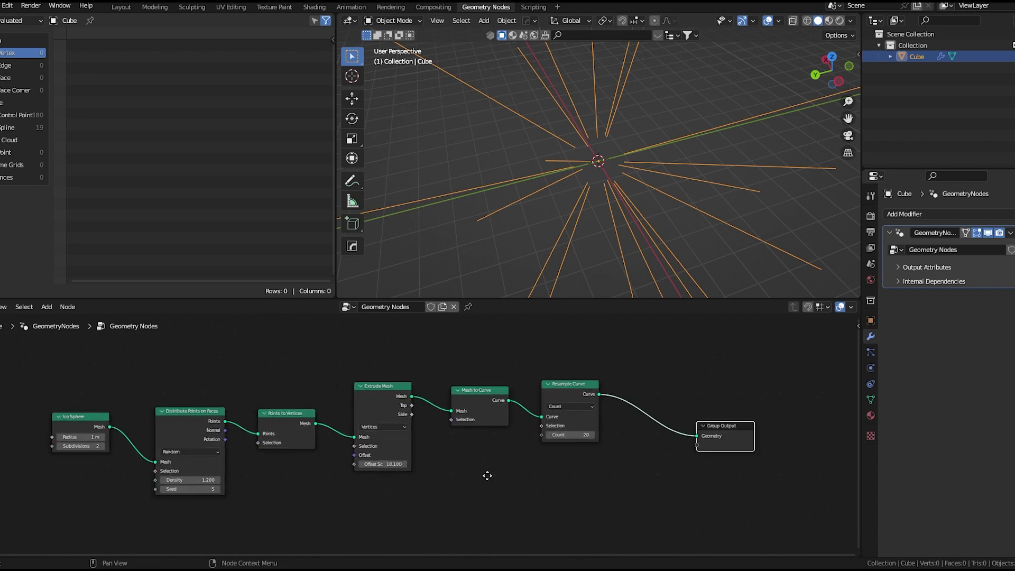
{"action": "scroll", "coordinate": [512, 480], "scroll_direction": "up", "scroll_amount": 2}
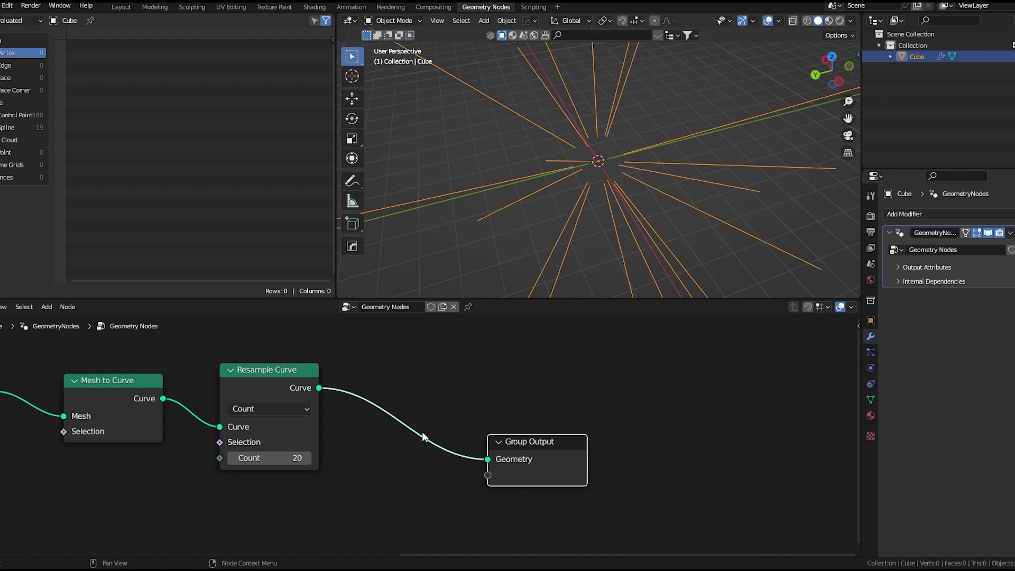
{"action": "key", "text": "shift+a"}
{"action": "left_click", "coordinate": [387, 301]}
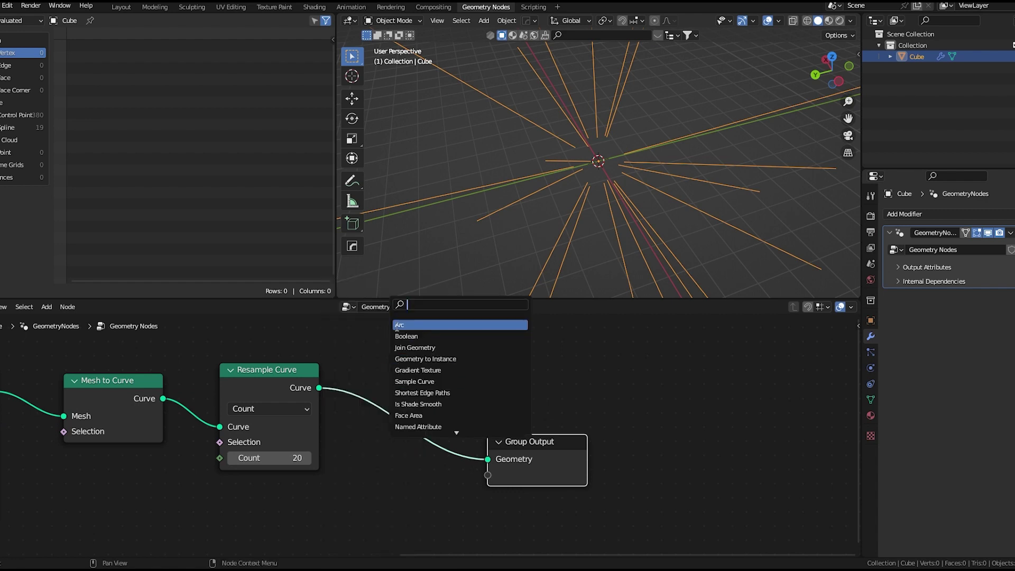
{"action": "type", "text": "set"}
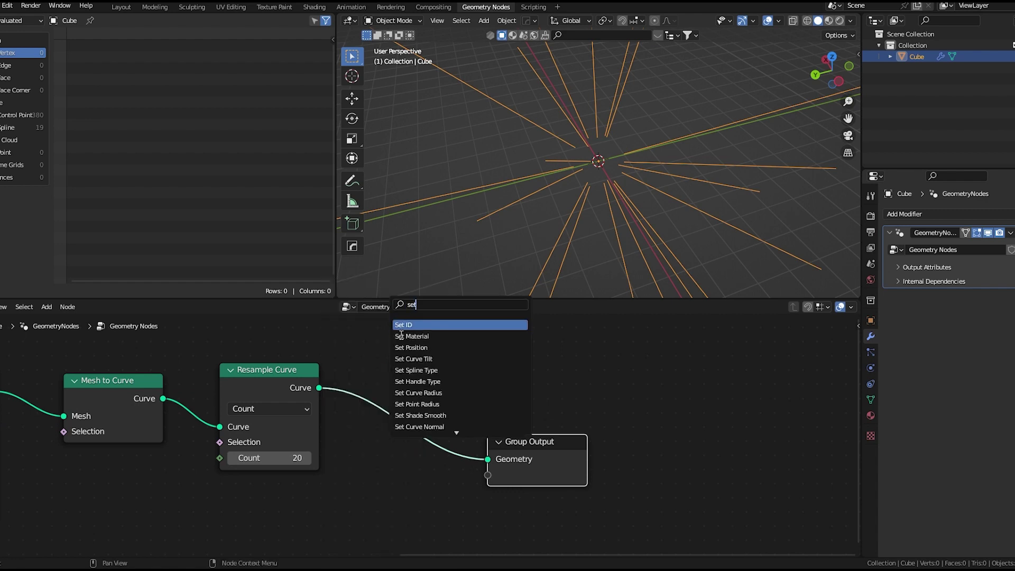
{"action": "left_click", "coordinate": [411, 347]}
{"action": "left_click", "coordinate": [452, 440]}
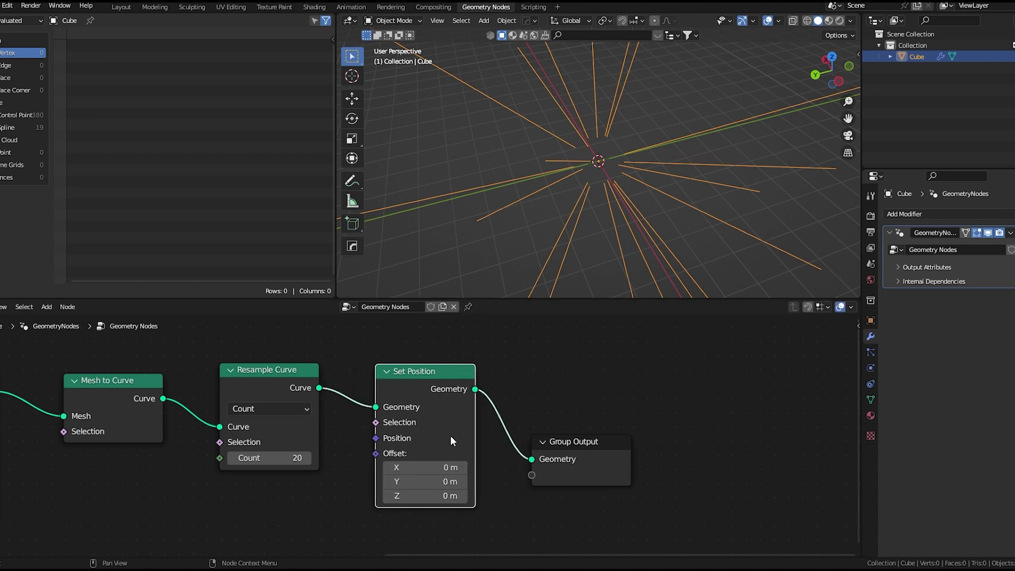
Add a Noise Texture node and connect its Color output to the Set Position node's Offset
{"action": "key", "text": "shift+a"}
{"action": "left_click", "coordinate": [410, 303]}
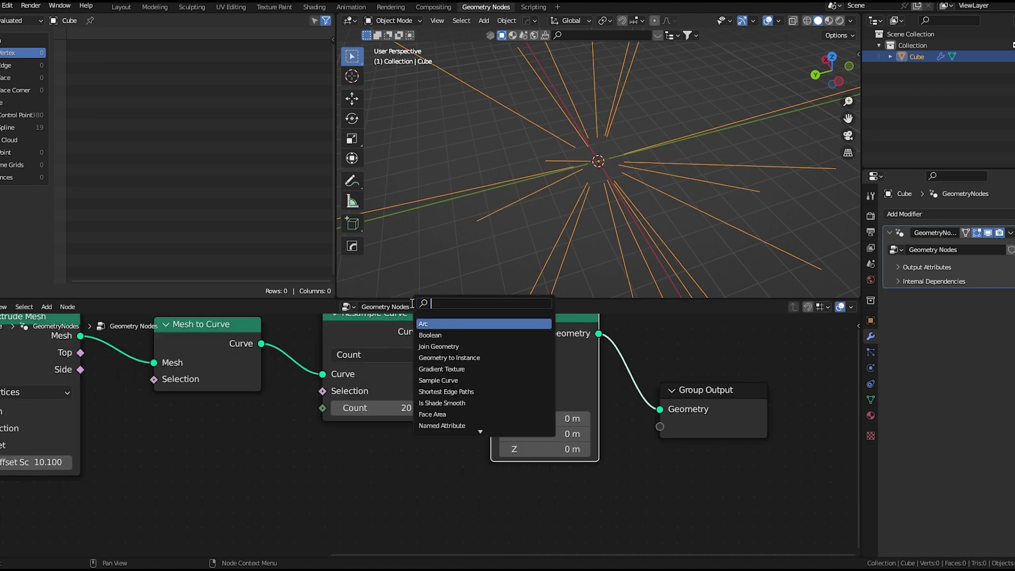
{"action": "type", "text": "nois"}
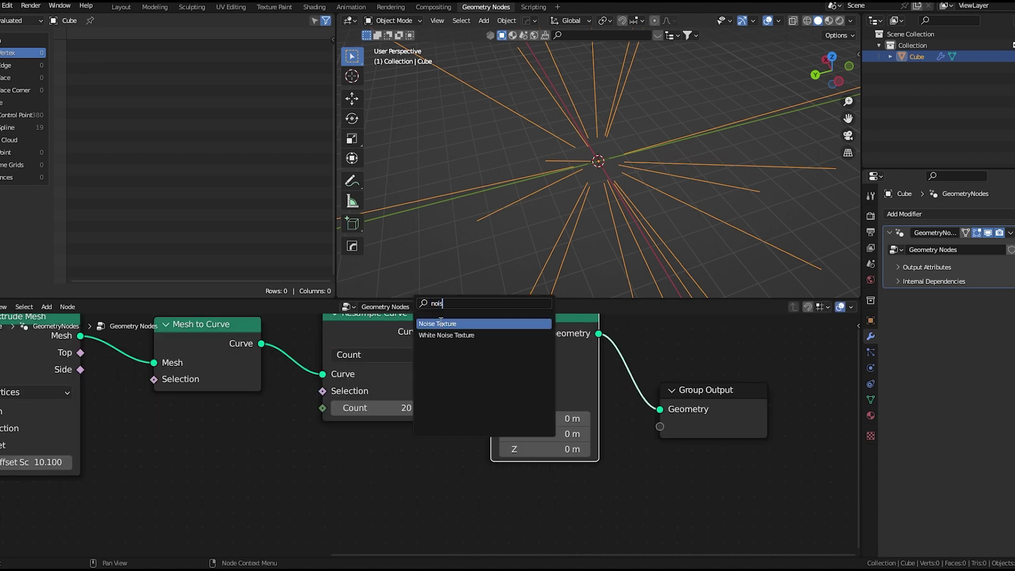
{"action": "left_click", "coordinate": [439, 323]}
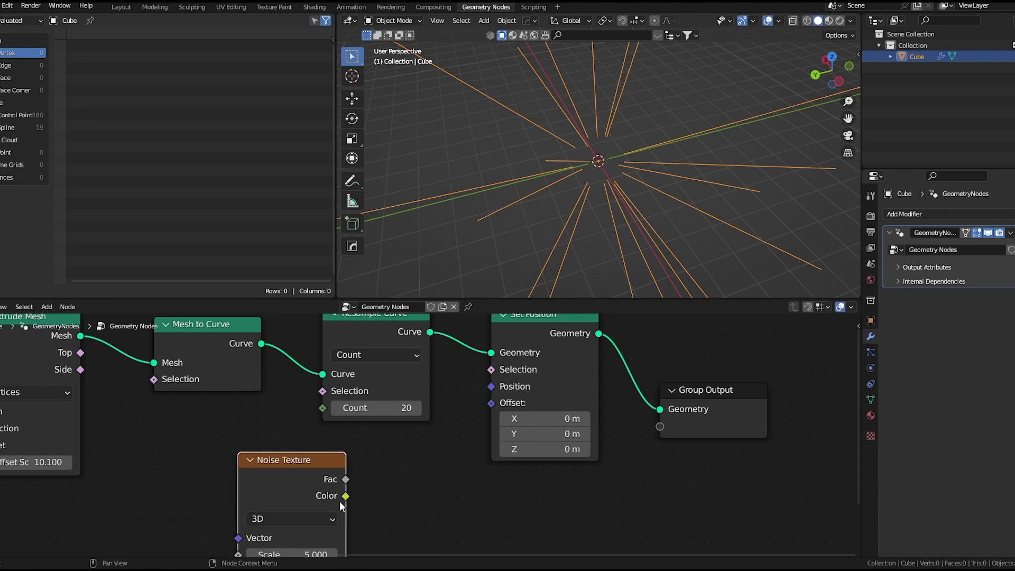
{"action": "left_click_drag", "start_coordinate": [345, 496], "coordinate": [491, 402]}
{"action": "middle_click_drag", "start_coordinate": [503, 444], "coordinate": [555, 399]}
{"action": "scroll", "coordinate": [395, 398], "scroll_direction": "down", "scroll_amount": 1}
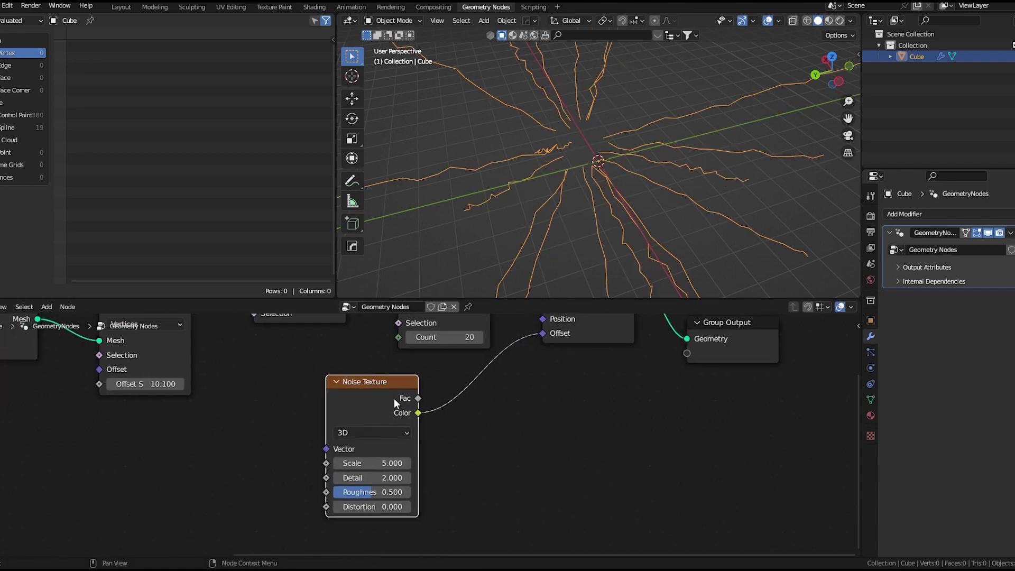
Move the Noise Texture node farther from Set Position and lower its scale to 0.41
{"action": "left_click_drag", "start_coordinate": [394, 398], "coordinate": [269, 435]}
{"action": "left_click_drag", "start_coordinate": [246, 499], "coordinate": [159, 499]}
{"action": "middle_click_drag", "start_coordinate": [613, 142], "coordinate": [550, 114]}
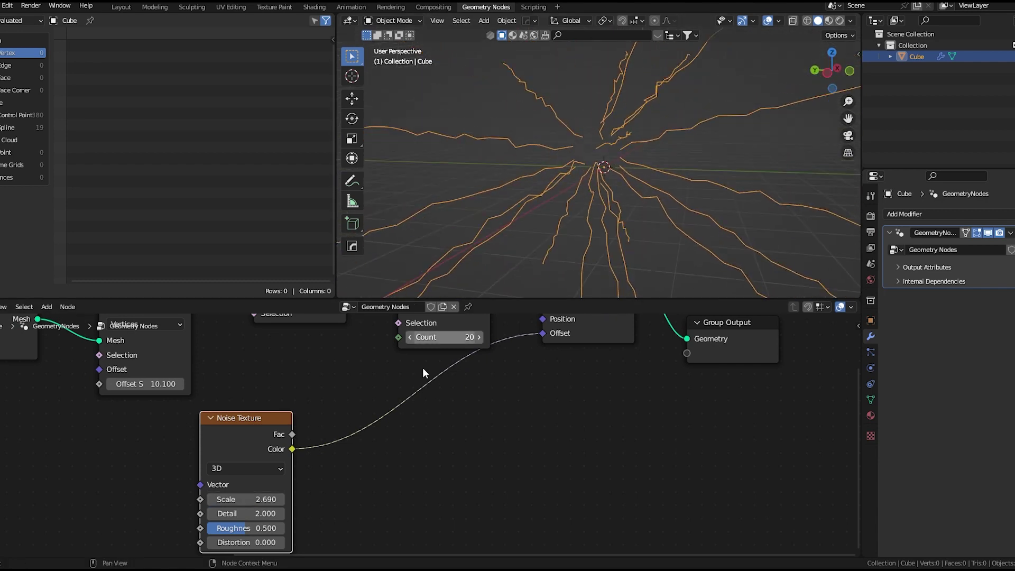
{"action": "left_click_drag", "start_coordinate": [246, 499], "coordinate": [159, 499]}
Insert a Vector Math node between Noise Texture and Set Position and set its operation to Subtract
{"action": "key", "text": "shift+a"}
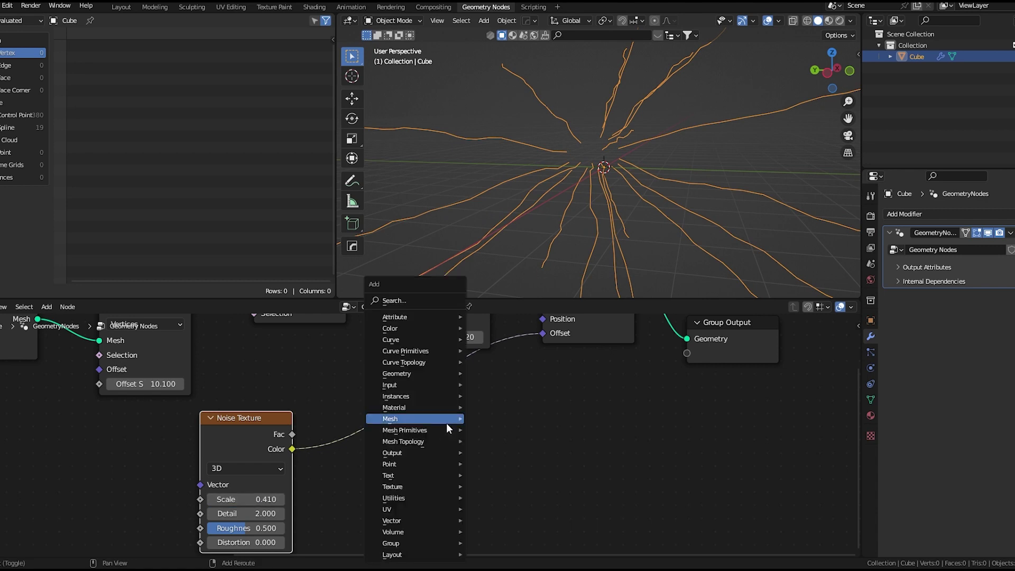
{"action": "left_click", "coordinate": [444, 301]}
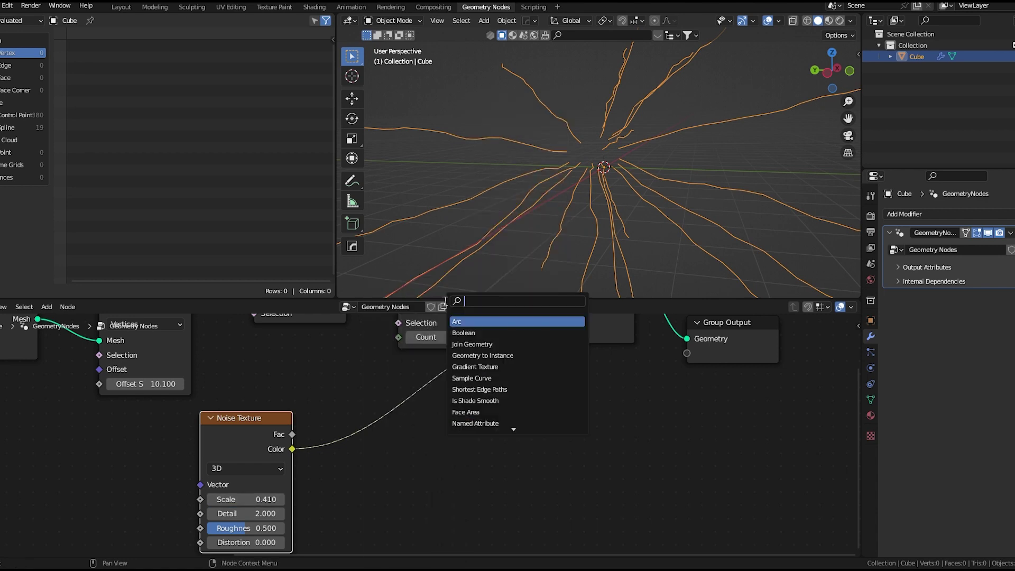
{"action": "type", "text": "vect"}
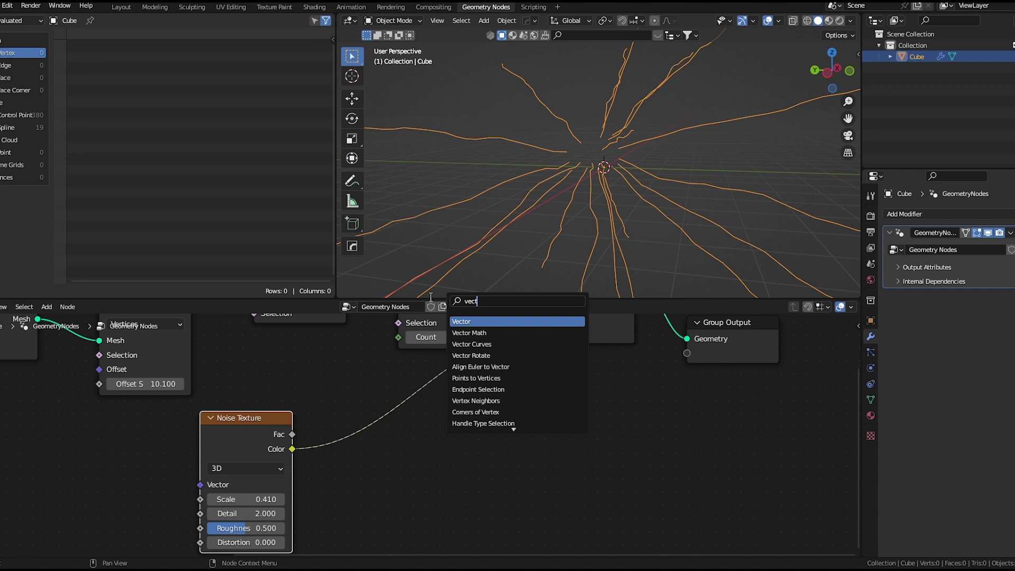
{"action": "left_click", "coordinate": [469, 332]}
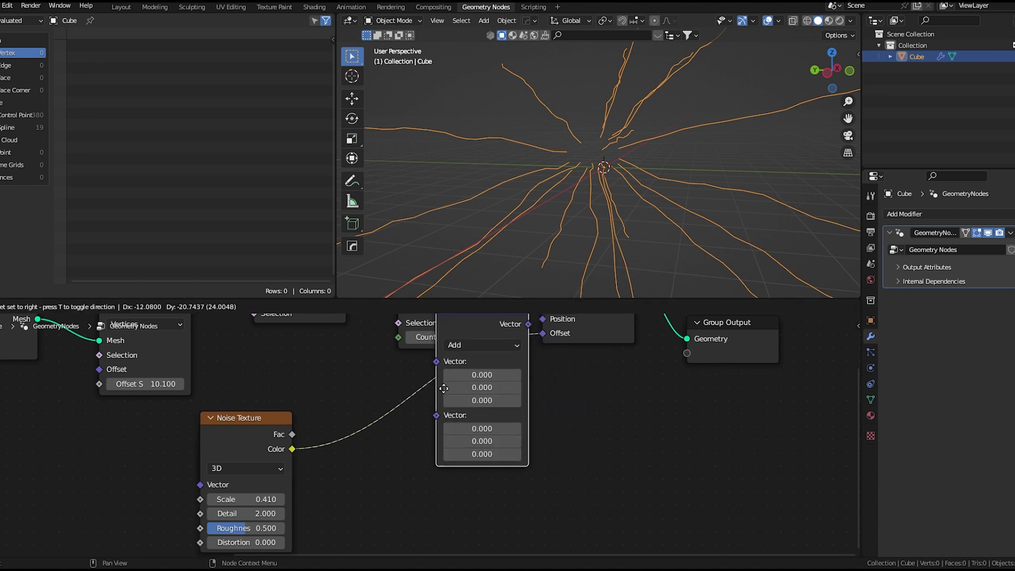
{"action": "left_click", "coordinate": [385, 429]}
{"action": "left_click", "coordinate": [394, 434]}
{"action": "left_click", "coordinate": [381, 403]}
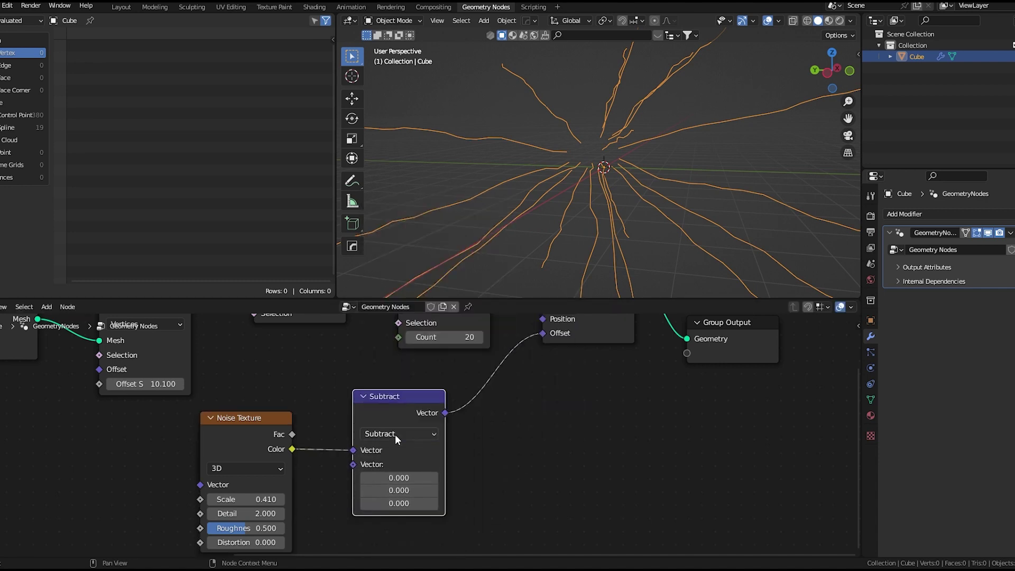
Set all three components of the Subtract node's second vector to 0.5
{"action": "left_click", "coordinate": [406, 481]}
{"action": "key", "text": "BackSpace"}
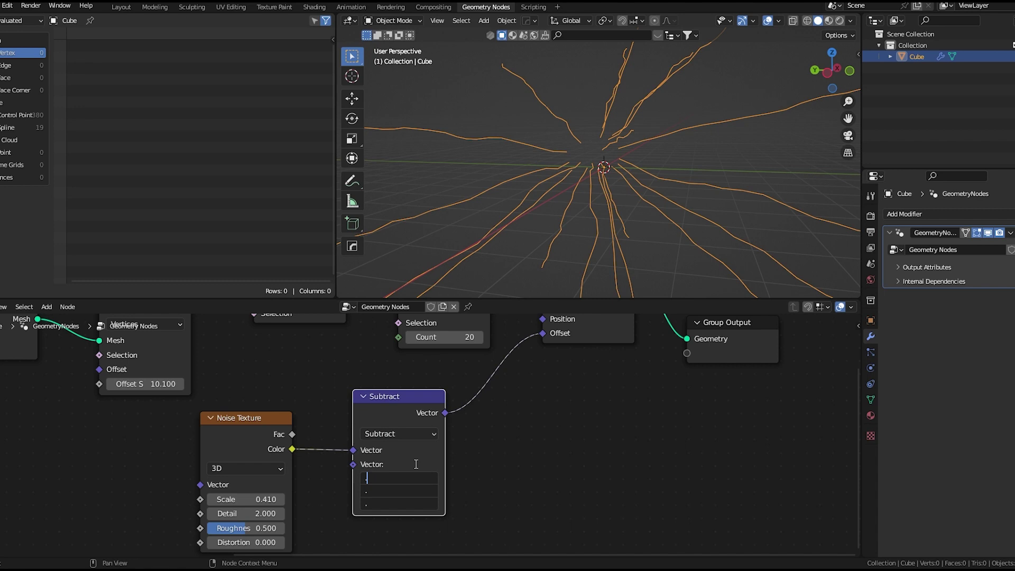
{"action": "type", "text": ".5"}
{"action": "key", "text": "Return"}
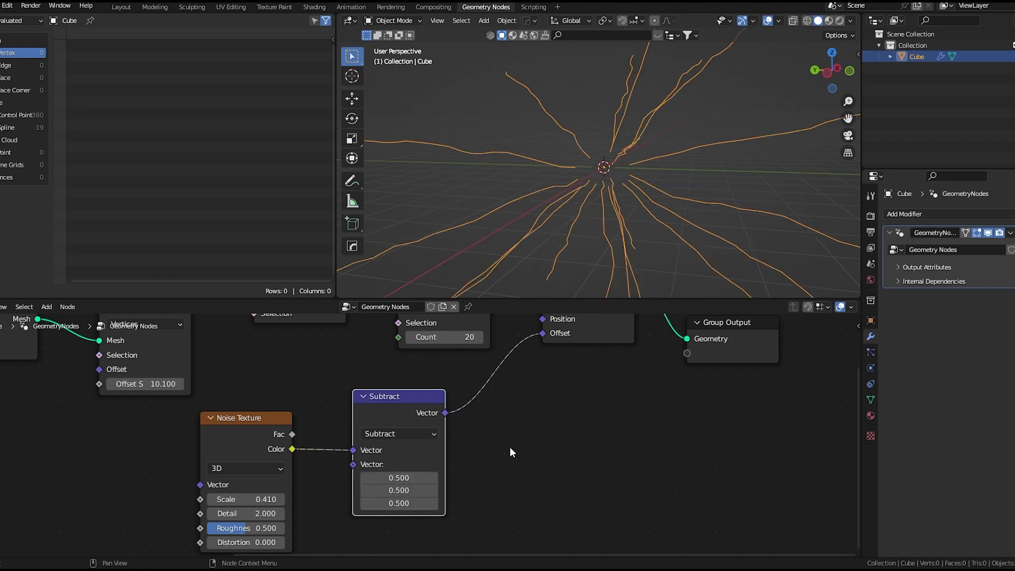
Duplicate the Subtract node in front of the Set Position offset, switch the copy to Multiply, and set its vector to 1.63, 1.04, 1.14
{"action": "middle_click_drag", "start_coordinate": [431, 422], "coordinate": [393, 446]}
{"action": "key", "text": "shift+d"}
{"action": "left_click", "coordinate": [515, 414]}
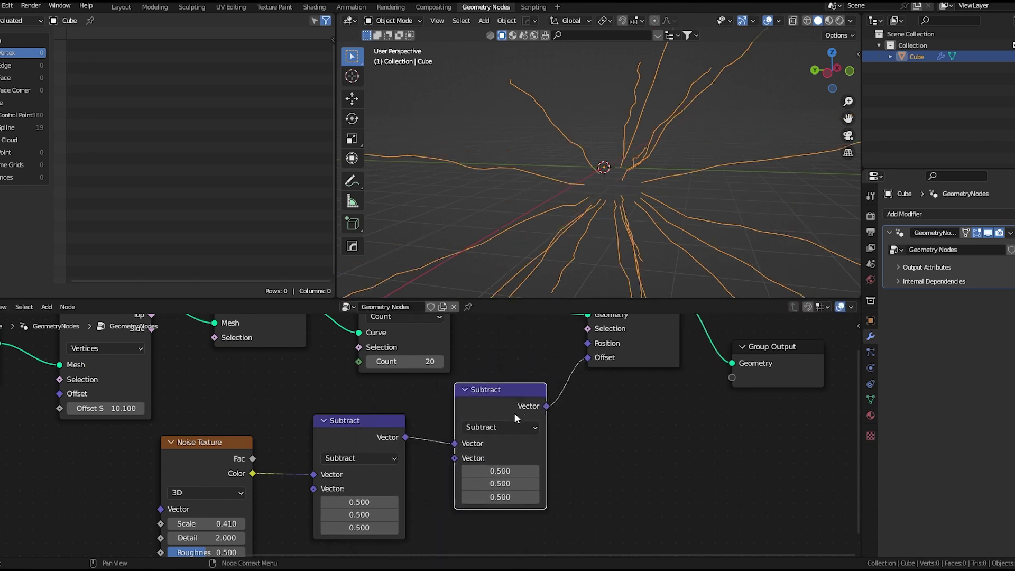
{"action": "left_click", "coordinate": [518, 426]}
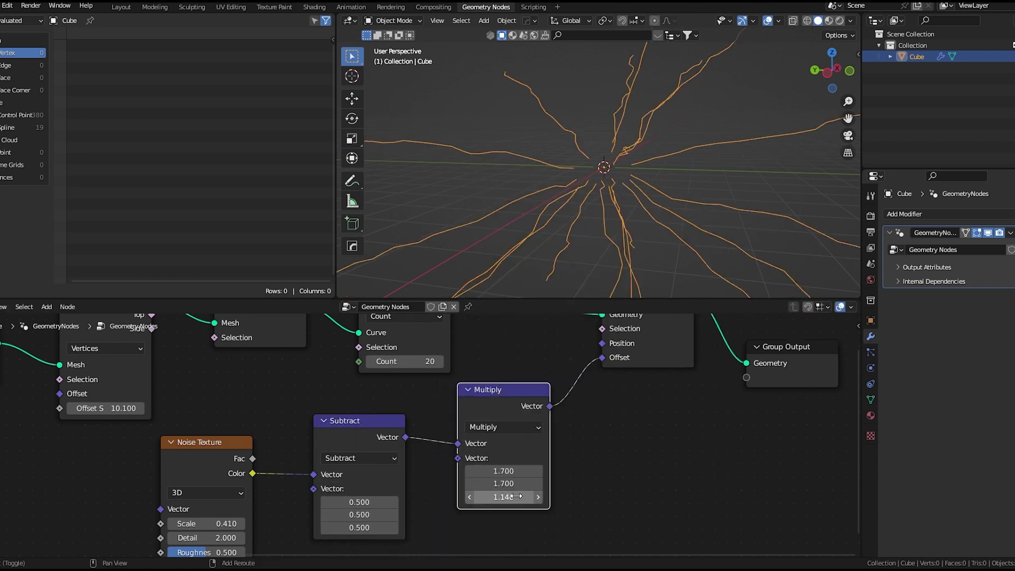
{"action": "left_click_drag", "start_coordinate": [527, 484], "coordinate": [507, 471]}
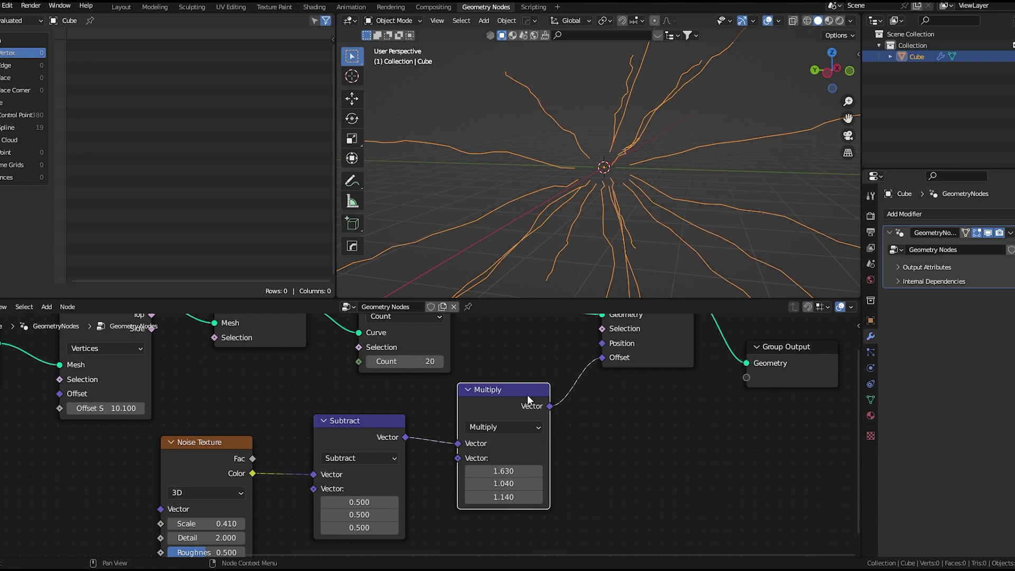
{"action": "middle_click_drag", "start_coordinate": [582, 201], "coordinate": [600, 160]}
Smooth the curves by setting the Noise Texture's detail to 0 and its scale to 0.25
{"action": "middle_click_drag", "start_coordinate": [296, 497], "coordinate": [348, 433]}
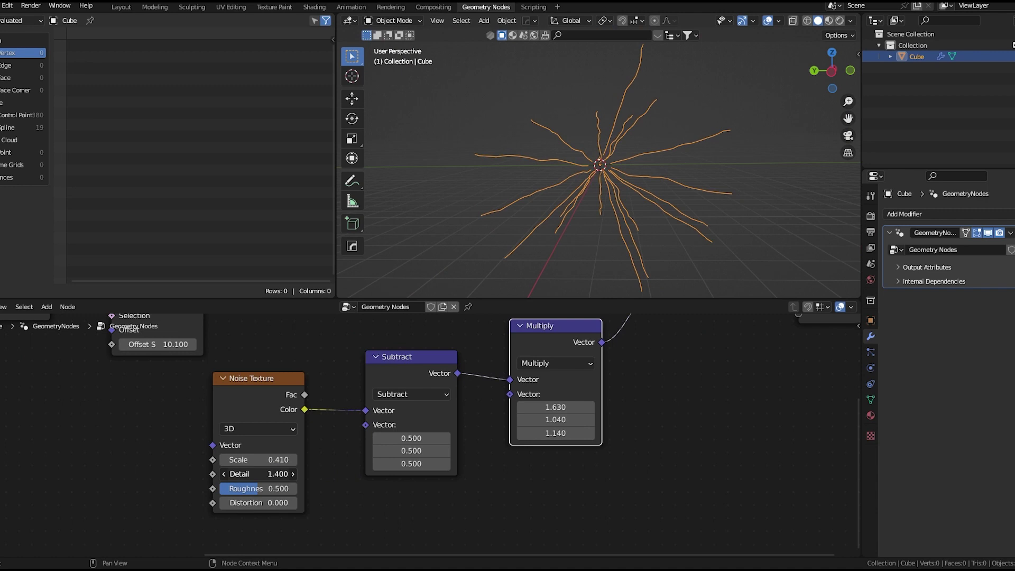
{"action": "left_click_drag", "start_coordinate": [259, 474], "coordinate": [227, 474]}
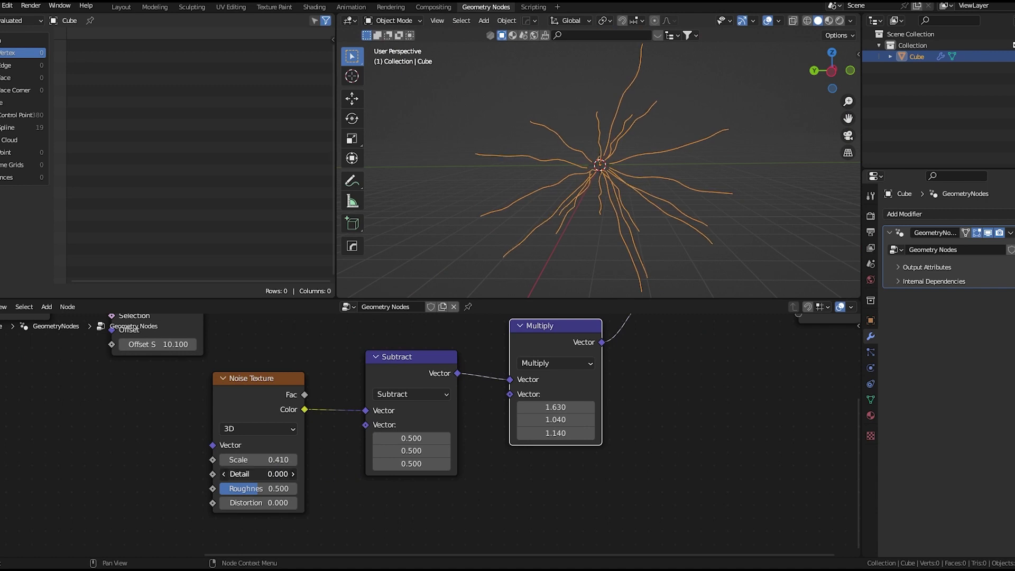
{"action": "middle_click_drag", "start_coordinate": [635, 222], "coordinate": [561, 275]}
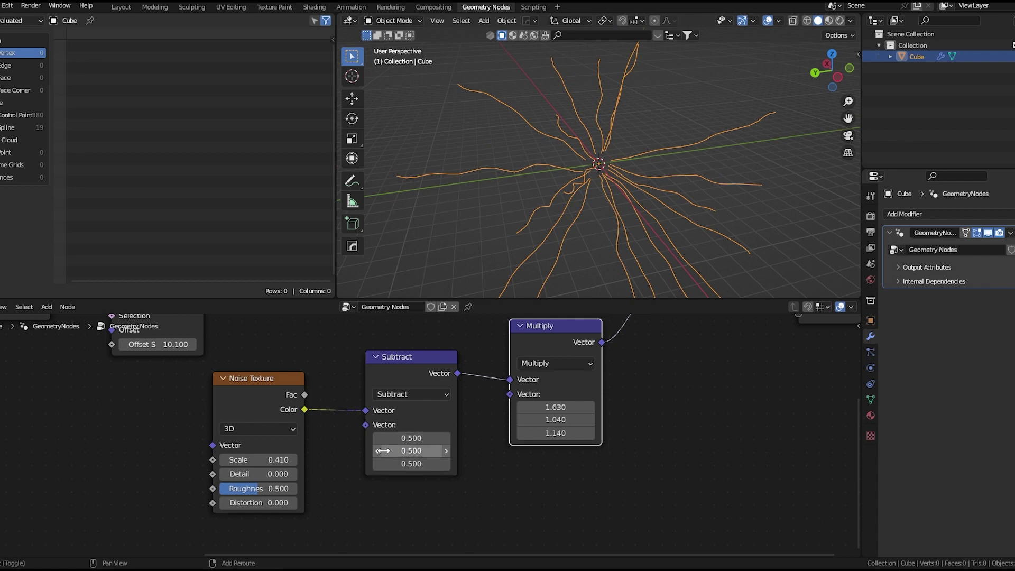
{"action": "left_click_drag", "start_coordinate": [259, 460], "coordinate": [232, 460]}
Increase the Multiply node's vector to 2.13, 1.54, 1.64 to strengthen the curve displacement
{"action": "left_click_drag", "start_coordinate": [562, 407], "coordinate": [588, 433]}
{"action": "middle_click_drag", "start_coordinate": [624, 191], "coordinate": [439, 208]}
{"action": "scroll", "coordinate": [439, 208], "scroll_direction": "up", "scroll_amount": 4}
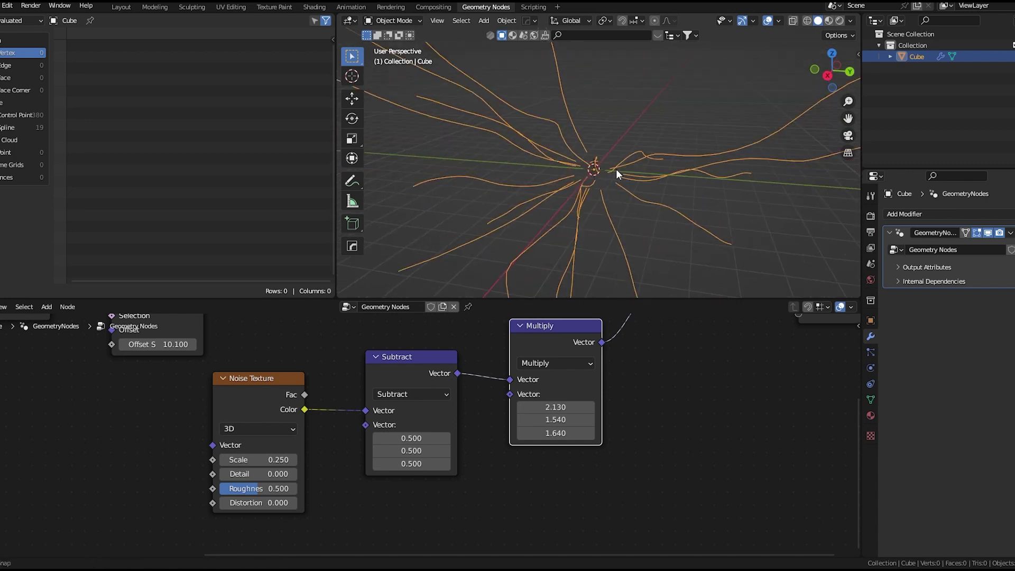
Reduce the Ico Sphere's radius to 0.71 m and set the Distribute Points on Faces density to 2.0
{"action": "middle_click_drag", "start_coordinate": [617, 169], "coordinate": [582, 202]}
{"action": "scroll", "coordinate": [223, 364], "scroll_direction": "down", "scroll_amount": 4}
{"action": "middle_click_drag", "start_coordinate": [223, 364], "coordinate": [548, 482]}
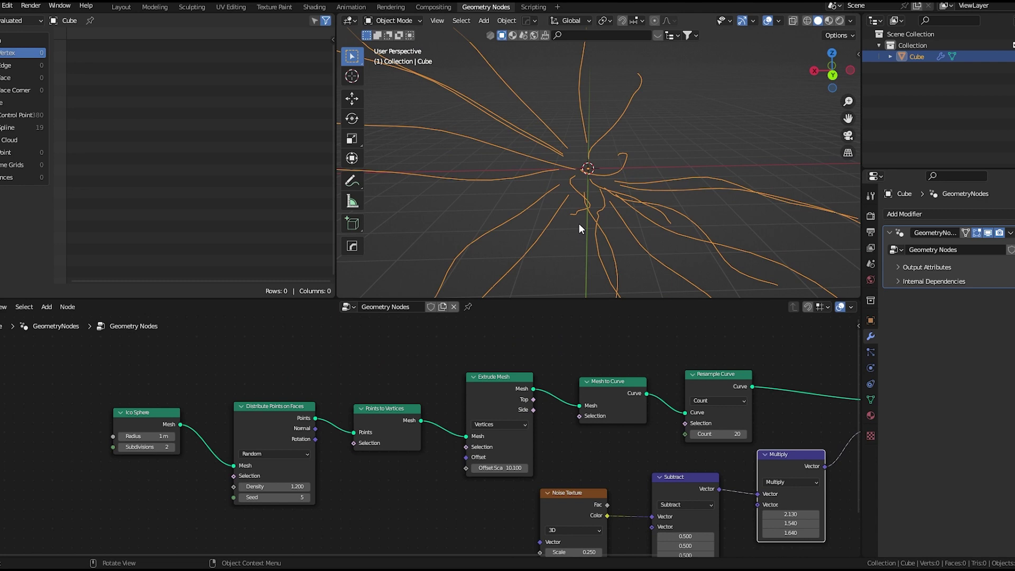
{"action": "middle_click_drag", "start_coordinate": [579, 228], "coordinate": [549, 252]}
{"action": "scroll", "coordinate": [143, 437], "scroll_direction": "up", "scroll_amount": 3}
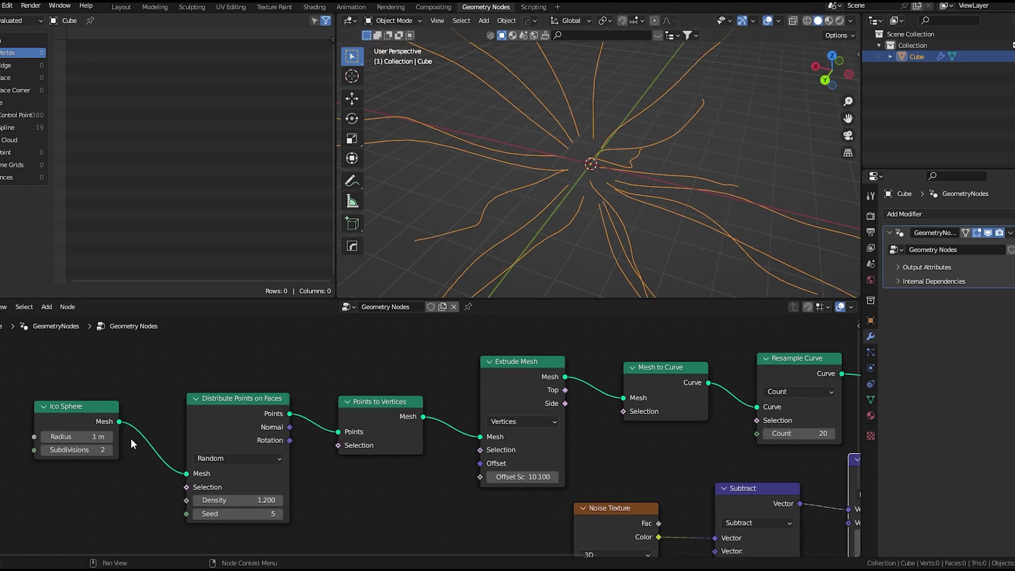
{"action": "middle_click_drag", "start_coordinate": [126, 438], "coordinate": [218, 445]}
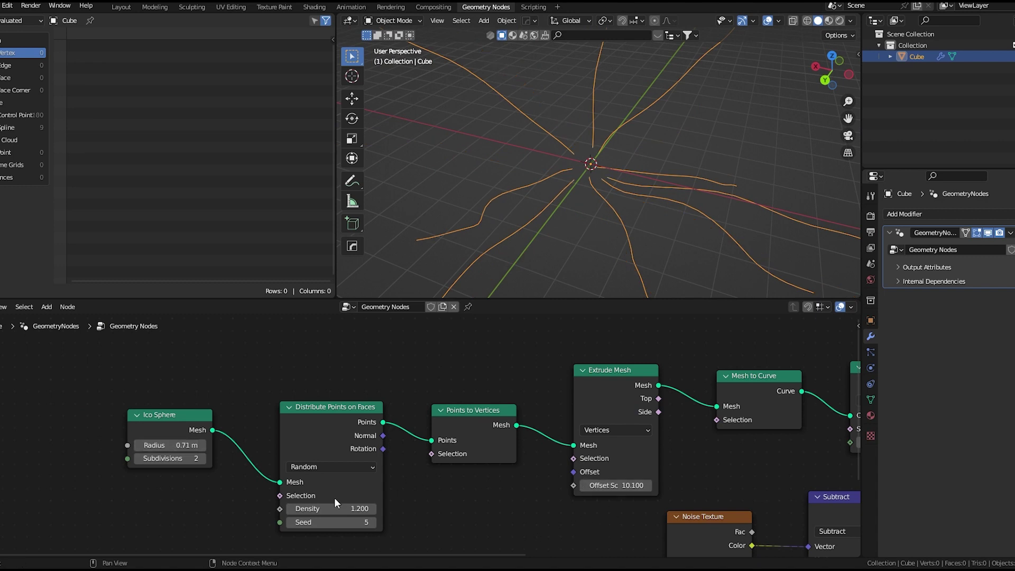
{"action": "left_click_drag", "start_coordinate": [358, 508], "coordinate": [397, 508]}
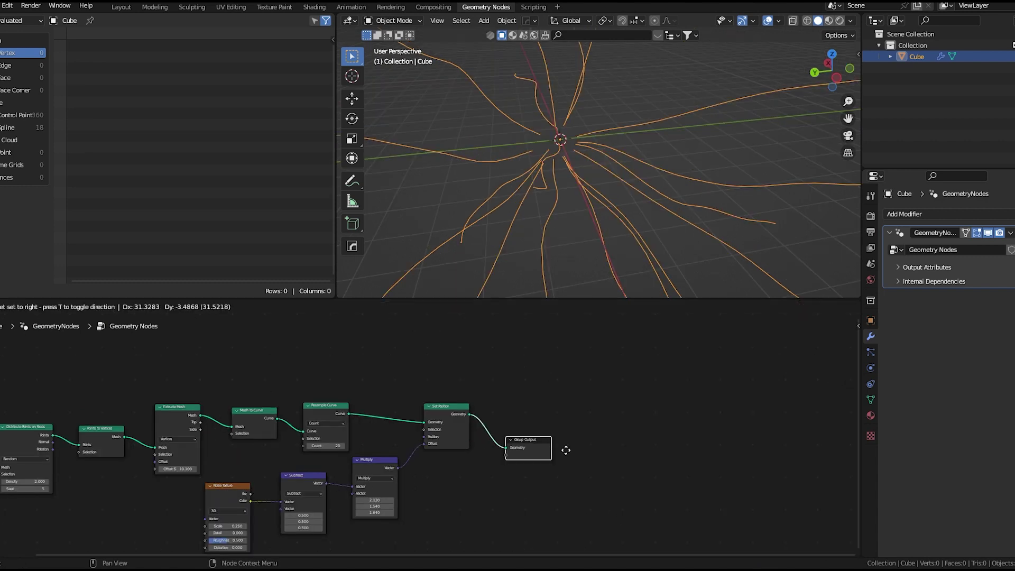
Move the Group Output node farther away and insert a Trim Curve node between Set Position and Group Output
{"action": "left_click_drag", "start_coordinate": [564, 449], "coordinate": [659, 460]}
{"action": "middle_click_drag", "start_coordinate": [649, 243], "coordinate": [582, 223]}
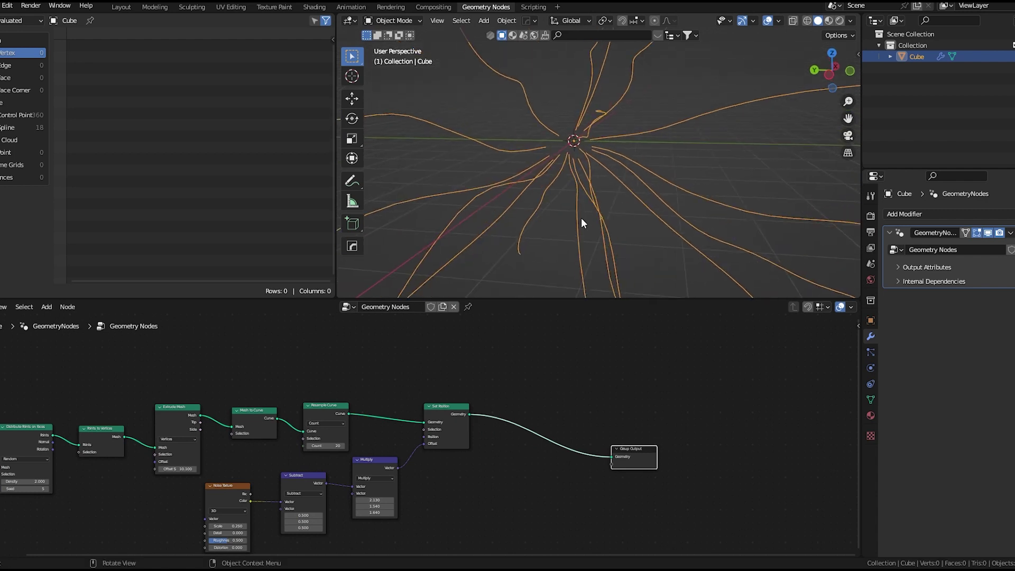
{"action": "key", "text": "shift+a"}
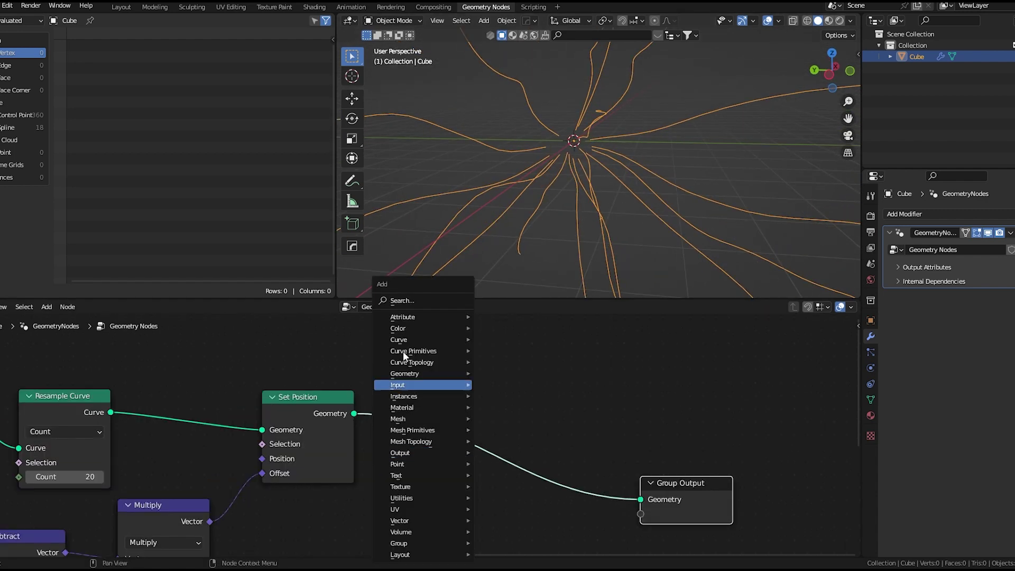
{"action": "left_click", "coordinate": [420, 301]}
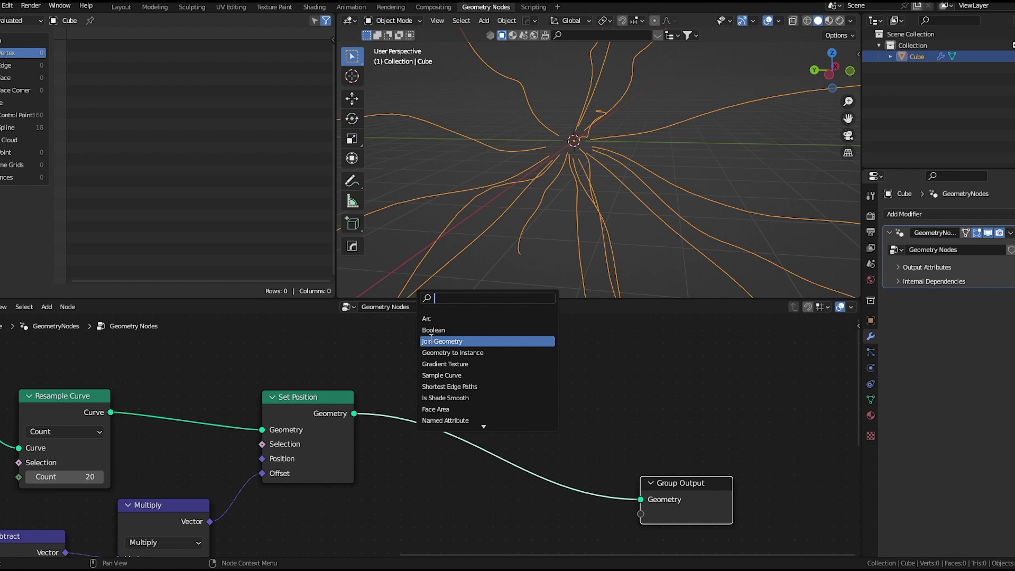
{"action": "type", "text": "trim"}
{"action": "key", "text": "Return"}
{"action": "left_click", "coordinate": [447, 405]}
{"action": "middle_click_drag", "start_coordinate": [474, 470], "coordinate": [454, 461]}
{"action": "mouse_move", "coordinate": [460, 448]}
{"action": "left_mouse_down"}
{"action": "mouse_move", "coordinate": [407, 448]}
{"action": "mouse_move", "coordinate": [475, 453]}
{"action": "mouse_move", "coordinate": [456, 442]}
{"action": "mouse_move", "coordinate": [508, 442]}
{"action": "mouse_move", "coordinate": [450, 442]}
{"action": "left_mouse_up"}
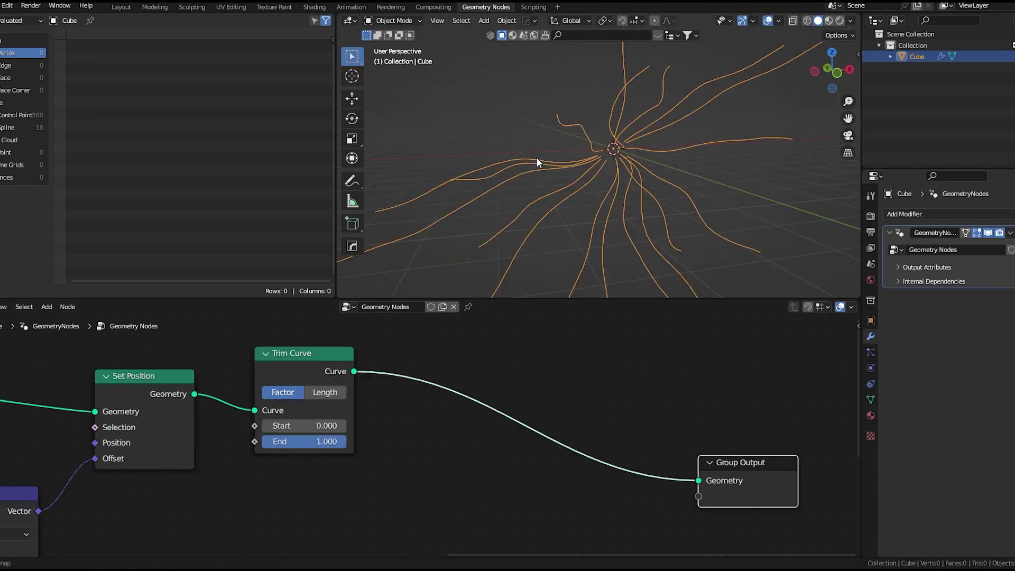
Insert a Curve to Mesh node between the Trim Curve and Group Output nodes
{"action": "middle_click_drag", "start_coordinate": [536, 157], "coordinate": [600, 203]}
{"action": "key", "text": "shift+a"}
{"action": "left_click", "coordinate": [543, 298]}
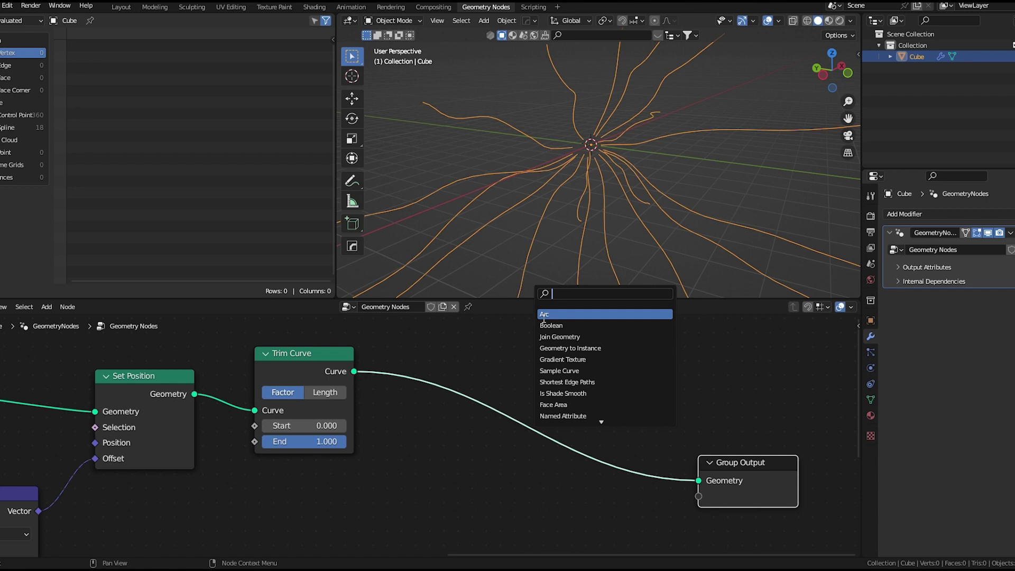
{"action": "type", "text": "curve to m"}
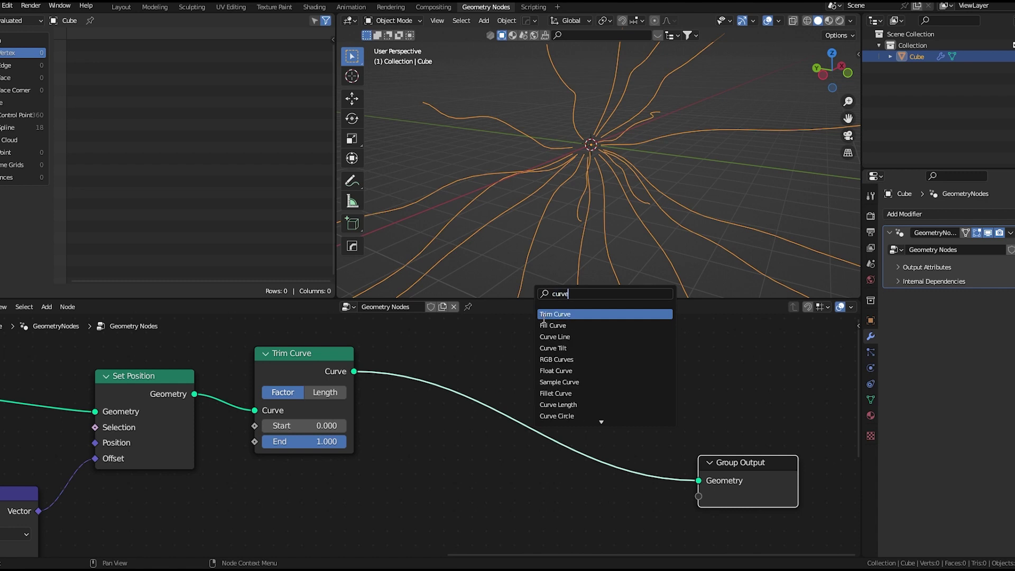
{"action": "key", "text": "Return"}
{"action": "left_click", "coordinate": [452, 394]}
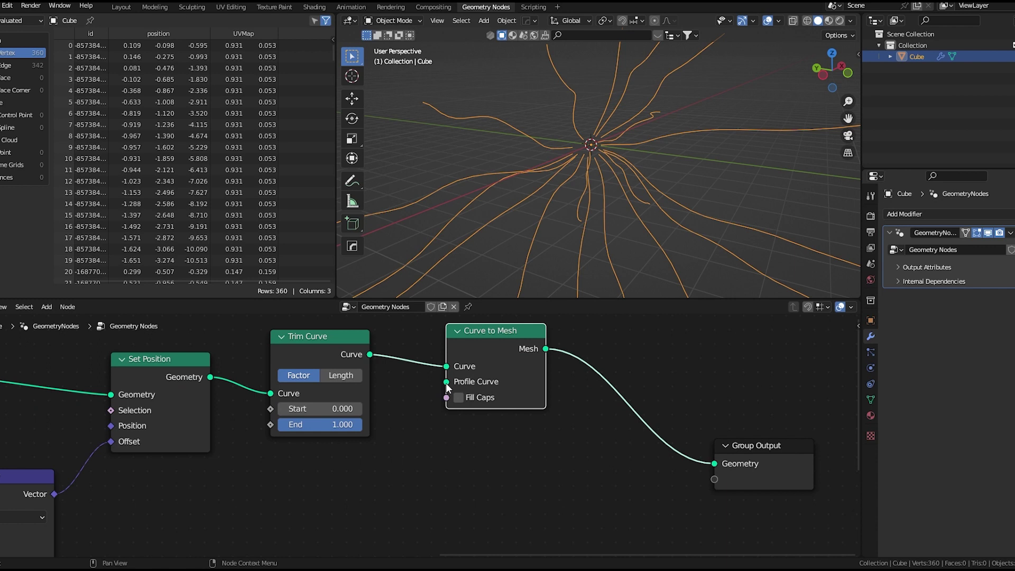
Add a Curve Circle node and connect it to the Profile Curve input of Curve to Mesh
{"action": "left_click_drag", "start_coordinate": [447, 382], "coordinate": [381, 464]}
{"action": "type", "text": "circ"}
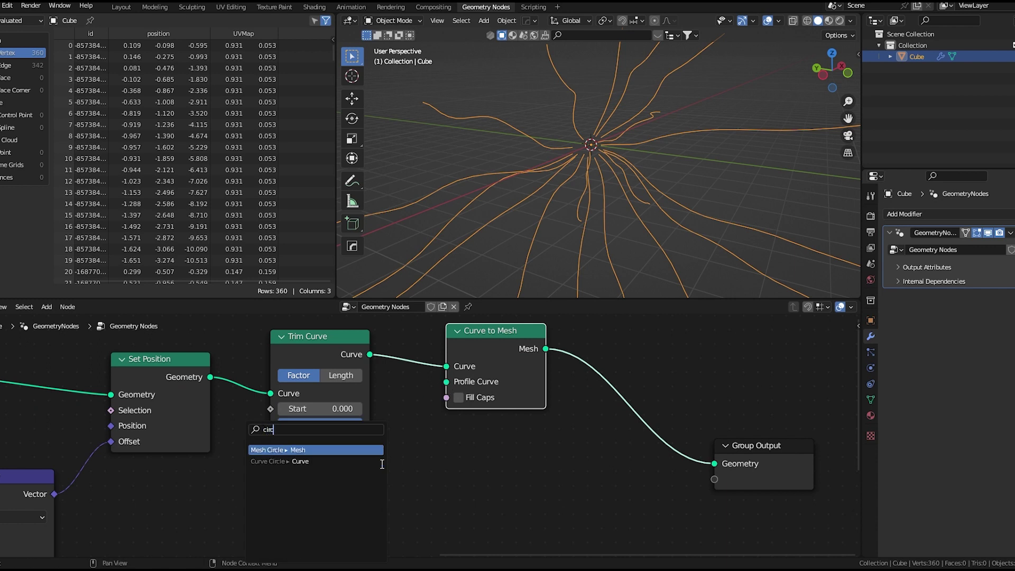
{"action": "type", "text": "l"}
{"action": "left_click", "coordinate": [296, 462]}
{"action": "left_click", "coordinate": [268, 492]}
{"action": "scroll", "coordinate": [541, 131], "scroll_direction": "down", "scroll_amount": 3}
{"action": "middle_click_drag", "start_coordinate": [347, 528], "coordinate": [353, 441]}
{"action": "scroll", "coordinate": [326, 484], "scroll_direction": "down", "scroll_amount": 1}
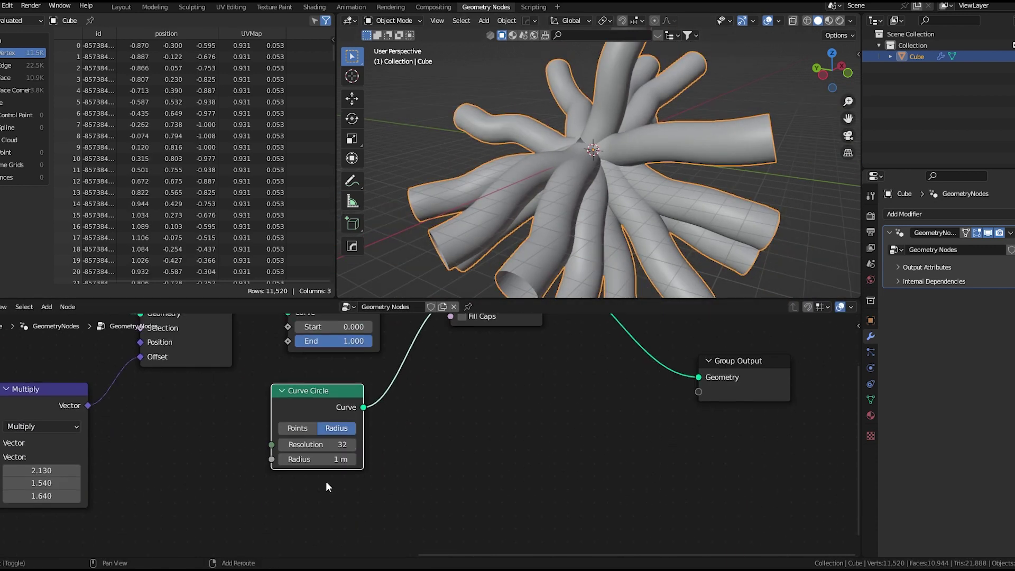
Thin the tubes by setting the Curve Circle's radius to 0.04 m and inspect their ends up close
{"action": "left_click_drag", "start_coordinate": [333, 459], "coordinate": [280, 459]}
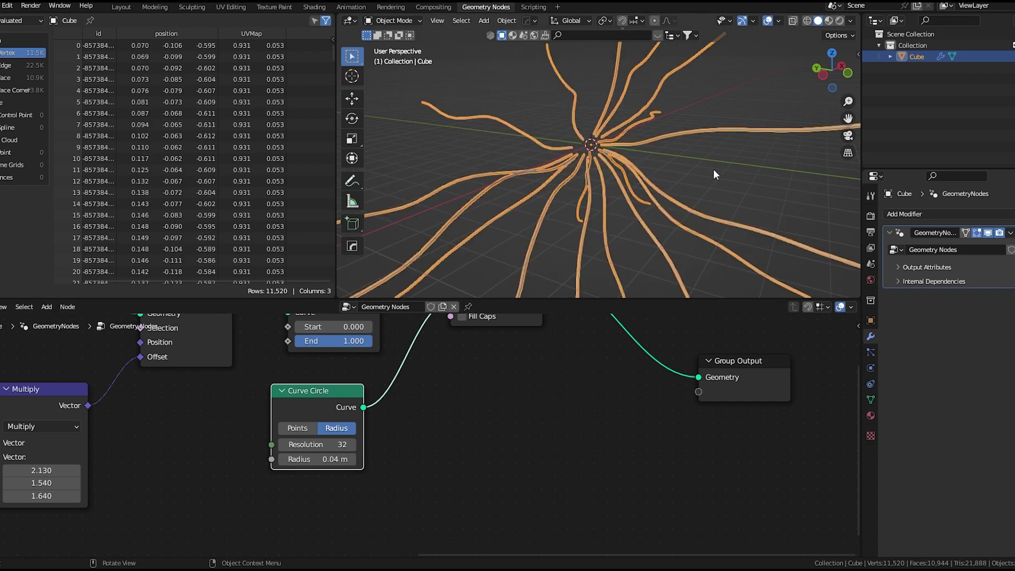
{"action": "middle_click_drag", "start_coordinate": [713, 169], "coordinate": [734, 176]}
{"action": "left_click", "coordinate": [734, 176]}
{"action": "scroll", "coordinate": [476, 203], "scroll_direction": "up", "scroll_amount": 5}
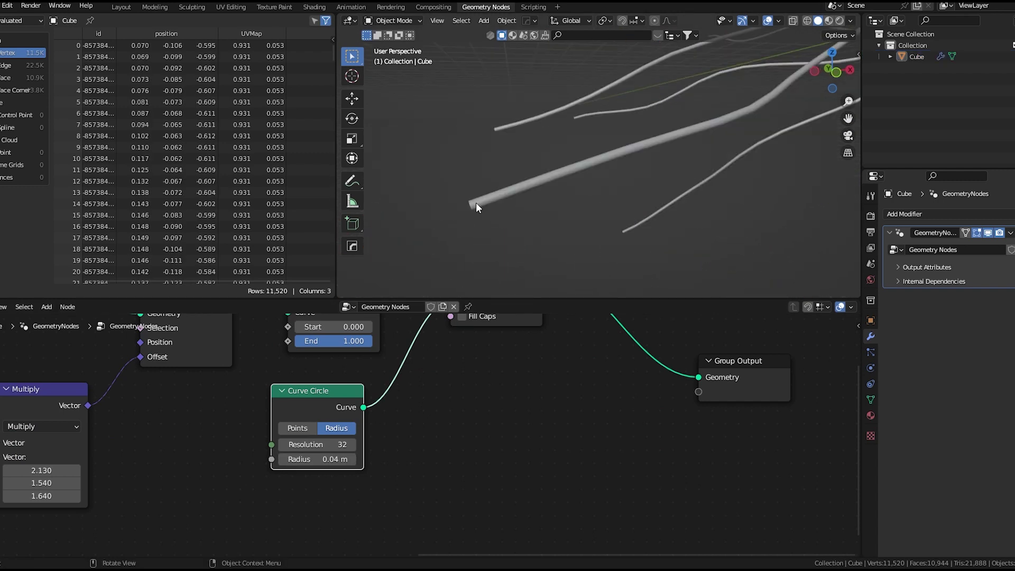
{"action": "scroll", "coordinate": [576, 192], "scroll_direction": "down", "scroll_amount": 4}
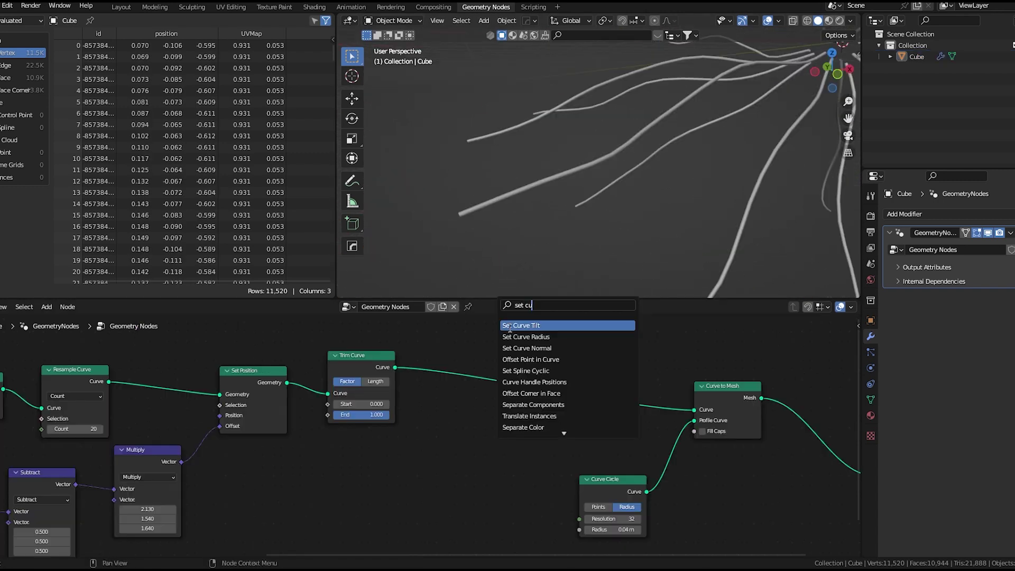
Insert a Set Curve Radius node between the Trim Curve and Curve to Mesh nodes
{"action": "type", "text": "rve"}
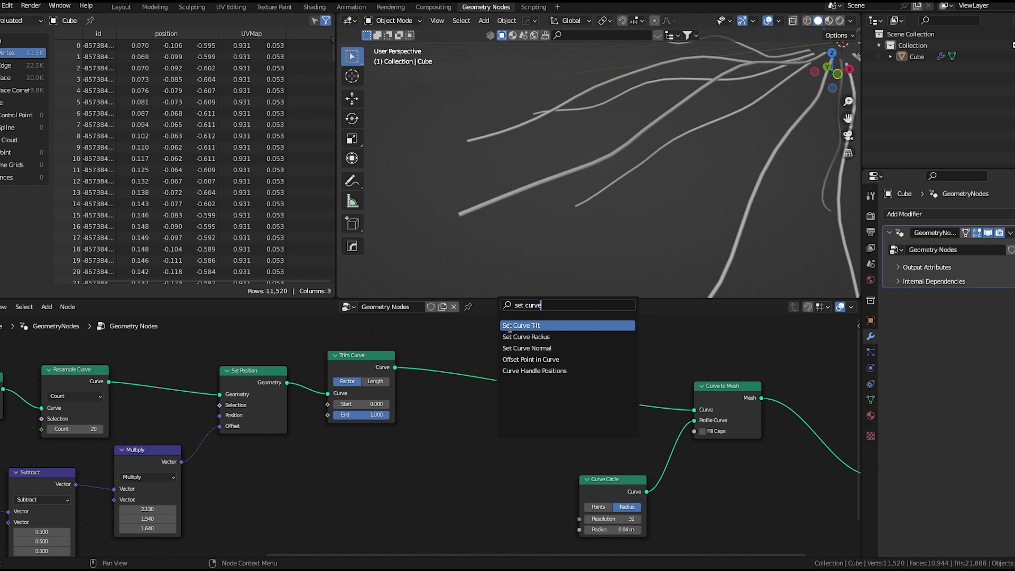
{"action": "left_click", "coordinate": [526, 337]}
{"action": "left_click", "coordinate": [521, 365]}
{"action": "scroll", "coordinate": [502, 431], "scroll_direction": "up", "scroll_amount": 1}
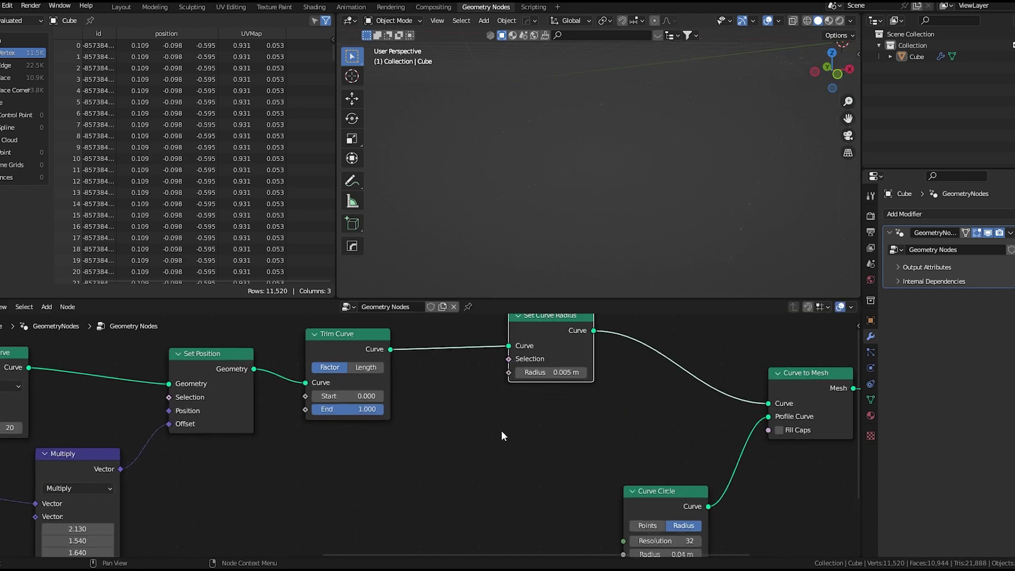
{"action": "scroll", "coordinate": [508, 374], "scroll_direction": "down", "scroll_amount": 1}
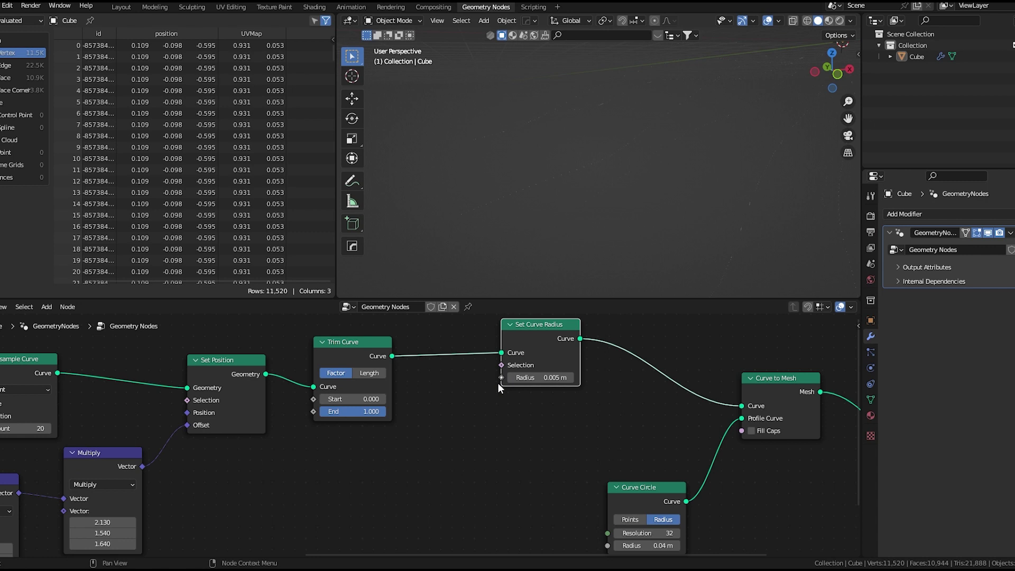
Drive the Set Curve Radius node's radius with the Length output of a new Spline Parameter node
{"action": "left_click_drag", "start_coordinate": [501, 378], "coordinate": [464, 444]}
{"action": "type", "text": "spl"}
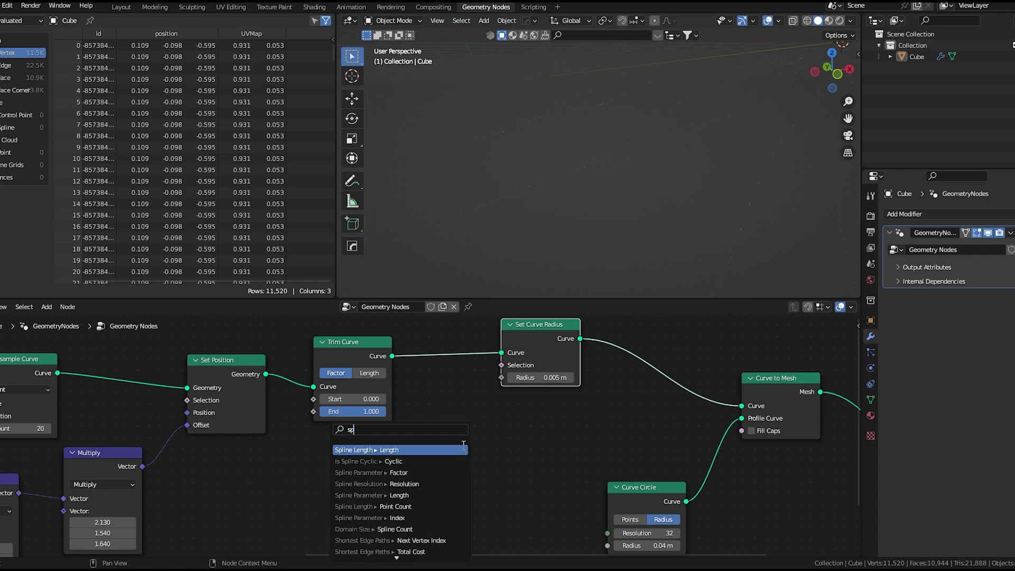
{"action": "left_click", "coordinate": [399, 495]}
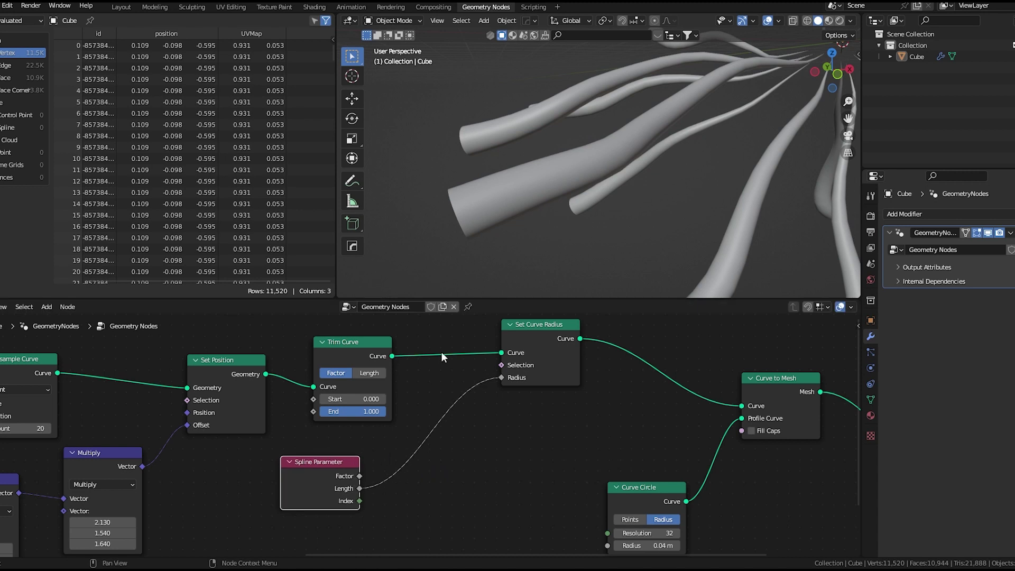
{"action": "middle_click_drag", "start_coordinate": [566, 180], "coordinate": [588, 176]}
{"action": "scroll", "coordinate": [630, 168], "scroll_direction": "down", "scroll_amount": 3}
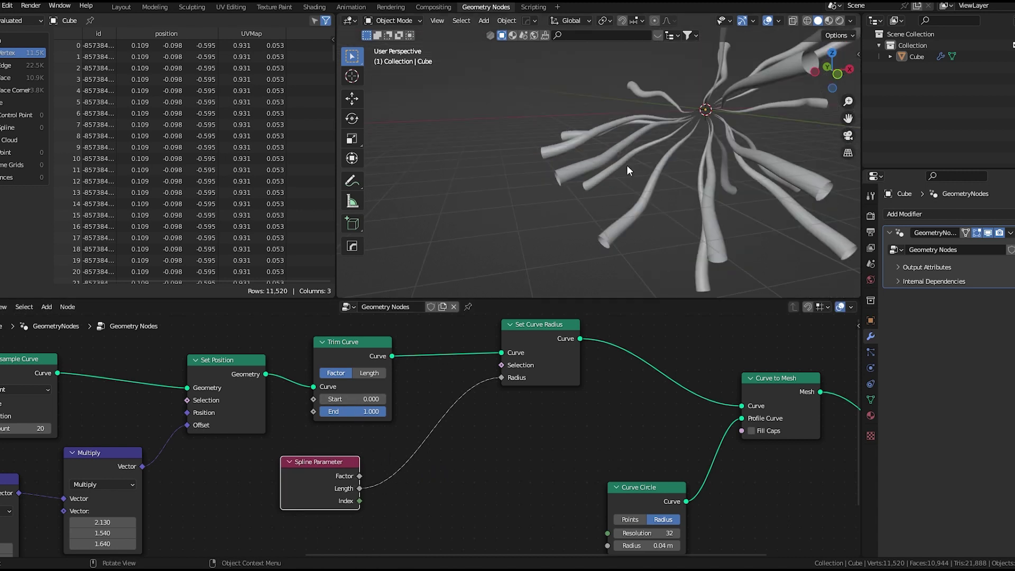
Make room beside the Spline Parameter node and insert a Map Range node between it and the Set Curve Radius input
{"action": "scroll", "coordinate": [414, 442], "scroll_direction": "up", "scroll_amount": 3}
{"action": "middle_click_drag", "start_coordinate": [363, 480], "coordinate": [397, 424]}
{"action": "left_click_drag", "start_coordinate": [348, 422], "coordinate": [277, 461]}
{"action": "key", "text": "shift+a"}
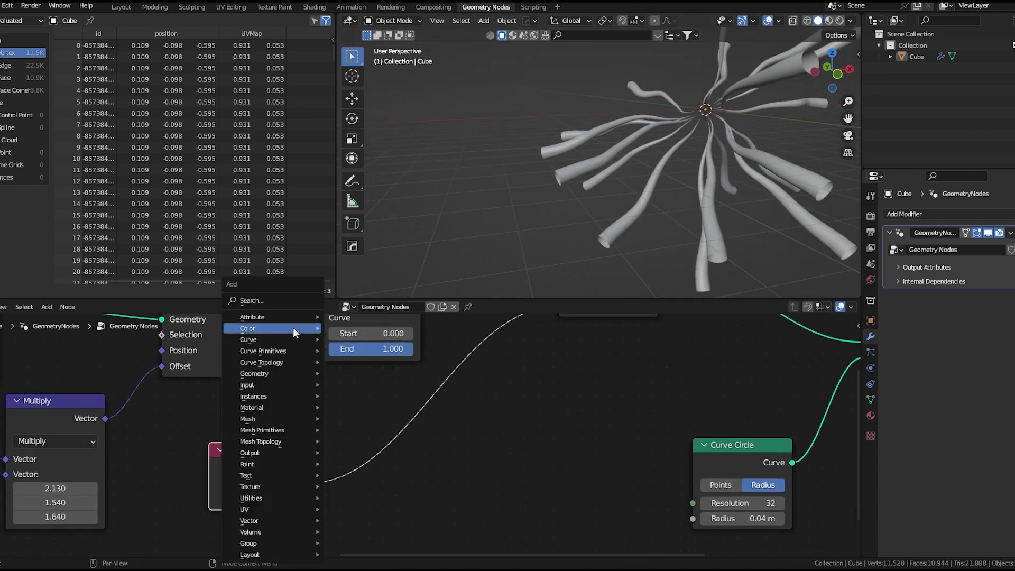
{"action": "left_click", "coordinate": [300, 301]}
{"action": "type", "text": "map r"}
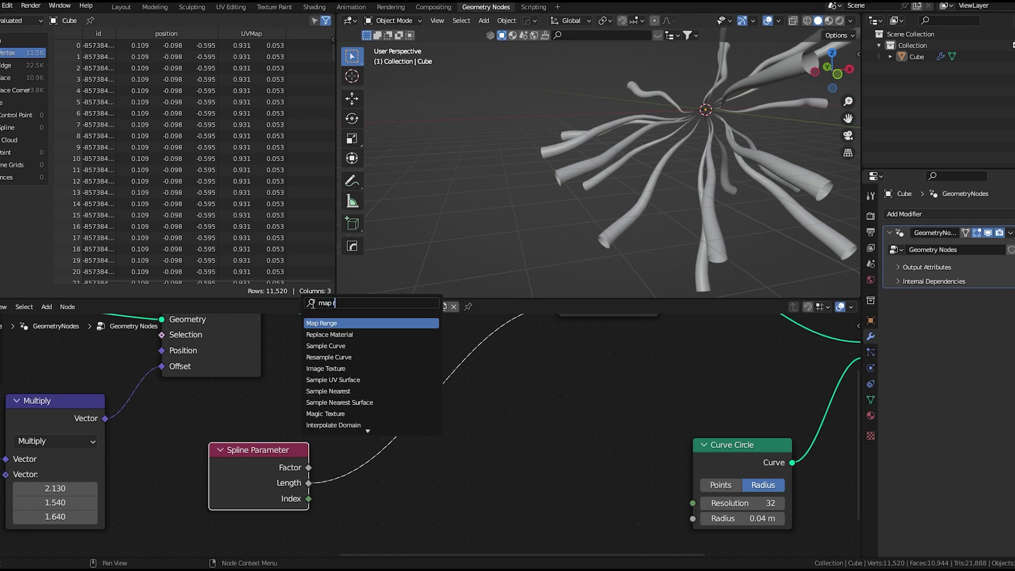
{"action": "key", "text": "Return"}
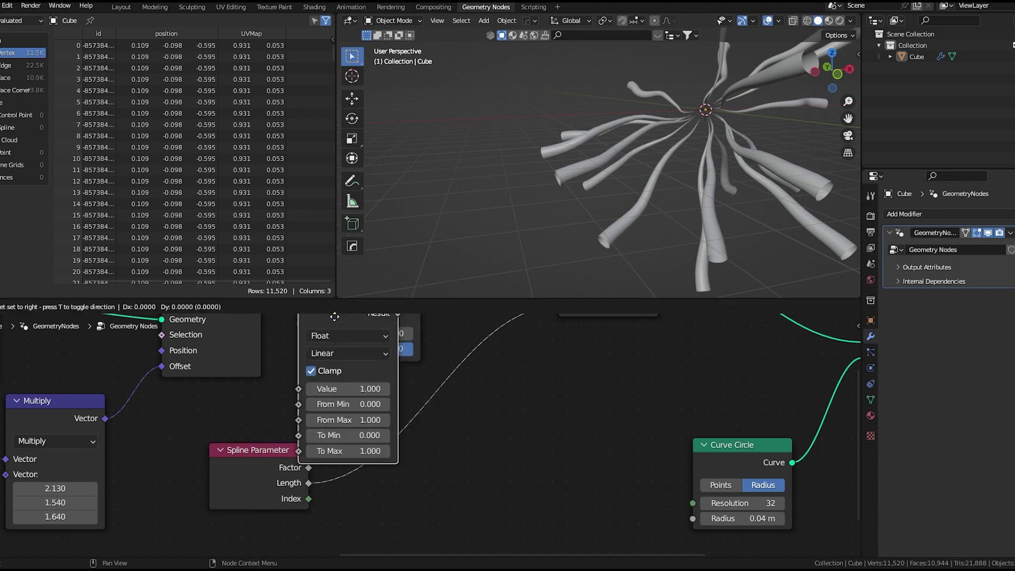
Taper the curves by setting Map Range's From Min to 10.88, From Max to -4.73, and To Max to 1.7, keeping To Min at 0
{"action": "left_click_drag", "start_coordinate": [418, 433], "coordinate": [474, 433]}
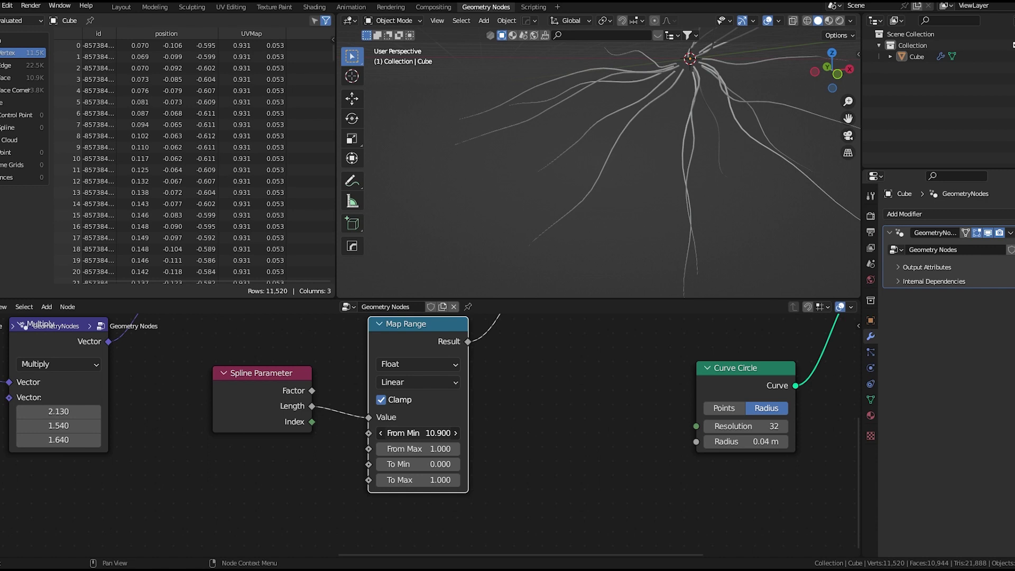
{"action": "left_click_drag", "start_coordinate": [423, 464], "coordinate": [439, 448]}
{"action": "key", "text": "ctrl+z"}
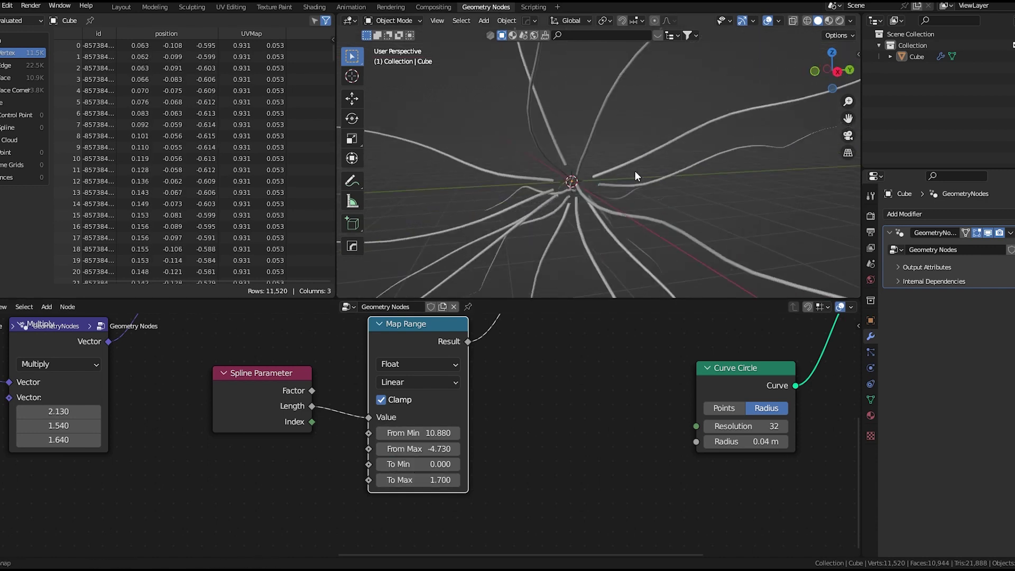
Raise the Distribute Points on Faces density to 5.8 and set its seed to 7
{"action": "middle_click_drag", "start_coordinate": [635, 171], "coordinate": [550, 316]}
{"action": "scroll", "coordinate": [549, 417], "scroll_direction": "down", "scroll_amount": 3}
{"action": "middle_click_drag", "start_coordinate": [550, 417], "coordinate": [803, 508]}
{"action": "scroll", "coordinate": [559, 447], "scroll_direction": "down", "scroll_amount": 2}
{"action": "scroll", "coordinate": [457, 447], "scroll_direction": "down", "scroll_amount": 3}
{"action": "middle_click_drag", "start_coordinate": [458, 446], "coordinate": [557, 451]}
{"action": "scroll", "coordinate": [415, 469], "scroll_direction": "up", "scroll_amount": 4}
{"action": "middle_click_drag", "start_coordinate": [415, 468], "coordinate": [573, 495]}
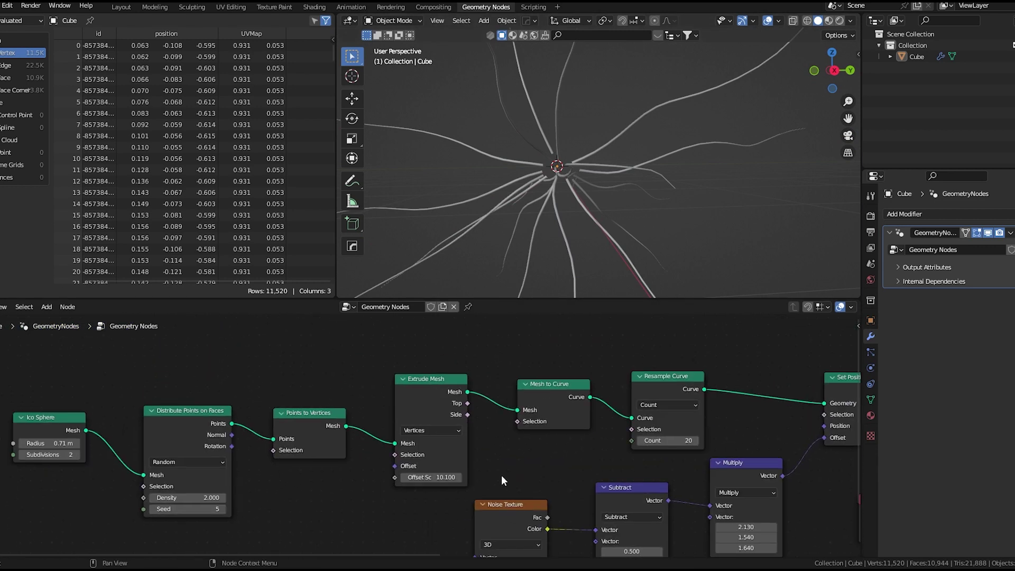
{"action": "scroll", "coordinate": [448, 477], "scroll_direction": "up", "scroll_amount": 4}
{"action": "middle_click_drag", "start_coordinate": [307, 505], "coordinate": [561, 467]}
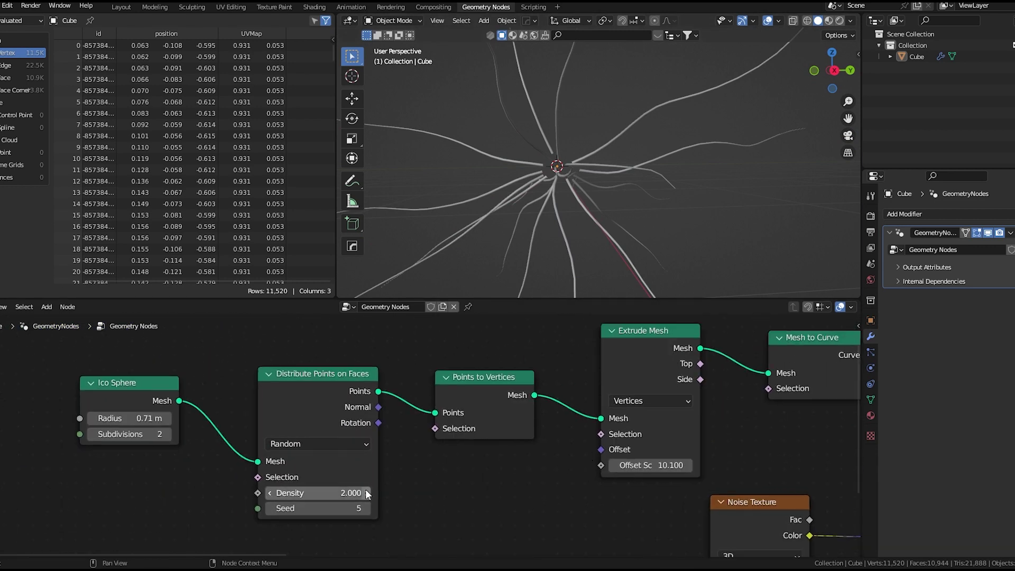
{"action": "left_click_drag", "start_coordinate": [367, 492], "coordinate": [355, 495]}
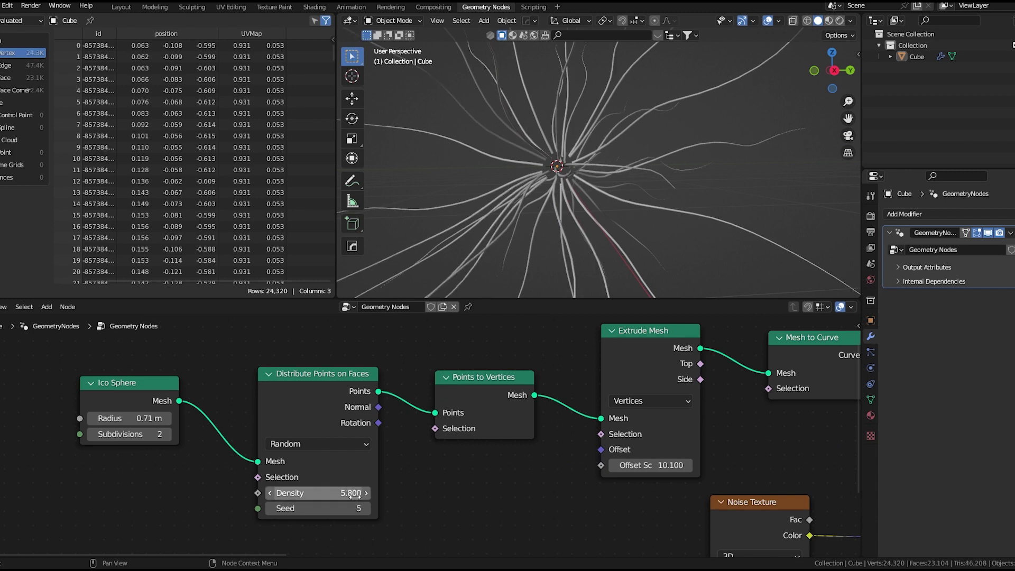
{"action": "left_click", "coordinate": [366, 508]}
{"action": "left_click", "coordinate": [366, 508]}
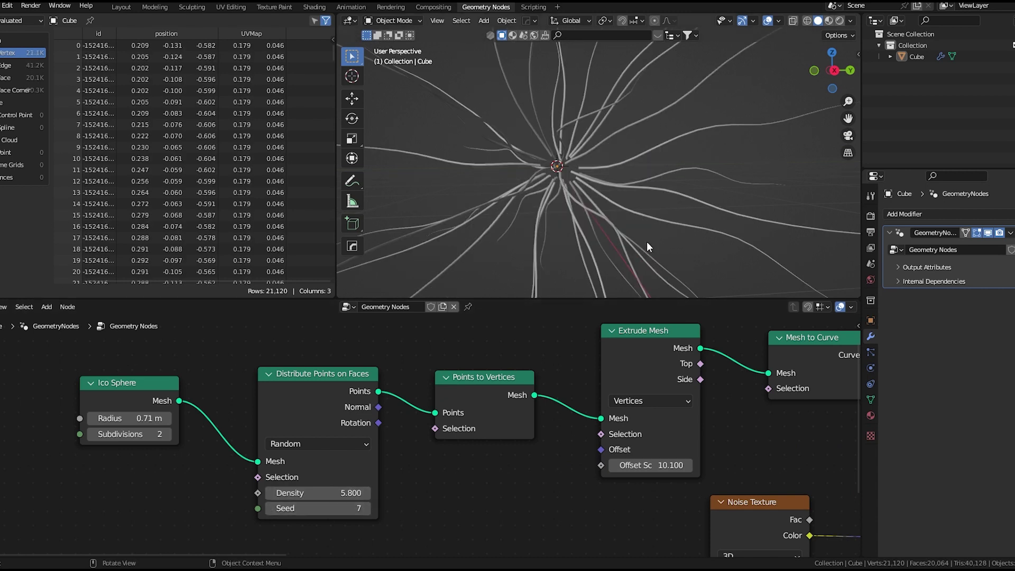
Insert a Join Geometry node between the Curve to Mesh and Group Output nodes
{"action": "key", "text": "shift+a"}
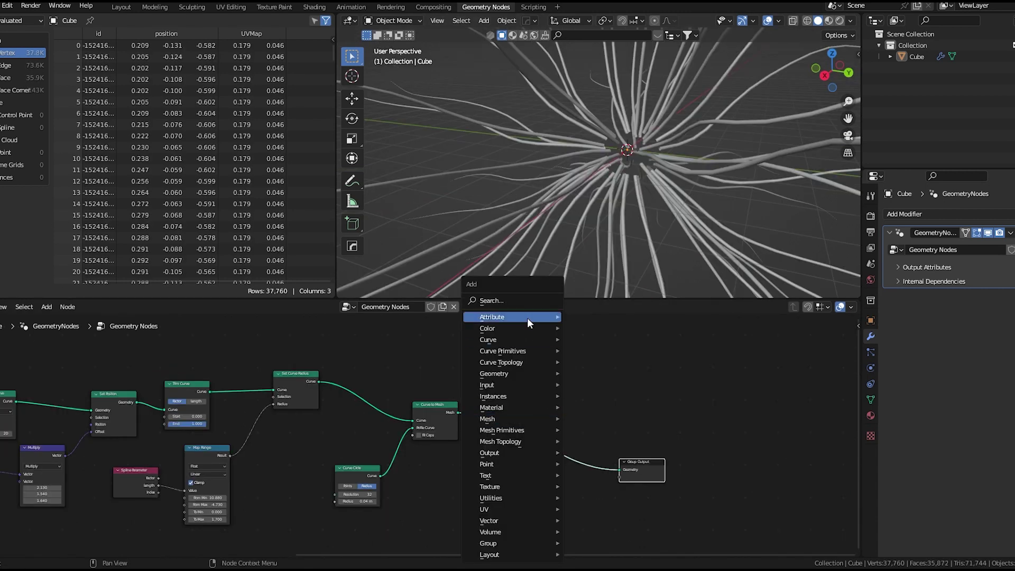
{"action": "left_click", "coordinate": [528, 304]}
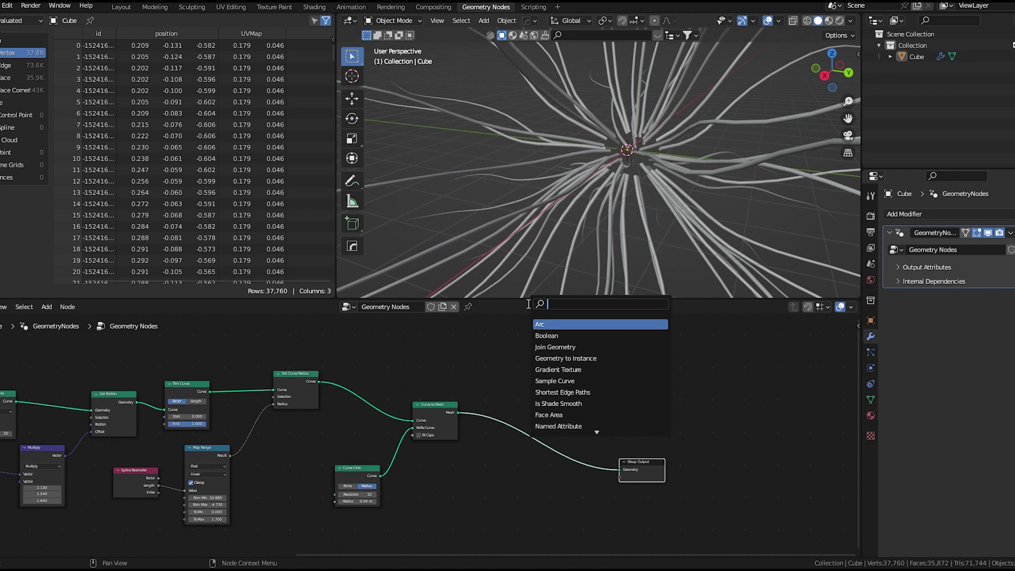
{"action": "type", "text": "join"}
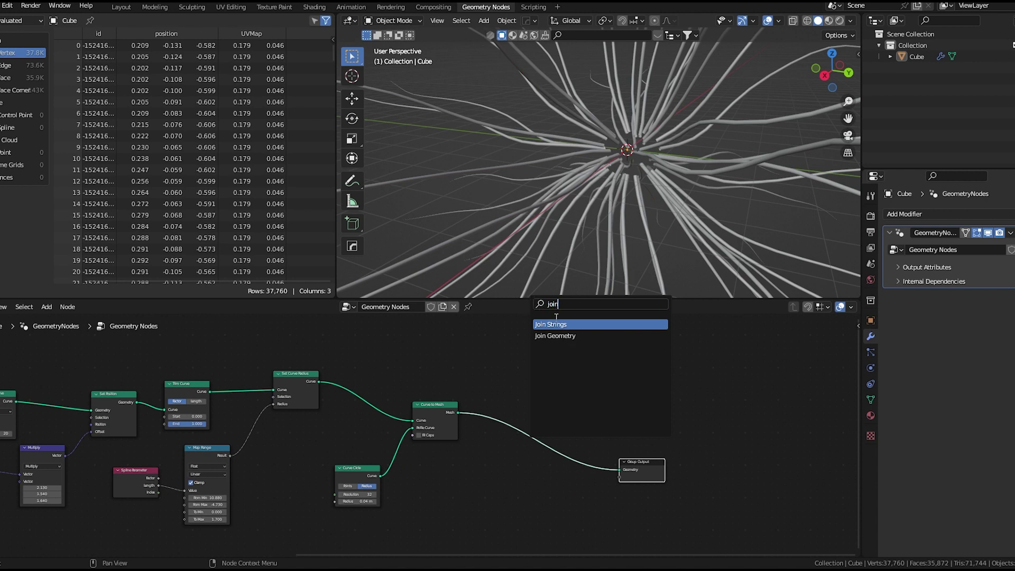
{"action": "left_click", "coordinate": [555, 336]}
{"action": "left_click", "coordinate": [557, 452]}
{"action": "scroll", "coordinate": [454, 387], "scroll_direction": "down", "scroll_amount": 1}
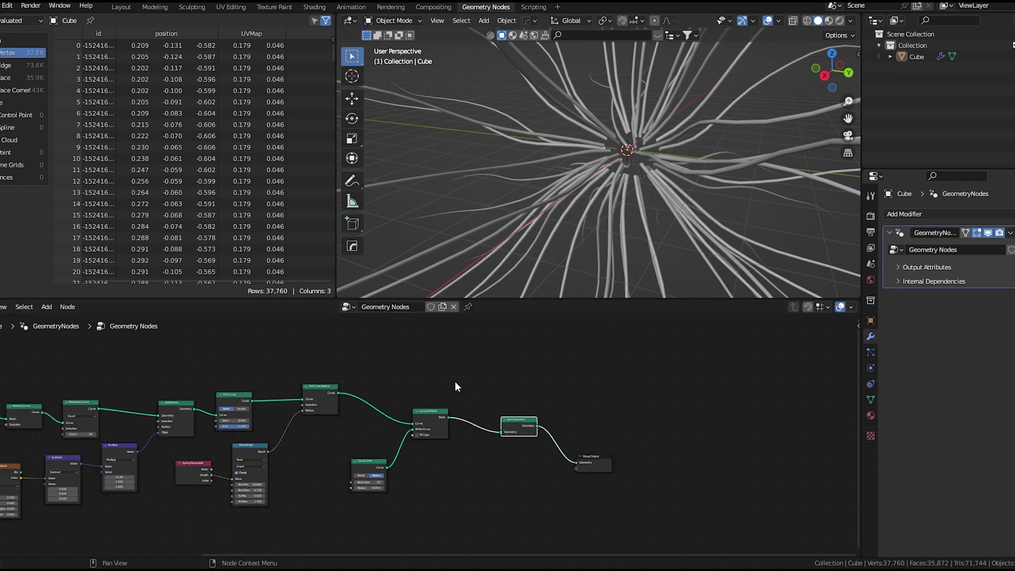
Link the Ico Sphere mesh into the Join Geometry node and insert a Dual Mesh node on that link
{"action": "scroll", "coordinate": [142, 433], "scroll_direction": "left", "scroll_amount": 5, "text": "ctrl"}
{"action": "key", "text": "shift+a"}
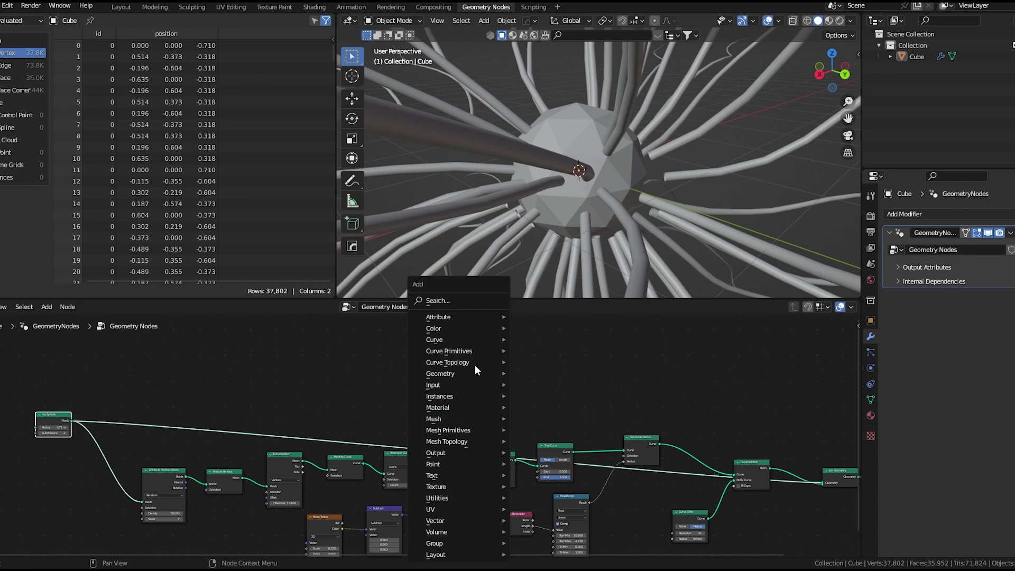
{"action": "left_click", "coordinate": [469, 306]}
{"action": "type", "text": "dual"}
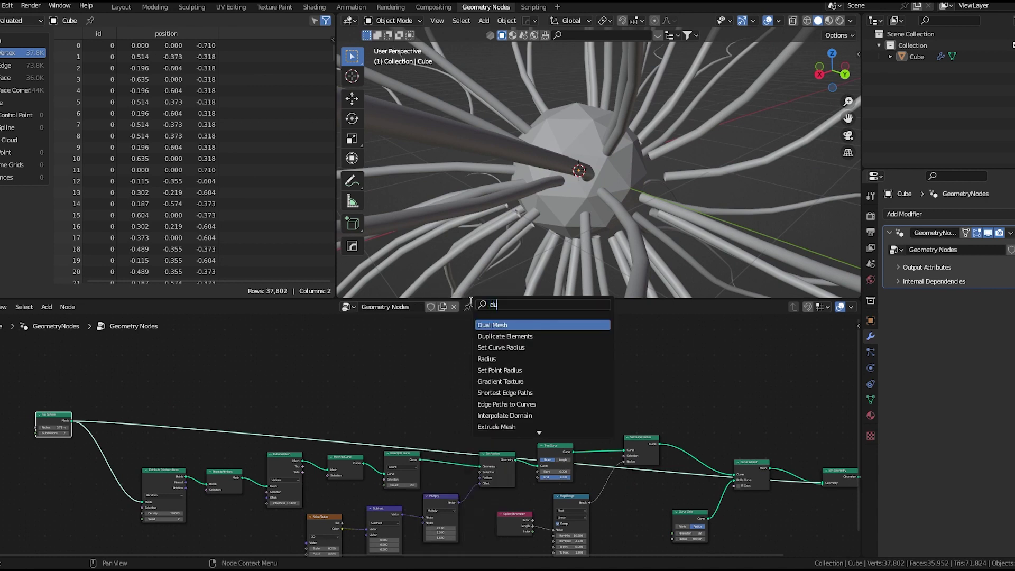
{"action": "left_click", "coordinate": [500, 324]}
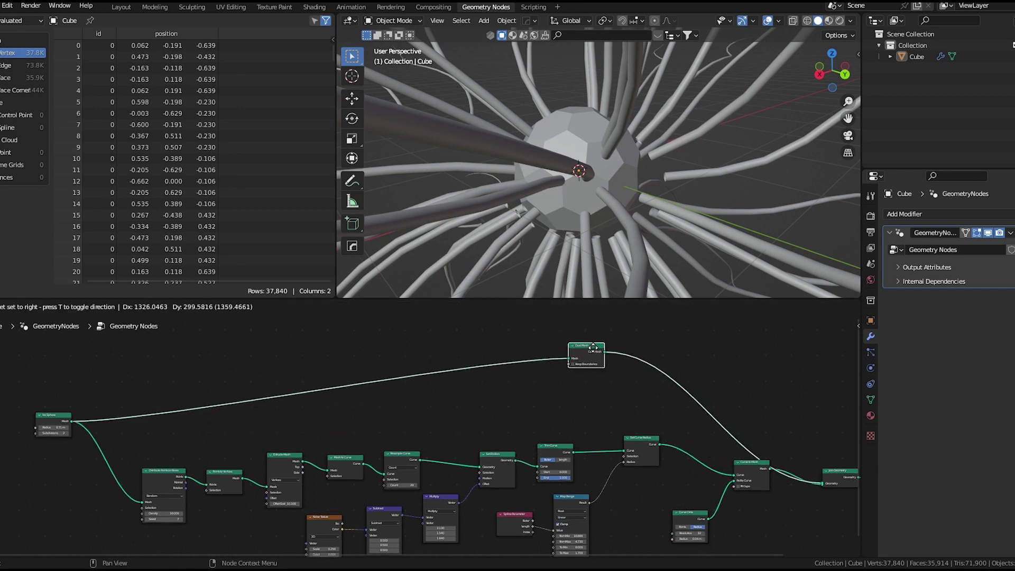
{"action": "left_click", "coordinate": [677, 336]}
Add a Mesh to Curve node beside the Dual Mesh node and feed it the Dual Mesh output
{"action": "middle_click_drag", "start_coordinate": [706, 352], "coordinate": [506, 392]}
{"action": "scroll", "coordinate": [505, 393], "scroll_direction": "up", "scroll_amount": 5}
{"action": "key", "text": "shift+a"}
{"action": "mouse_move", "coordinate": [505, 395]}
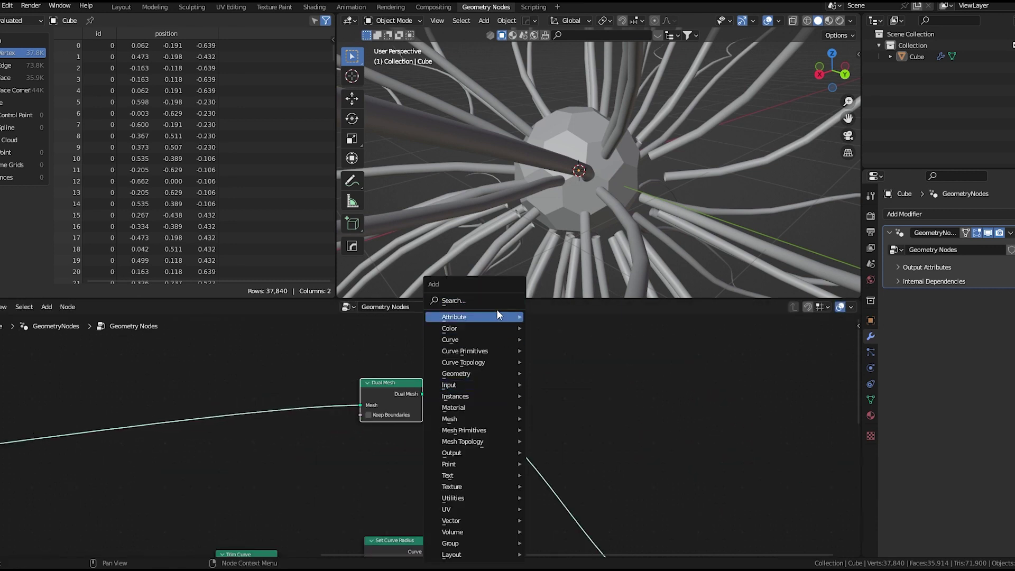
{"action": "left_click", "coordinate": [503, 300]}
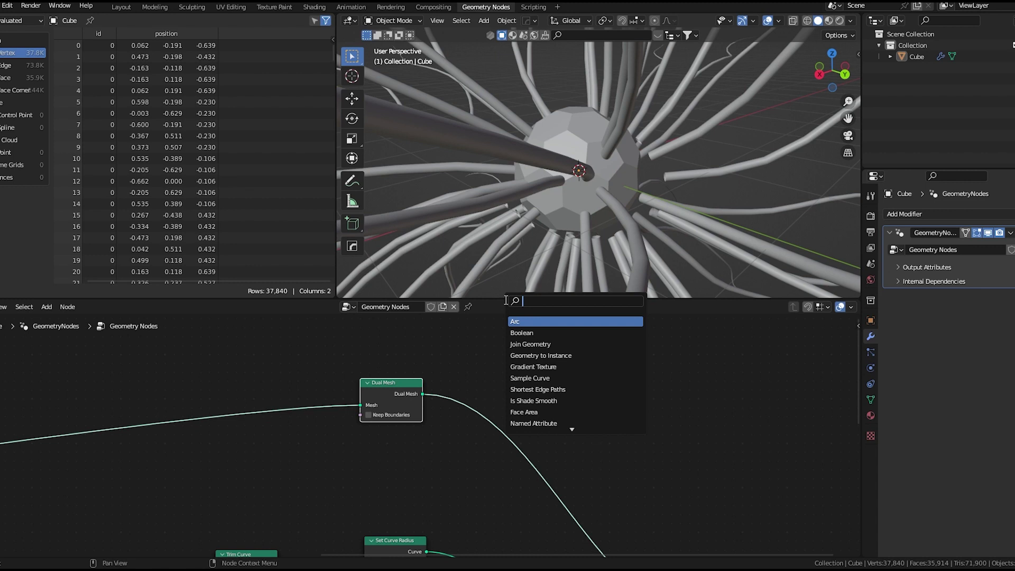
{"action": "type", "text": "mesh"}
{"action": "left_click", "coordinate": [545, 392]}
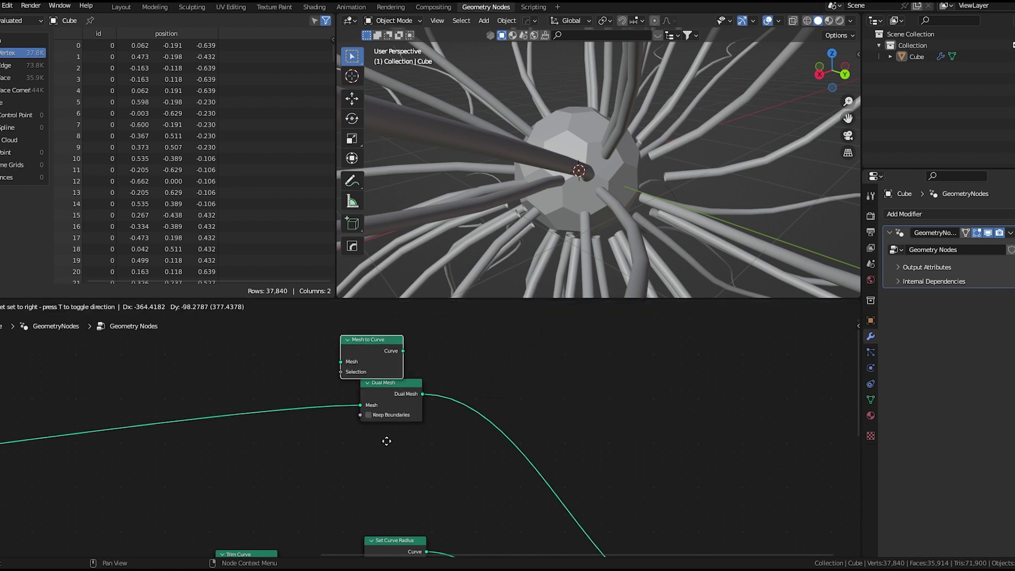
{"action": "left_click", "coordinate": [520, 442]}
{"action": "left_click_drag", "start_coordinate": [422, 394], "coordinate": [478, 357]}
Insert a second Join Geometry node on the Dual Mesh output link and space out the Dual Mesh and Mesh to Curve nodes
{"action": "middle_click_drag", "start_coordinate": [624, 360], "coordinate": [567, 367]}
{"action": "scroll", "coordinate": [567, 367], "scroll_direction": "down", "scroll_amount": 1}
{"action": "key", "text": "shift+a"}
{"action": "left_click", "coordinate": [559, 304]}
{"action": "type", "text": "join"}
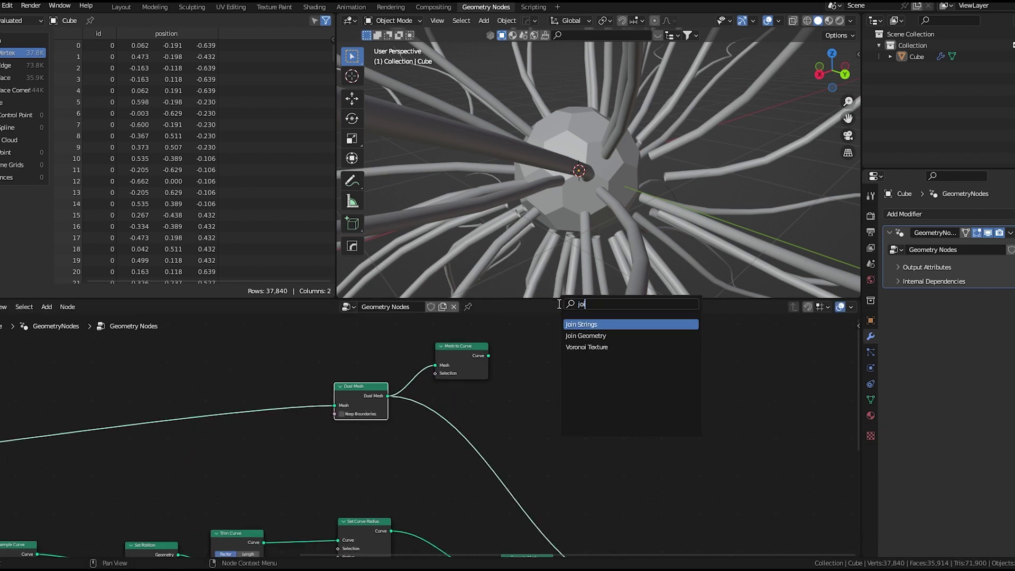
{"action": "left_click", "coordinate": [591, 335]}
{"action": "left_click", "coordinate": [487, 462]}
{"action": "left_click_drag", "start_coordinate": [479, 374], "coordinate": [453, 353]}
{"action": "left_click_drag", "start_coordinate": [366, 392], "coordinate": [211, 396]}
{"action": "left_click_drag", "start_coordinate": [430, 333], "coordinate": [330, 345]}
Add a Curve to Mesh node fed by Mesh to Curve and link its mesh into the new Join Geometry node
{"action": "key", "text": "shift+a"}
{"action": "left_click", "coordinate": [333, 295]}
{"action": "type", "text": "curve to"}
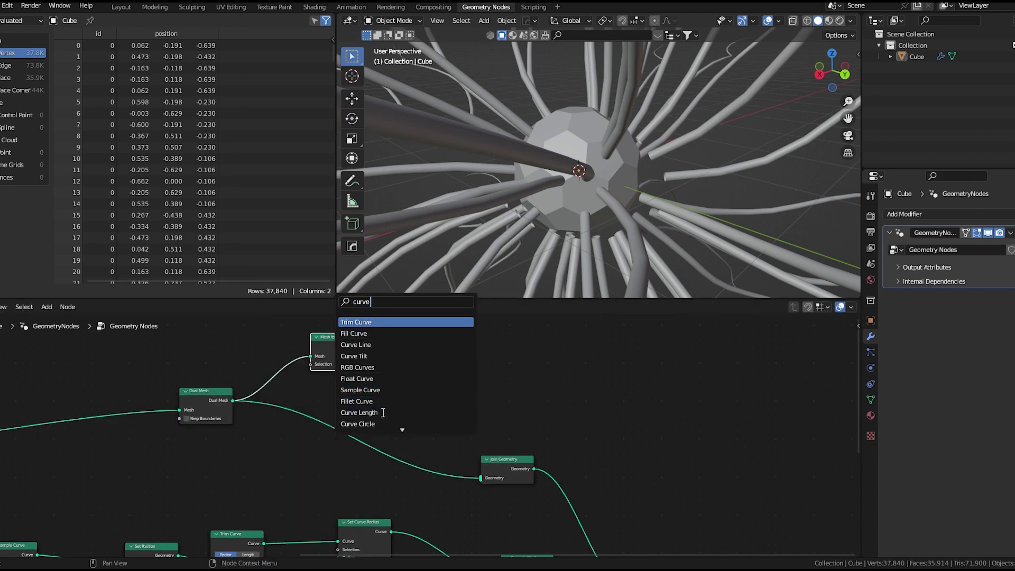
{"action": "left_click", "coordinate": [370, 322]}
{"action": "left_click", "coordinate": [430, 364]}
{"action": "left_click_drag", "start_coordinate": [364, 347], "coordinate": [395, 359]}
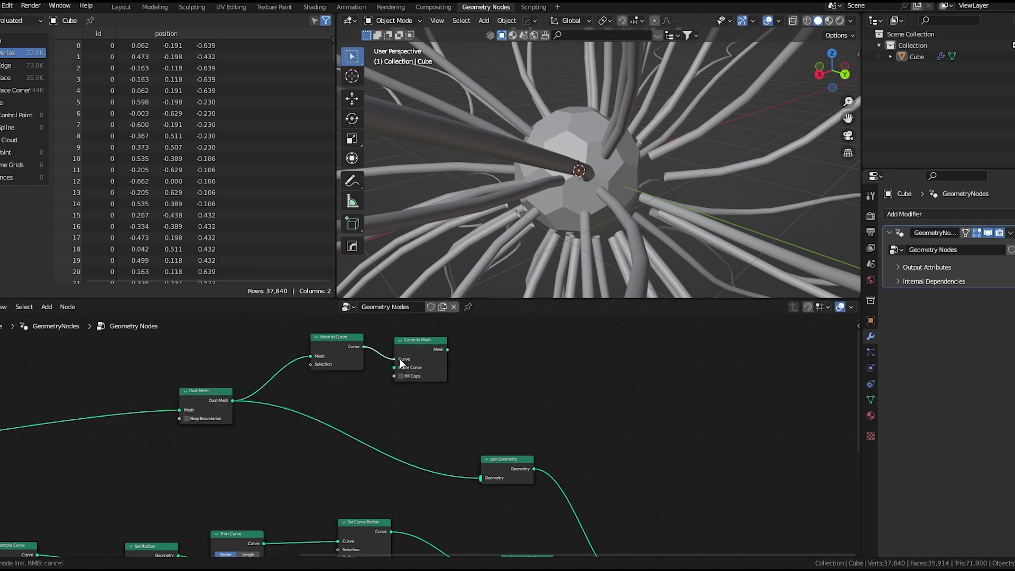
{"action": "scroll", "coordinate": [413, 435], "scroll_direction": "up", "scroll_amount": 2}
{"action": "left_click_drag", "start_coordinate": [457, 326], "coordinate": [482, 381]}
{"action": "left_click_drag", "start_coordinate": [507, 491], "coordinate": [505, 490]}
Add a Curve Circle node as the Profile Curve of the new Curve to Mesh node
{"action": "left_click_drag", "start_coordinate": [389, 349], "coordinate": [308, 435]}
{"action": "type", "text": "circle"}
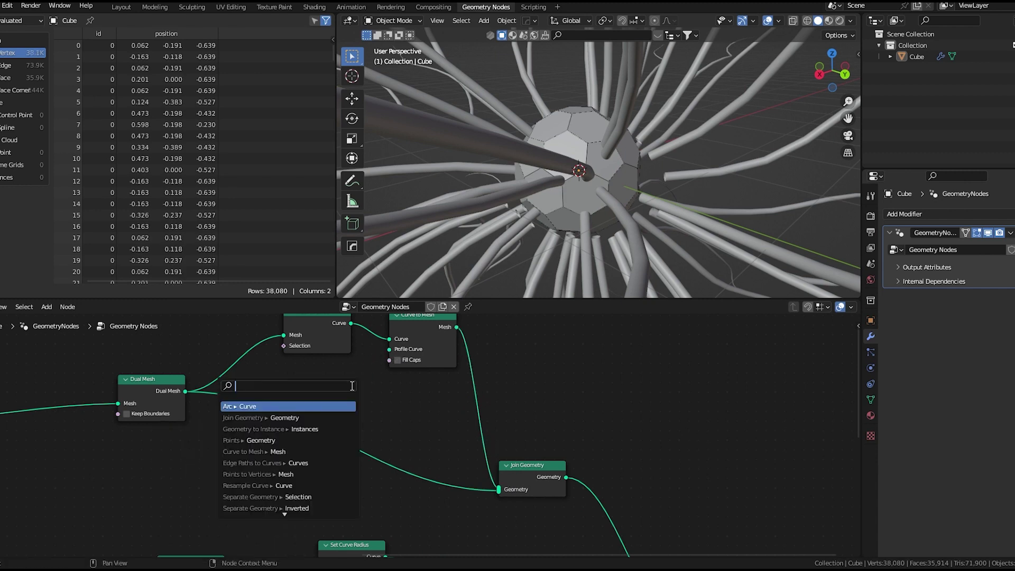
{"action": "key", "text": "Return"}
{"action": "left_click", "coordinate": [168, 503]}
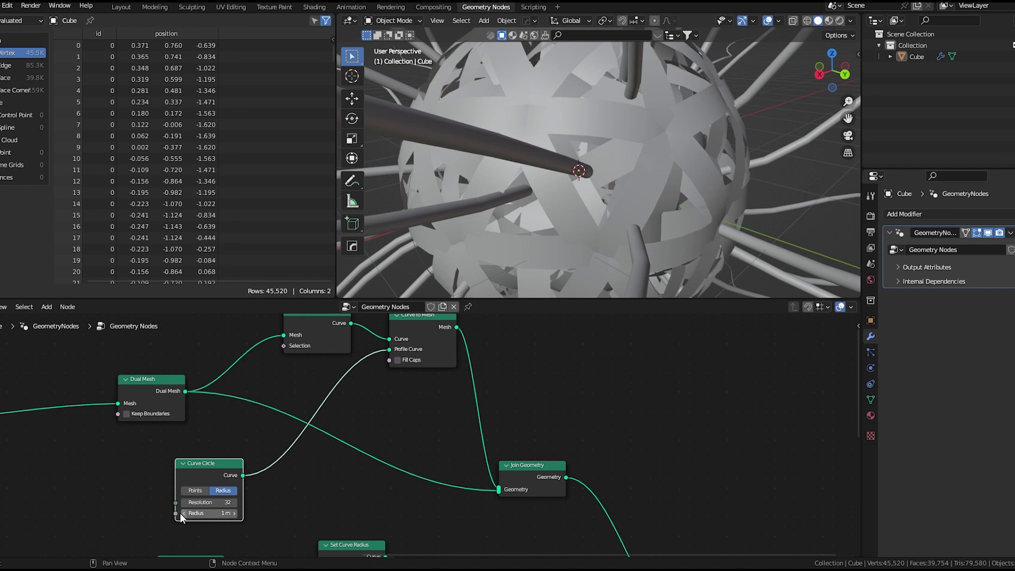
Set the Curve Circle's radius to 0.02 m and reduce it further to 0.01 m
{"action": "left_click_drag", "start_coordinate": [233, 512], "coordinate": [182, 513]}
{"action": "scroll", "coordinate": [240, 511], "scroll_direction": "up", "scroll_amount": 3}
{"action": "middle_click_drag", "start_coordinate": [241, 511], "coordinate": [414, 468]}
{"action": "double_click", "coordinate": [375, 472]}
{"action": "type", "text": "0.02"}
{"action": "key", "text": "Return"}
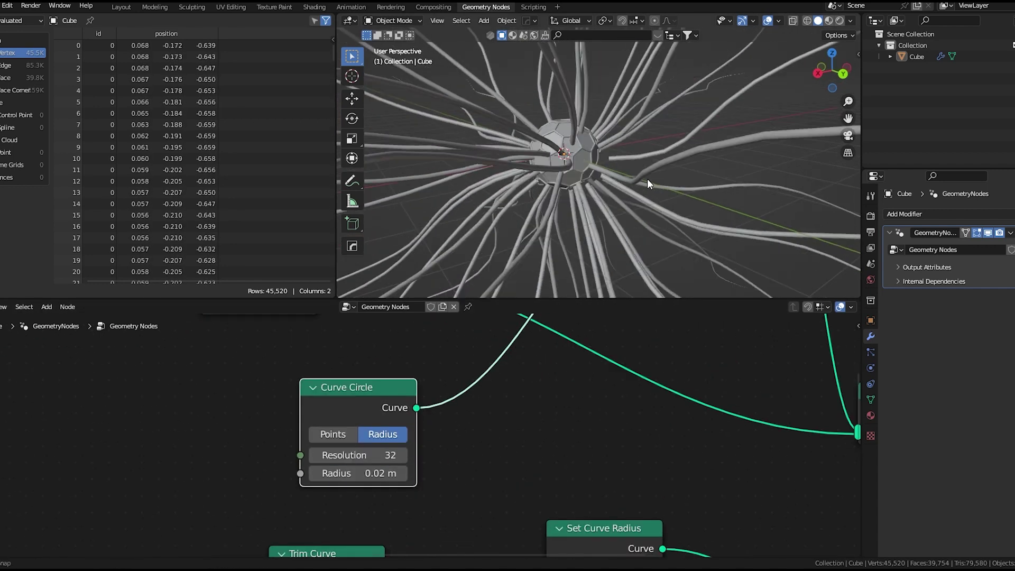
{"action": "double_click", "coordinate": [378, 471]}
{"action": "type", "text": "0.01"}
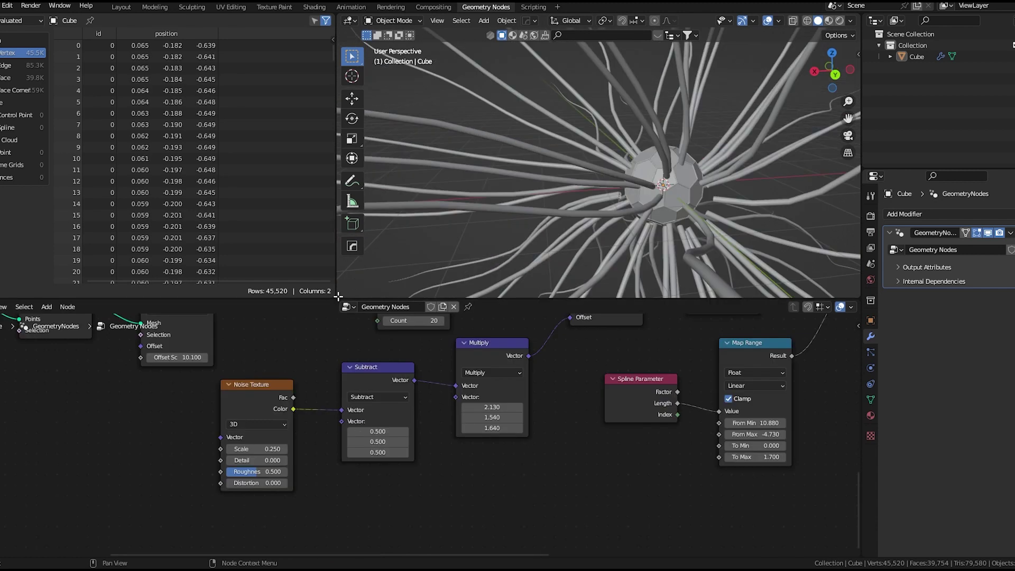
Split a strip off the lower part of the 3D viewport and change it to a Timeline editor
{"action": "left_click_drag", "start_coordinate": [339, 296], "coordinate": [387, 246]}
{"action": "left_click", "coordinate": [351, 255]}
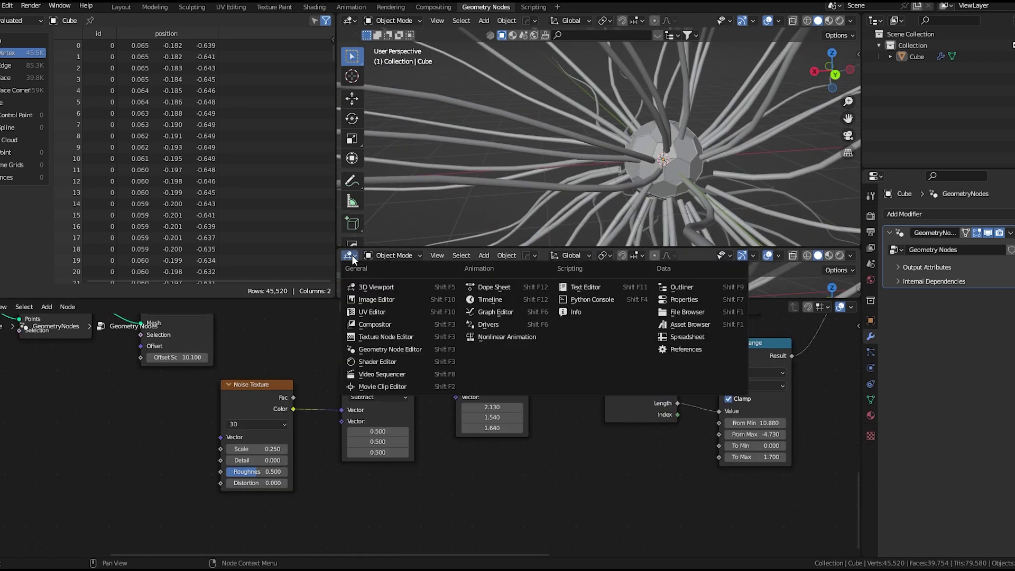
{"action": "left_click", "coordinate": [489, 303]}
Change the Noise Texture node's dimensions to 4D to expose its W input
{"action": "middle_click_drag", "start_coordinate": [371, 401], "coordinate": [517, 426]}
{"action": "scroll", "coordinate": [421, 450], "scroll_direction": "up", "scroll_amount": 2}
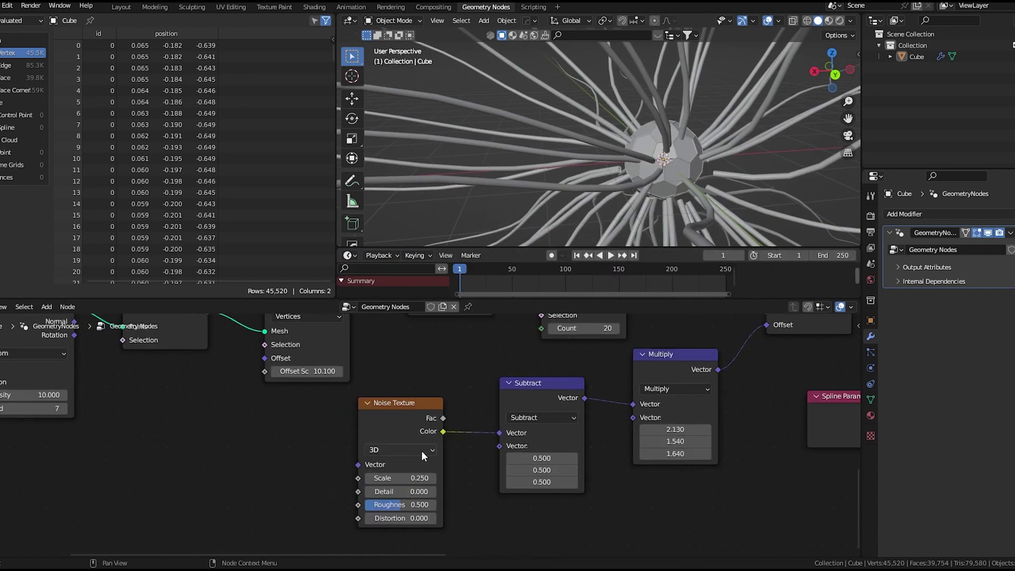
{"action": "left_click", "coordinate": [421, 450]}
{"action": "left_click", "coordinate": [407, 502]}
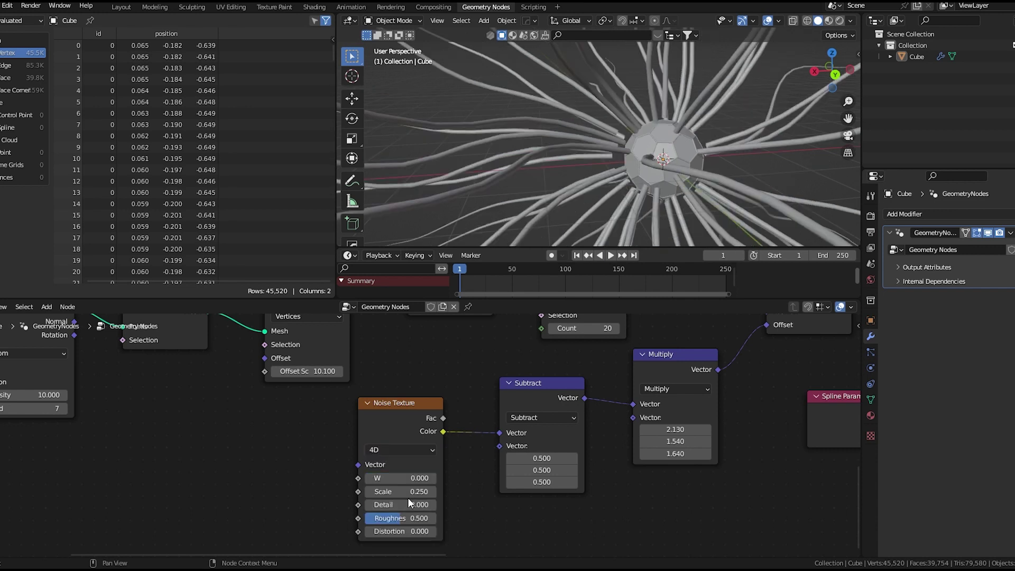
Insert a Transform node between Ico Sphere and Distribute Points on Faces and set its scale to 0.72 on all axes
{"action": "left_click_drag", "start_coordinate": [381, 418], "coordinate": [299, 428]}
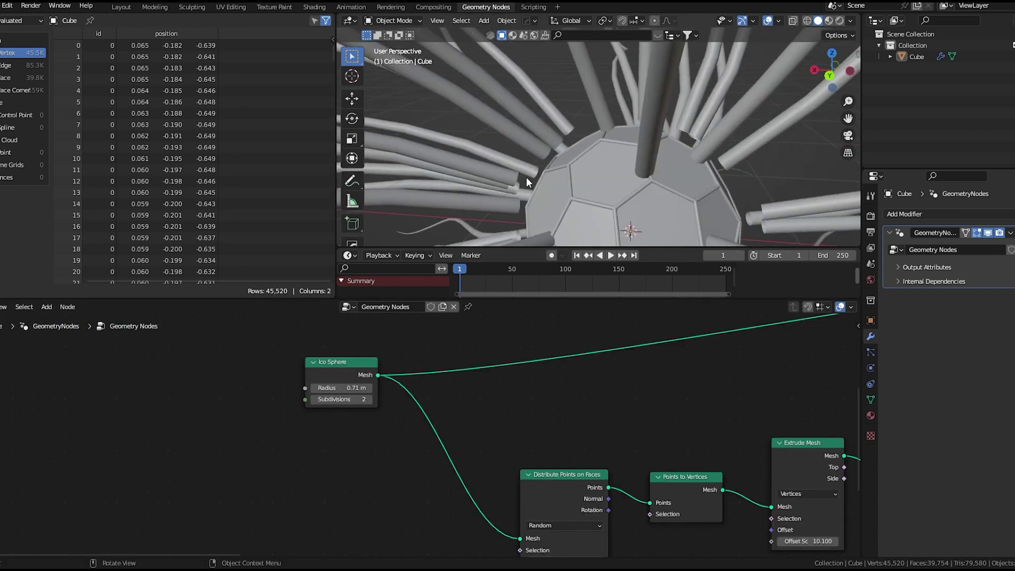
{"action": "middle_click_drag", "start_coordinate": [527, 182], "coordinate": [540, 187]}
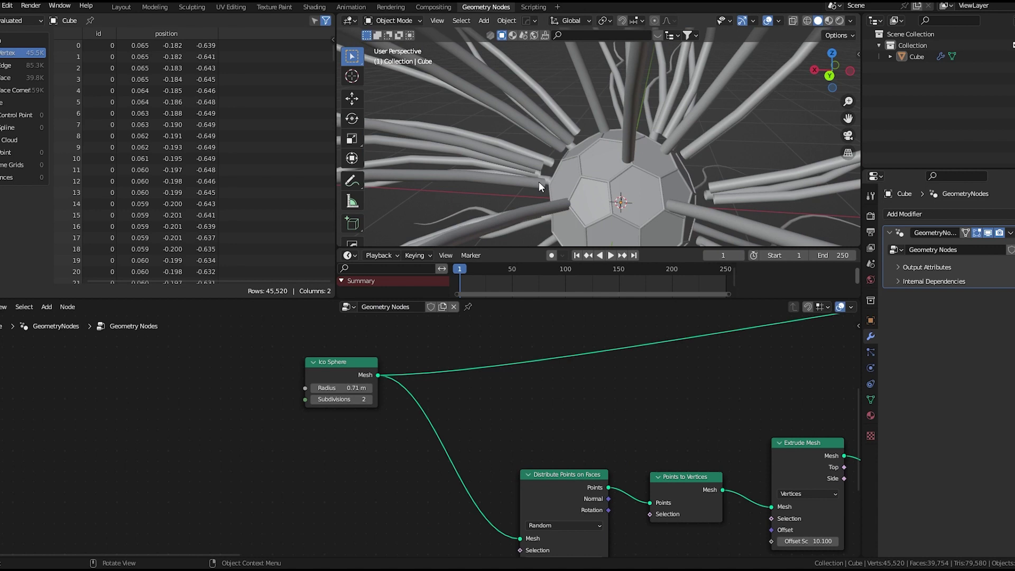
{"action": "key", "text": "shift+a"}
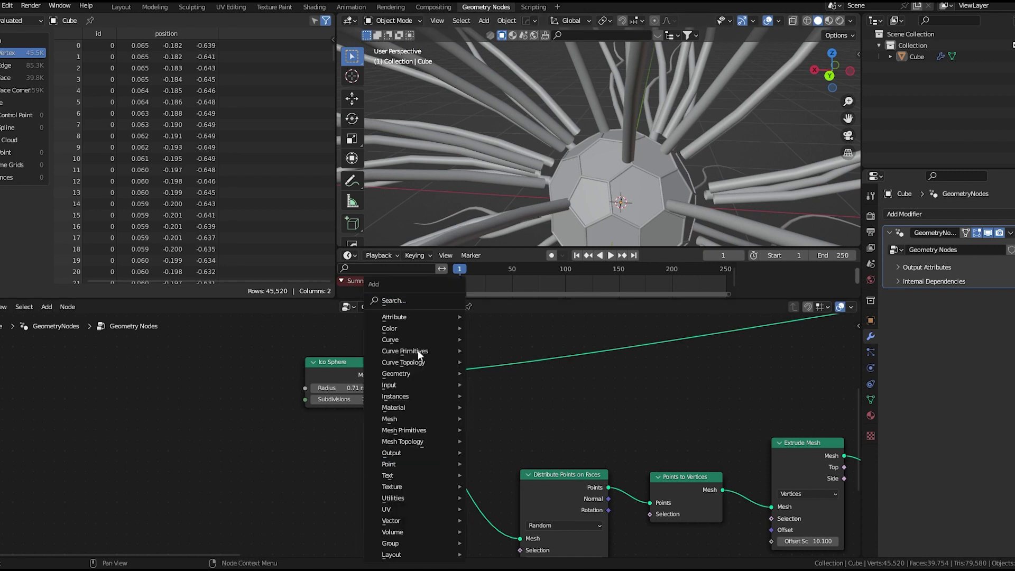
{"action": "left_click", "coordinate": [430, 303]}
{"action": "type", "text": "tra"}
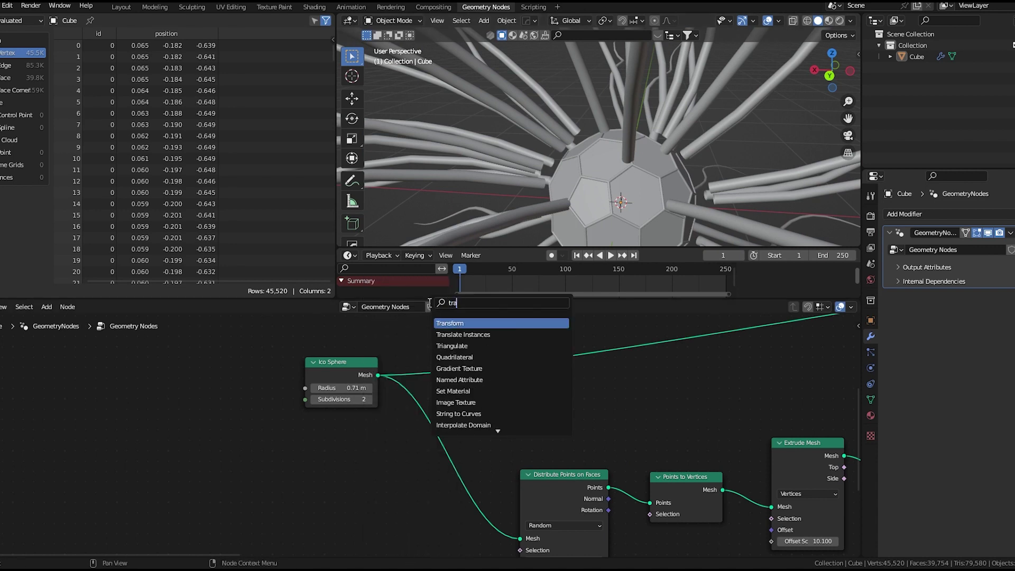
{"action": "left_click", "coordinate": [446, 322]}
{"action": "left_click", "coordinate": [440, 458]}
{"action": "middle_click_drag", "start_coordinate": [462, 474], "coordinate": [466, 423]}
{"action": "left_click_drag", "start_coordinate": [466, 517], "coordinate": [446, 537]}
{"action": "scroll", "coordinate": [542, 166], "scroll_direction": "down", "scroll_amount": 5}
{"action": "middle_click_drag", "start_coordinate": [658, 115], "coordinate": [648, 100]}
{"action": "scroll", "coordinate": [645, 107], "scroll_direction": "down", "scroll_amount": 4}
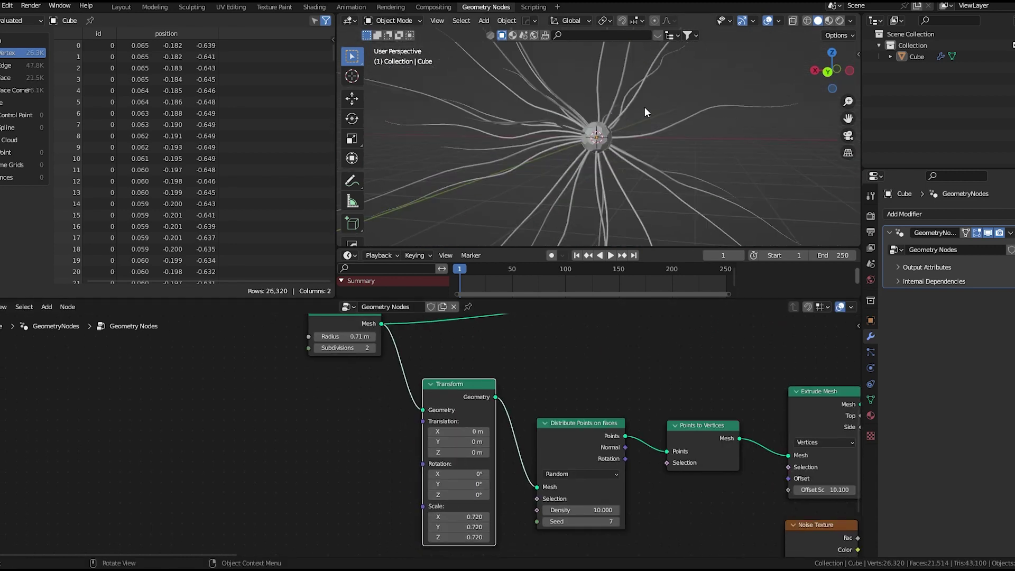
Set the Distribute Points on Faces density to 20 and its seed to 6
{"action": "scroll", "coordinate": [753, 344], "scroll_direction": "down", "scroll_amount": 5}
{"action": "middle_click_drag", "start_coordinate": [745, 418], "coordinate": [567, 364]}
{"action": "scroll", "coordinate": [567, 364], "scroll_direction": "up", "scroll_amount": 2}
{"action": "scroll", "coordinate": [551, 415], "scroll_direction": "up", "scroll_amount": 2}
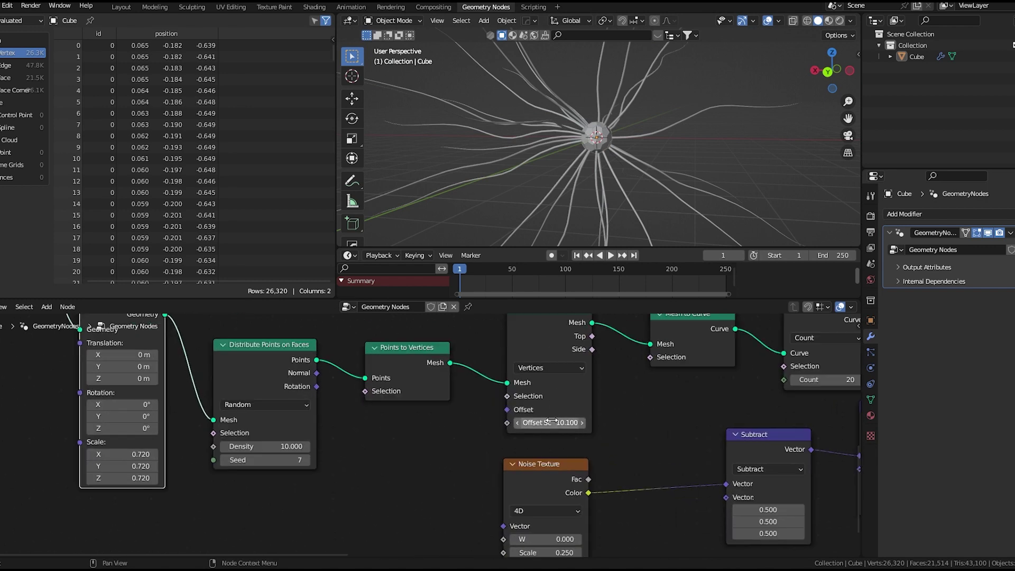
{"action": "left_click", "coordinate": [293, 445]}
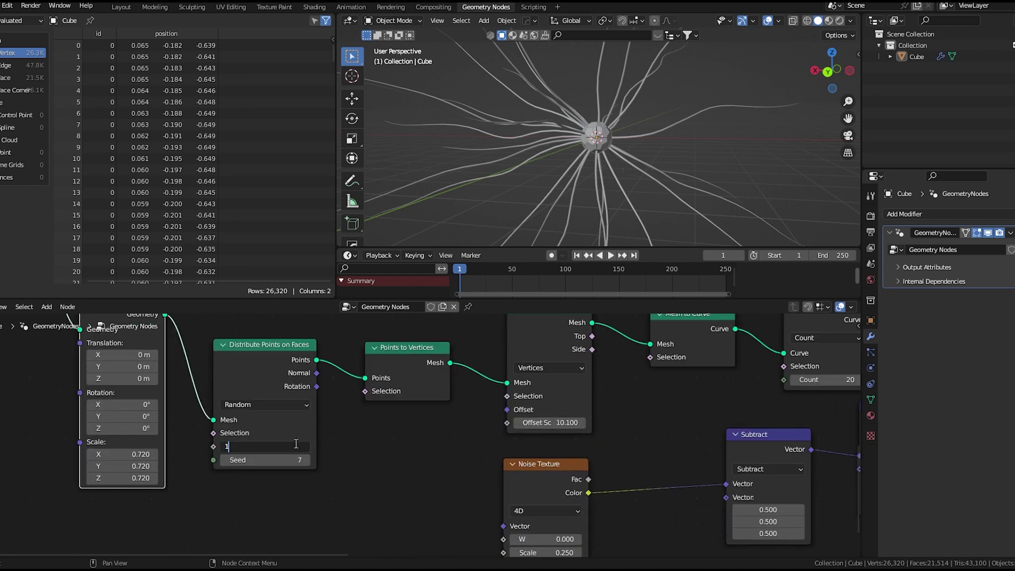
{"action": "key", "text": "Return"}
Keyframe the Noise Texture's W at 0 on frame 1 and set the animation's end frame to 120
{"action": "middle_click_drag", "start_coordinate": [616, 507], "coordinate": [612, 471]}
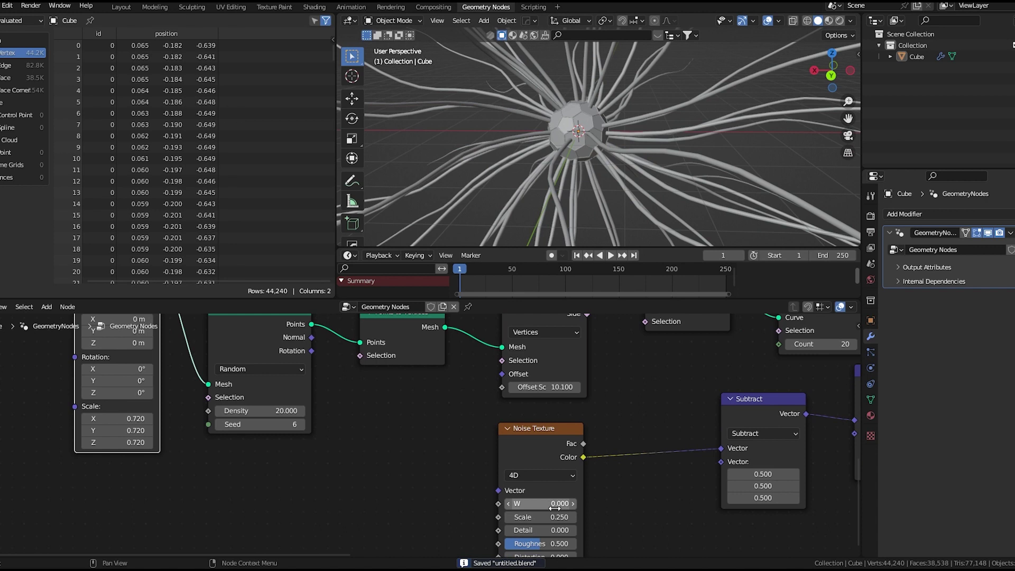
{"action": "key", "text": "i"}
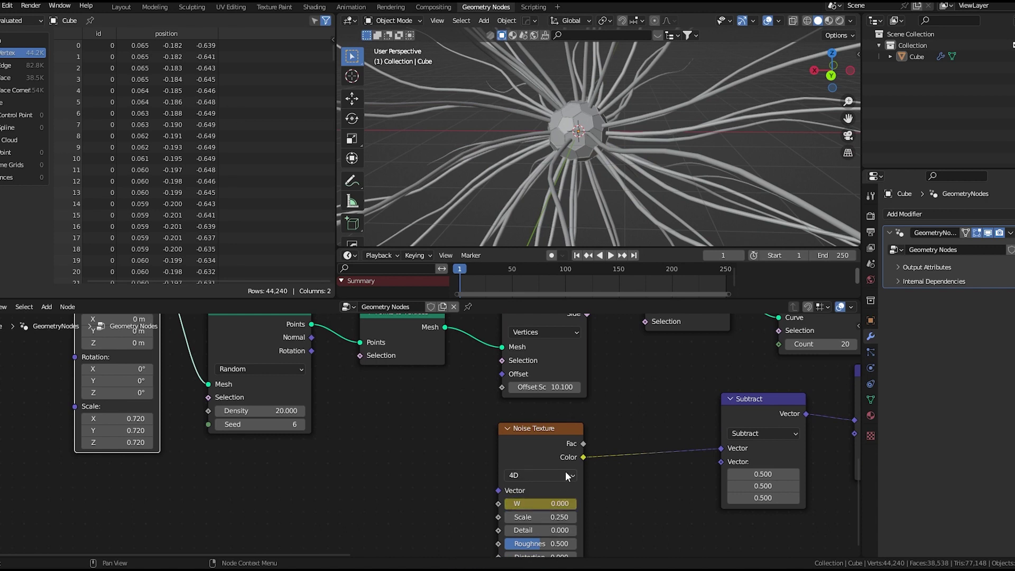
{"action": "left_click", "coordinate": [636, 255]}
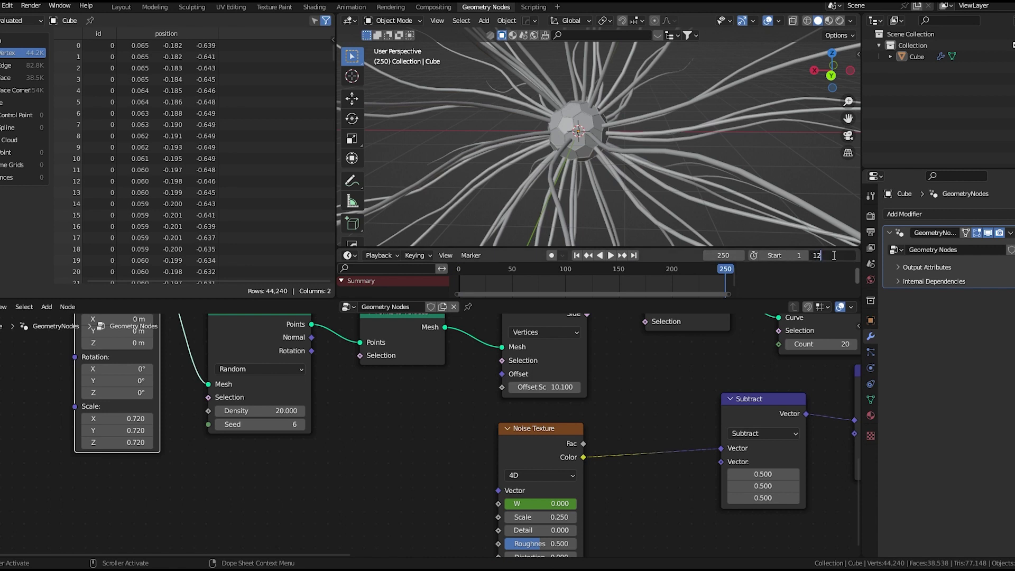
{"action": "key", "text": "Return"}
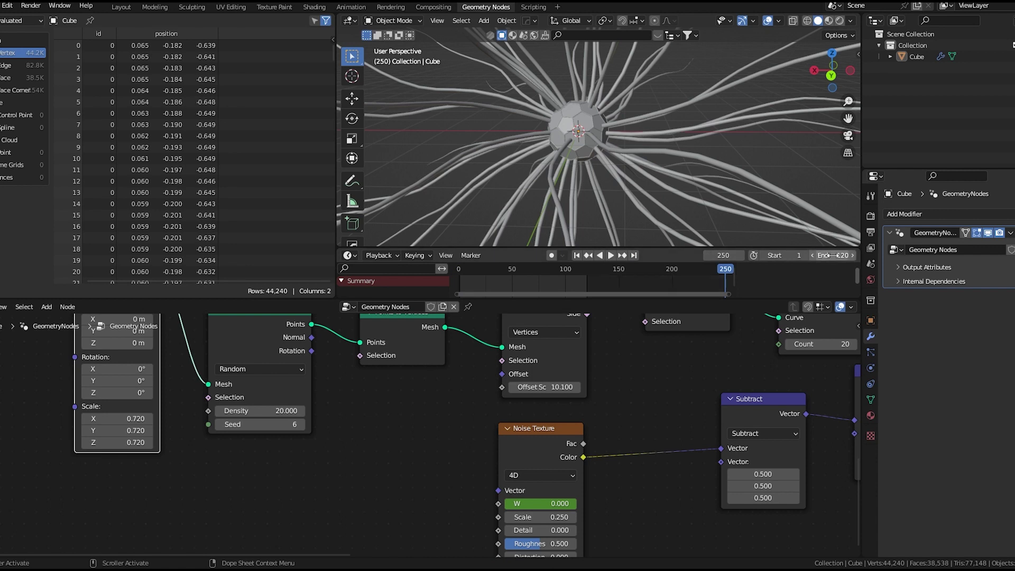
Go to frame 120 and keyframe the Noise Texture's W at 1
{"action": "left_click", "coordinate": [624, 255]}
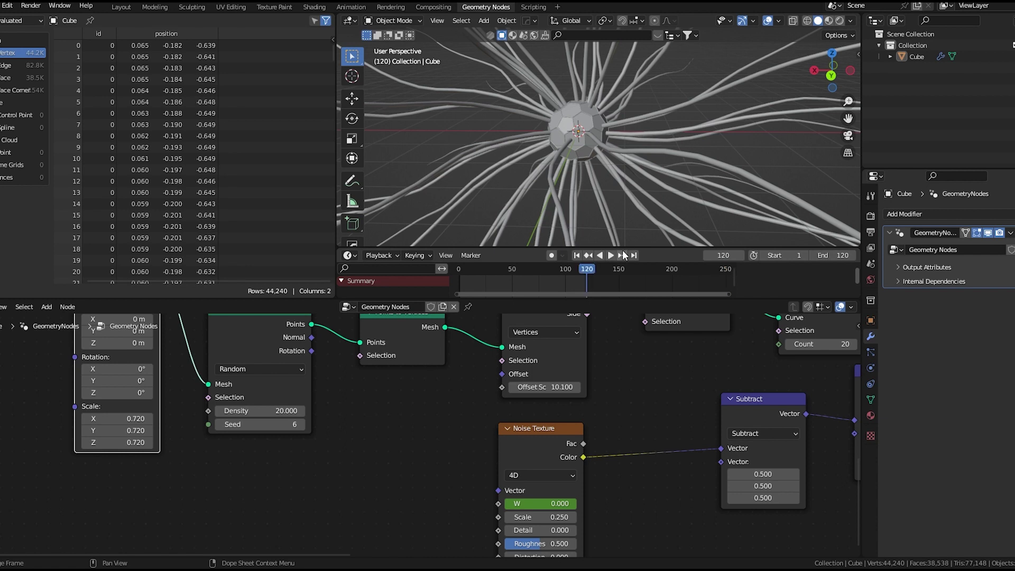
{"action": "middle_click_drag", "start_coordinate": [487, 499], "coordinate": [443, 438]}
{"action": "scroll", "coordinate": [443, 437], "scroll_direction": "up", "scroll_amount": 2}
{"action": "left_click", "coordinate": [508, 446]}
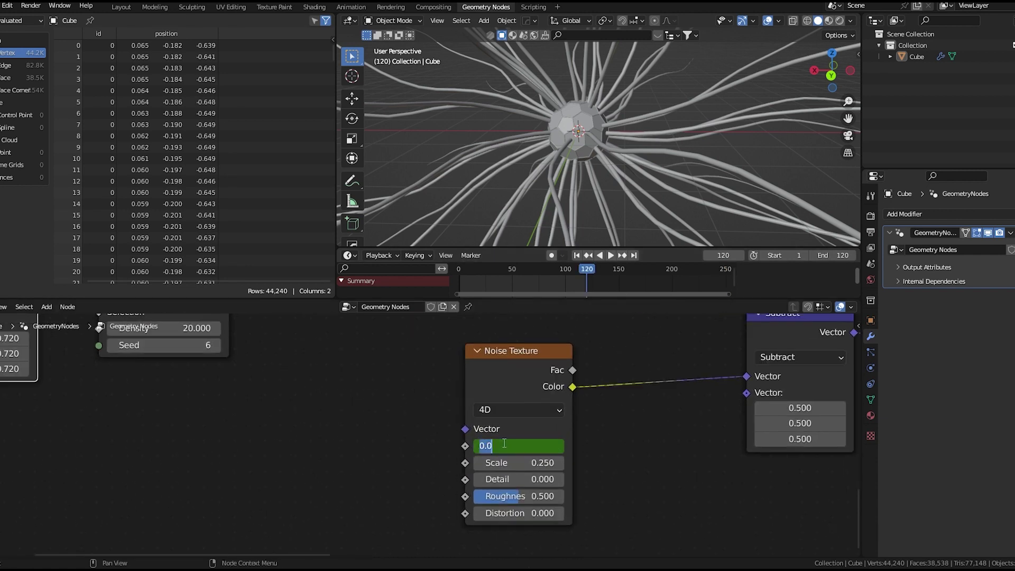
{"action": "type", "text": "1"}
{"action": "key", "text": "Return"}
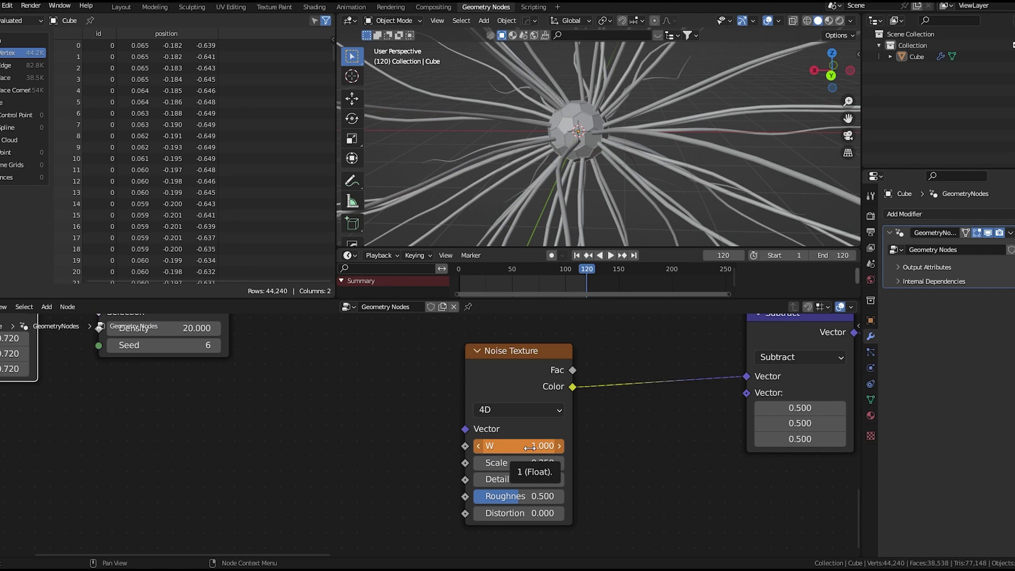
{"action": "key", "text": "i"}
Change the interpolation mode of the W keyframes and play back the animation
{"action": "right_click", "coordinate": [522, 285]}
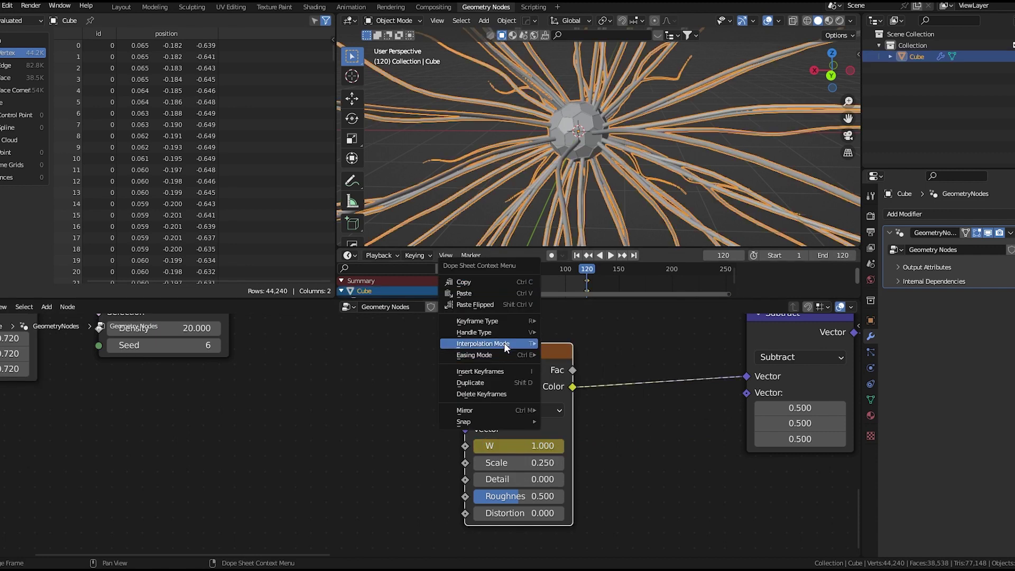
{"action": "mouse_move", "coordinate": [504, 344]}
{"action": "left_click", "coordinate": [574, 376]}
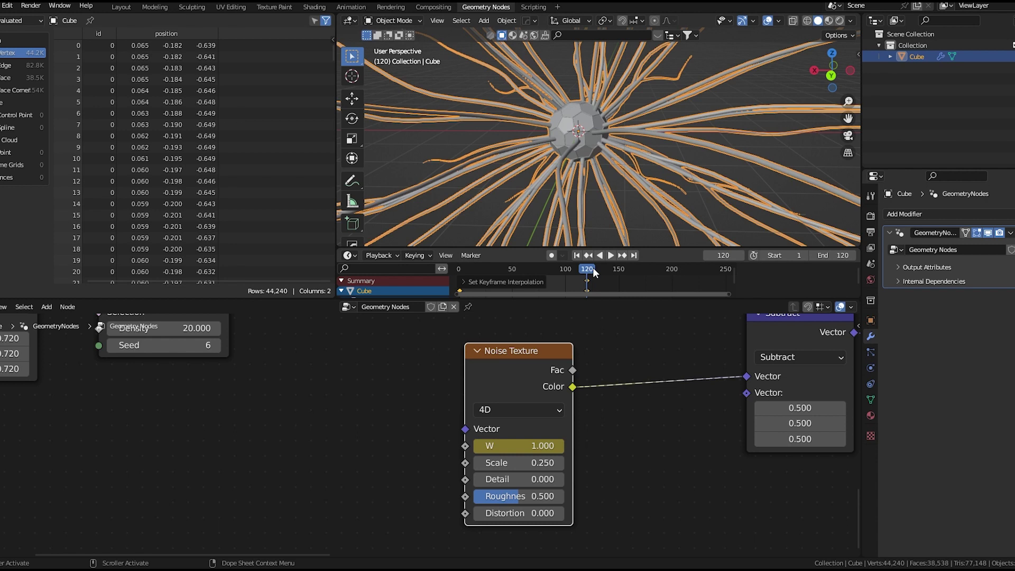
{"action": "key", "text": "space"}
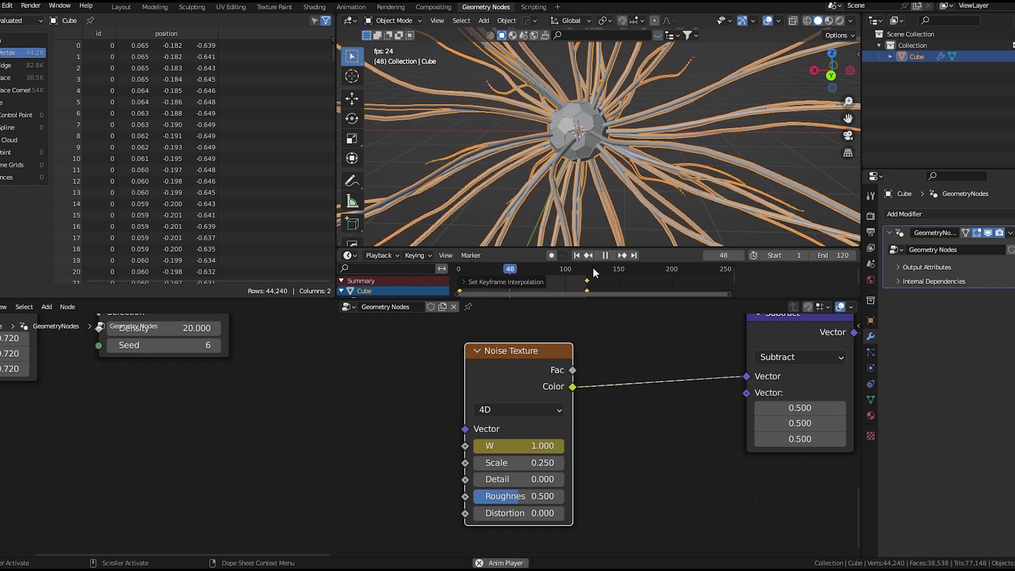
Return to frame 120 and replace the Noise Texture's W keyframe with a value of 2
{"action": "left_click", "coordinate": [626, 258]}
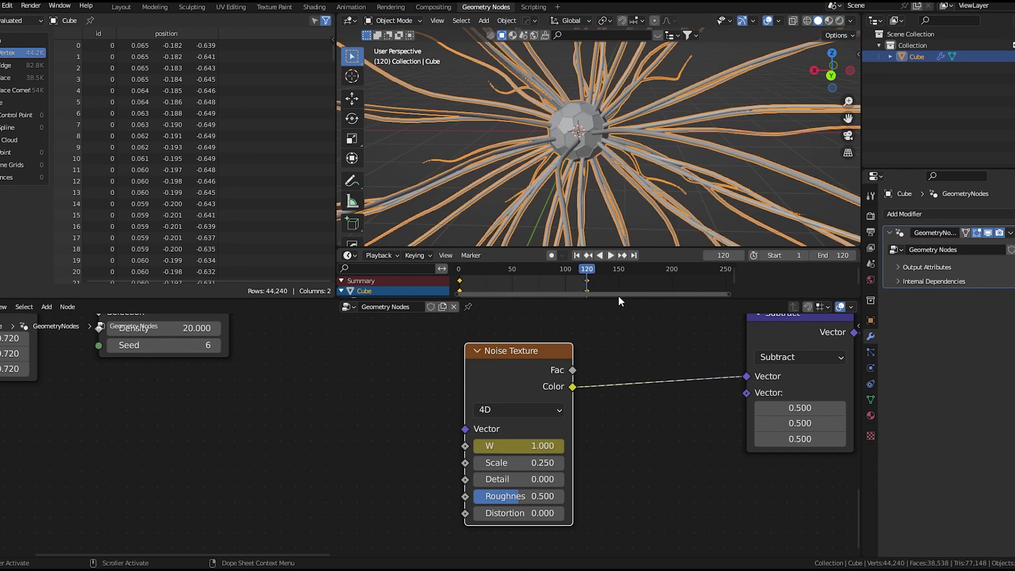
{"action": "left_click", "coordinate": [527, 446]}
{"action": "type", "text": "2"}
{"action": "key", "text": "Return"}
{"action": "key", "text": "i"}
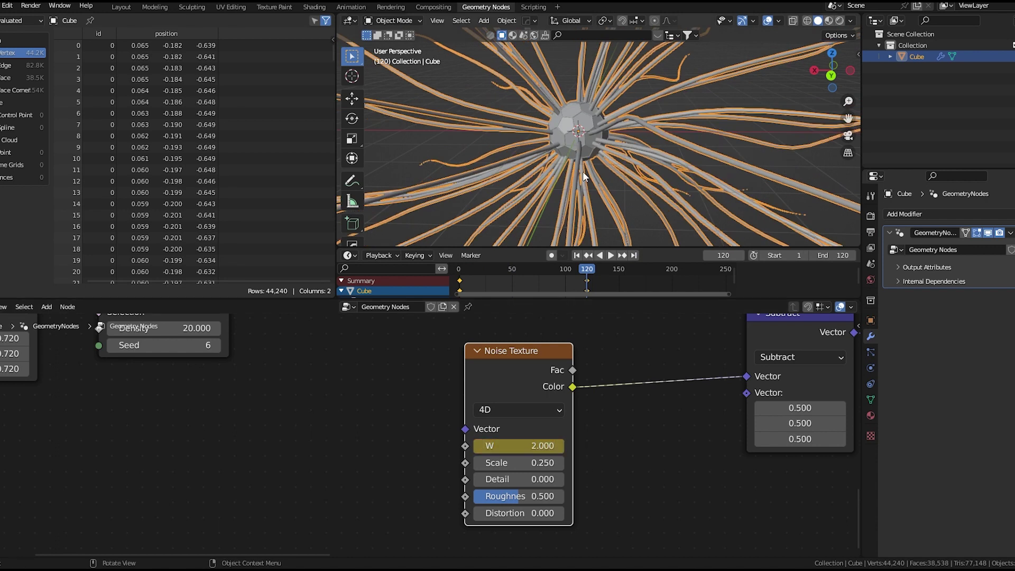
Play back the tube animation to review the updated noise motion and stop it
{"action": "key", "text": "space"}
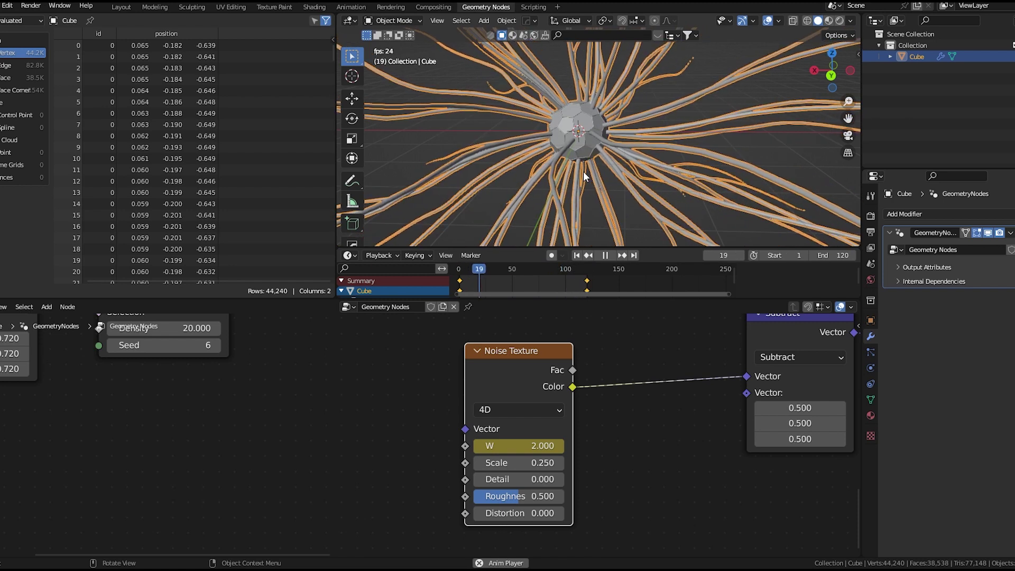
{"action": "key", "text": "space"}
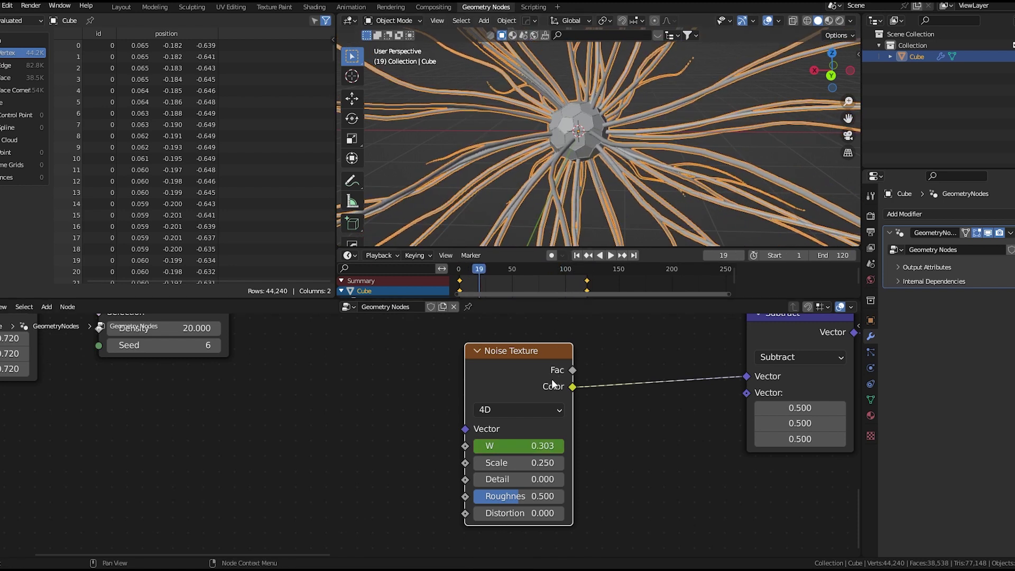
Spread out the Trim Curve, Map Range and neighbouring nodes to make more room after the Set Position node
{"action": "scroll", "coordinate": [552, 380], "scroll_direction": "down", "scroll_amount": 8}
{"action": "middle_click_drag", "start_coordinate": [712, 398], "coordinate": [485, 438]}
{"action": "scroll", "coordinate": [485, 438], "scroll_direction": "down", "scroll_amount": 2}
{"action": "middle_click_drag", "start_coordinate": [621, 439], "coordinate": [426, 472]}
{"action": "scroll", "coordinate": [450, 480], "scroll_direction": "up", "scroll_amount": 6}
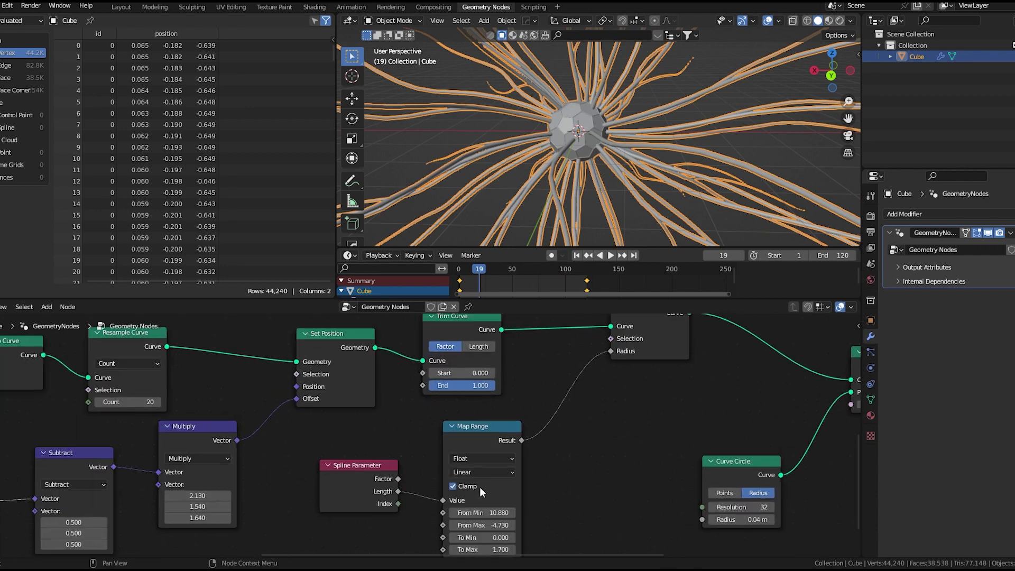
{"action": "middle_click_drag", "start_coordinate": [525, 455], "coordinate": [517, 505]}
{"action": "scroll", "coordinate": [476, 438], "scroll_direction": "down", "scroll_amount": 2}
{"action": "middle_click_drag", "start_coordinate": [475, 440], "coordinate": [458, 366]}
{"action": "left_click_drag", "start_coordinate": [453, 397], "coordinate": [550, 400]}
{"action": "left_click_drag", "start_coordinate": [349, 423], "coordinate": [473, 452]}
Set the Trim Curve's End to 0 and keyframe it on frame 1
{"action": "scroll", "coordinate": [444, 405], "scroll_direction": "down", "scroll_amount": 3}
{"action": "middle_click_drag", "start_coordinate": [442, 404], "coordinate": [482, 419]}
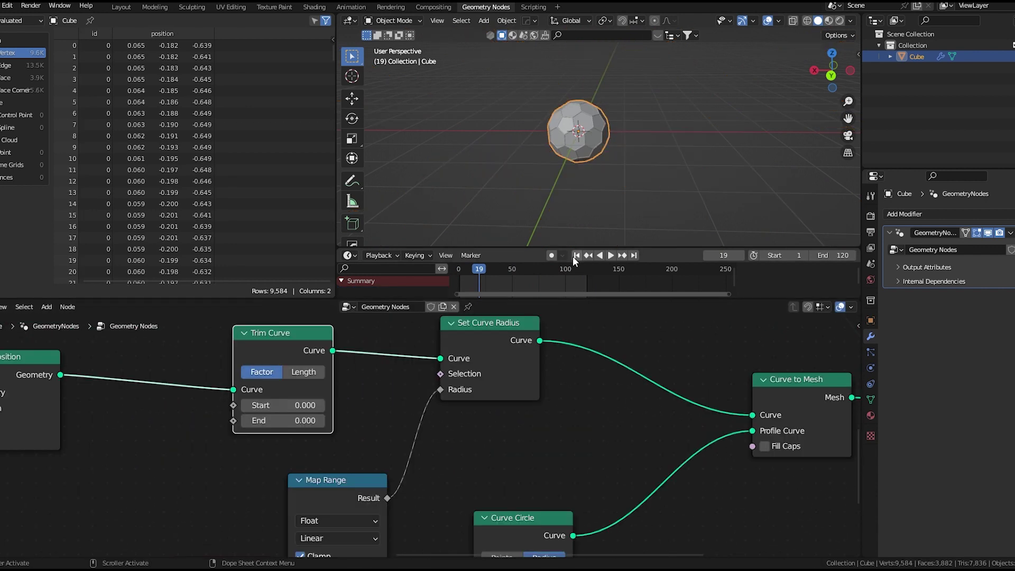
{"action": "key", "text": "shift+Left"}
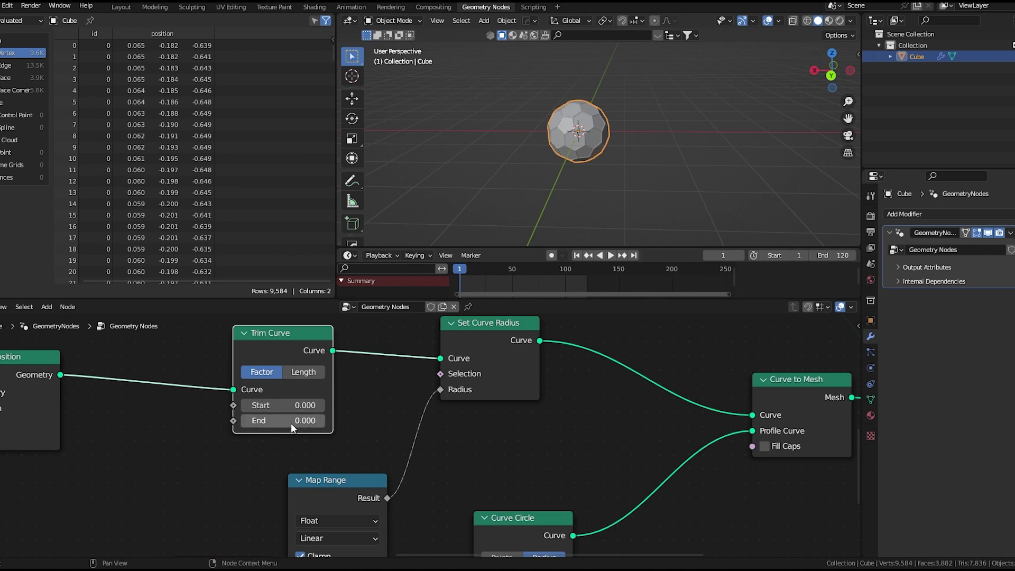
{"action": "key", "text": "i"}
Go to frame 51 and keyframe the Trim Curve's End at 1
{"action": "left_click", "coordinate": [484, 270]}
{"action": "left_click_drag", "start_coordinate": [484, 272], "coordinate": [515, 271]}
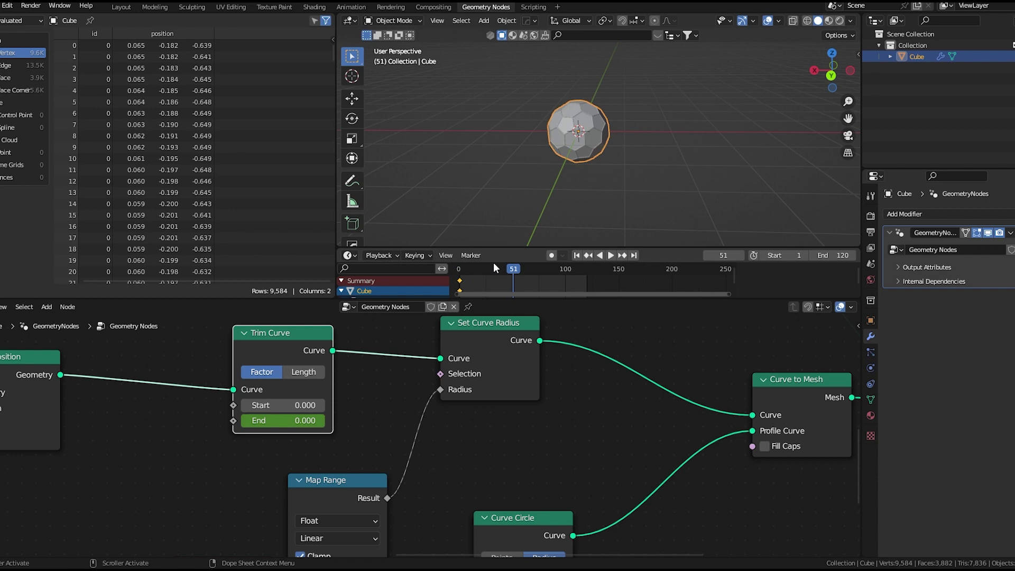
{"action": "mouse_move", "coordinate": [303, 421]}
{"action": "left_mouse_down"}
{"action": "mouse_move", "coordinate": [339, 422]}
{"action": "mouse_move", "coordinate": [302, 422]}
{"action": "left_mouse_up"}
{"action": "key", "text": "i"}
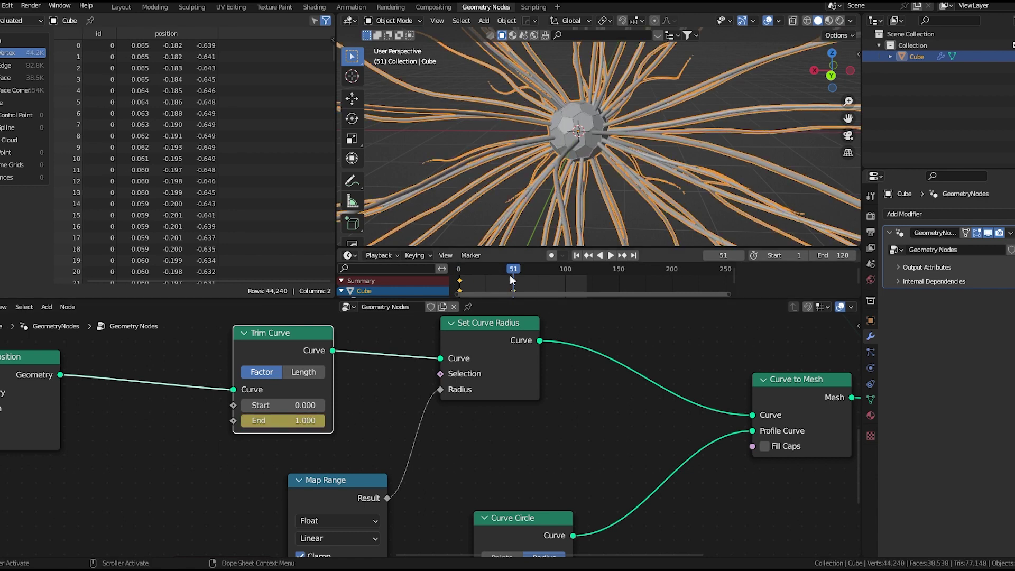
Preview the tube growth from frame 1, stop at frame 90, and keyframe the Trim Curve's Start at 0 there
{"action": "key", "text": "shift+Left"}
{"action": "key", "text": "space"}
{"action": "left_click_drag", "start_coordinate": [460, 288], "coordinate": [556, 283]}
{"action": "key", "text": "space"}
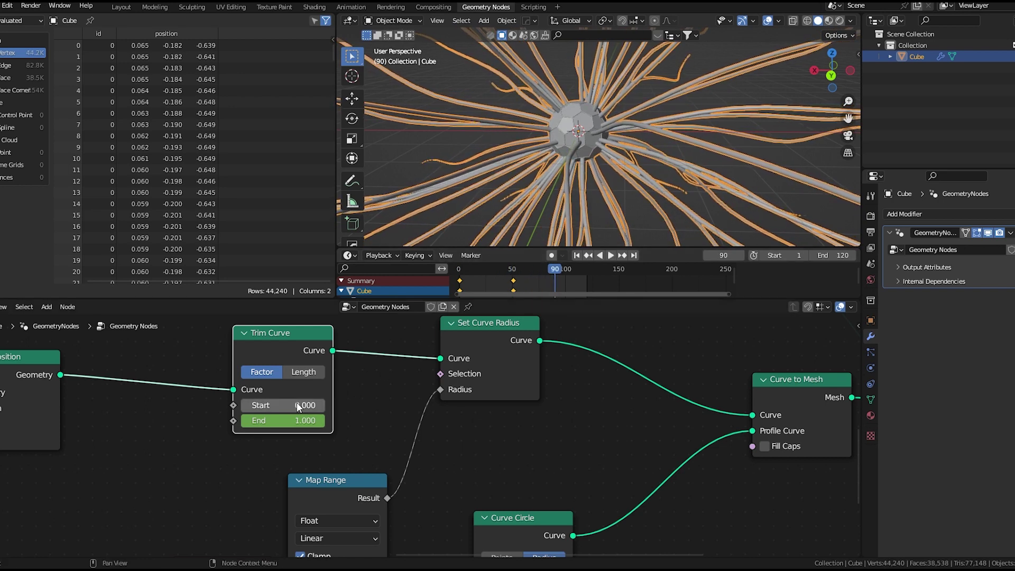
{"action": "key", "text": "i"}
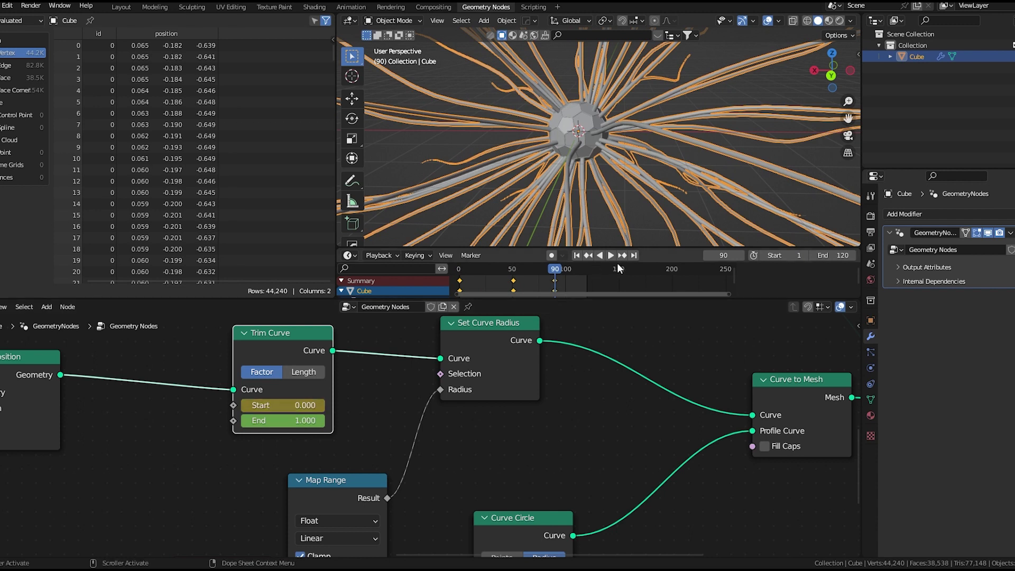
Go to frame 115, keyframe the Trim Curve's Start at 1, and play back the animation
{"action": "left_click", "coordinate": [634, 255]}
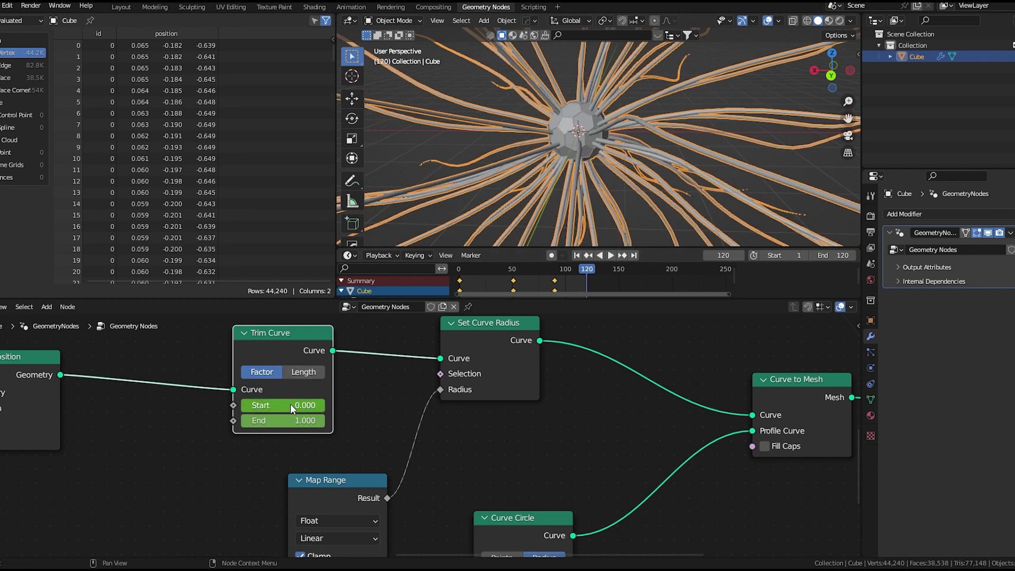
{"action": "left_click", "coordinate": [585, 270]}
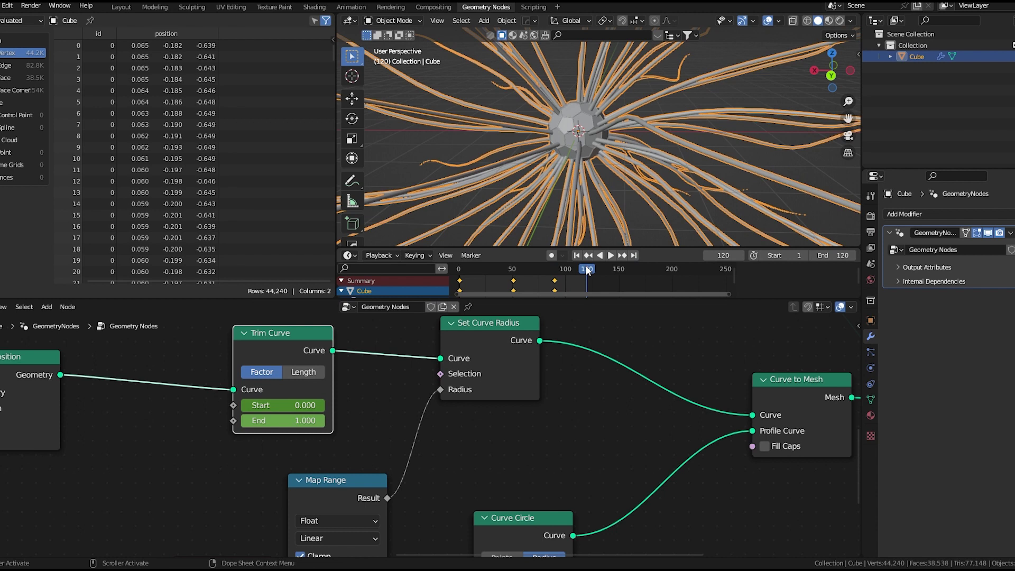
{"action": "key", "text": "Left"}
{"action": "key", "text": "Left"}
{"action": "key", "text": "Left"}
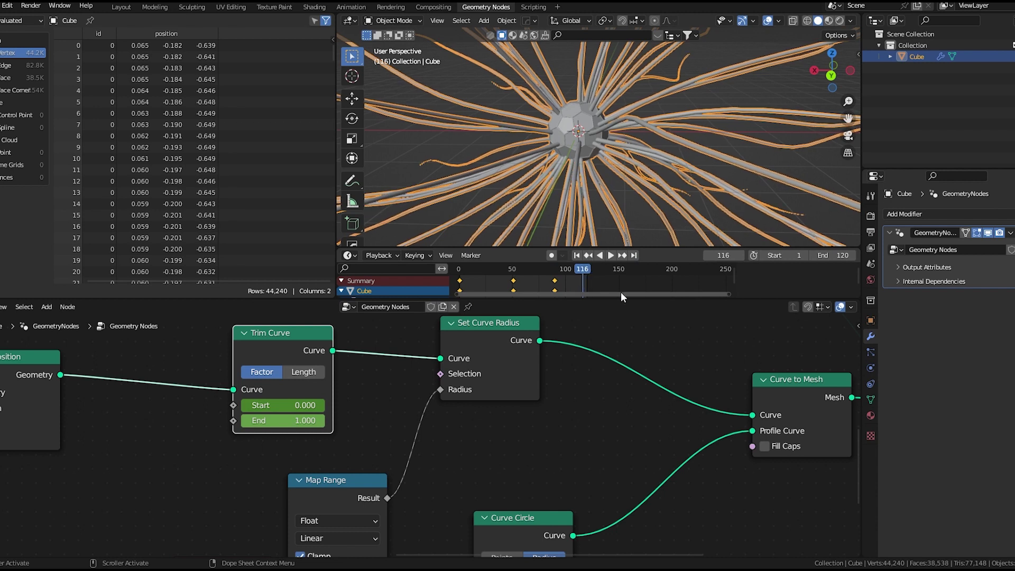
{"action": "key", "text": "Left"}
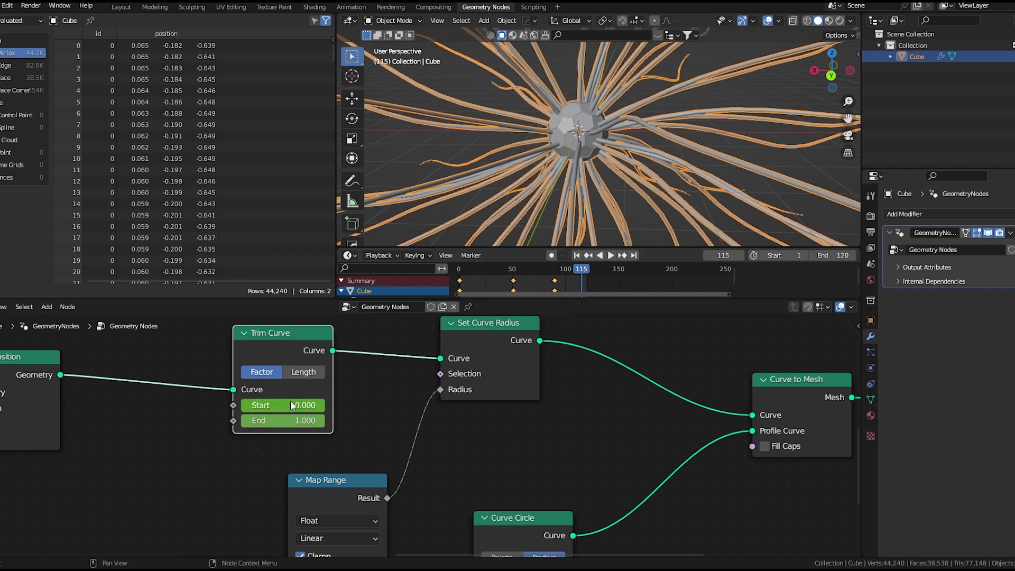
{"action": "left_click_drag", "start_coordinate": [290, 405], "coordinate": [302, 410]}
{"action": "key", "text": "i"}
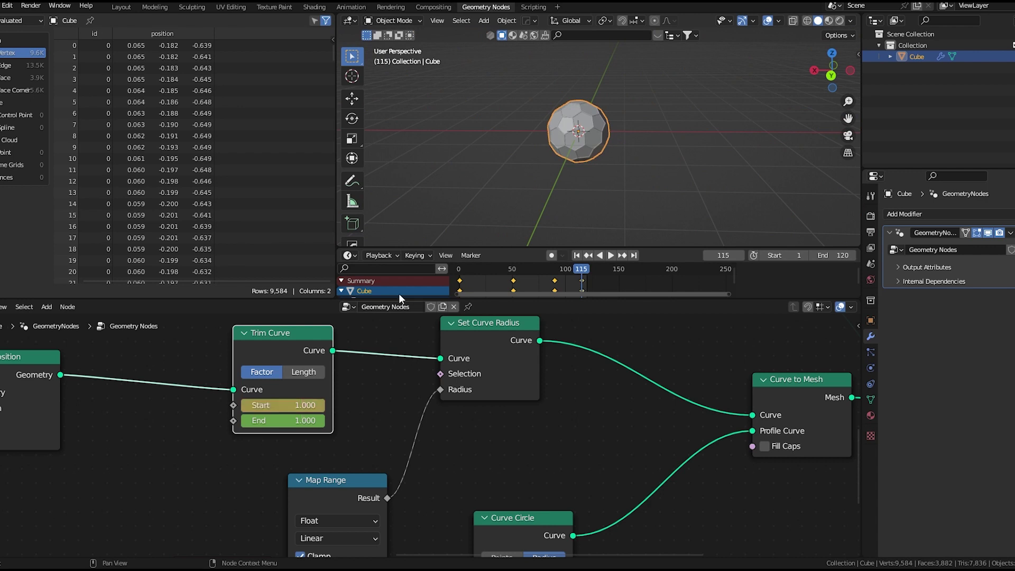
{"action": "key", "text": "space"}
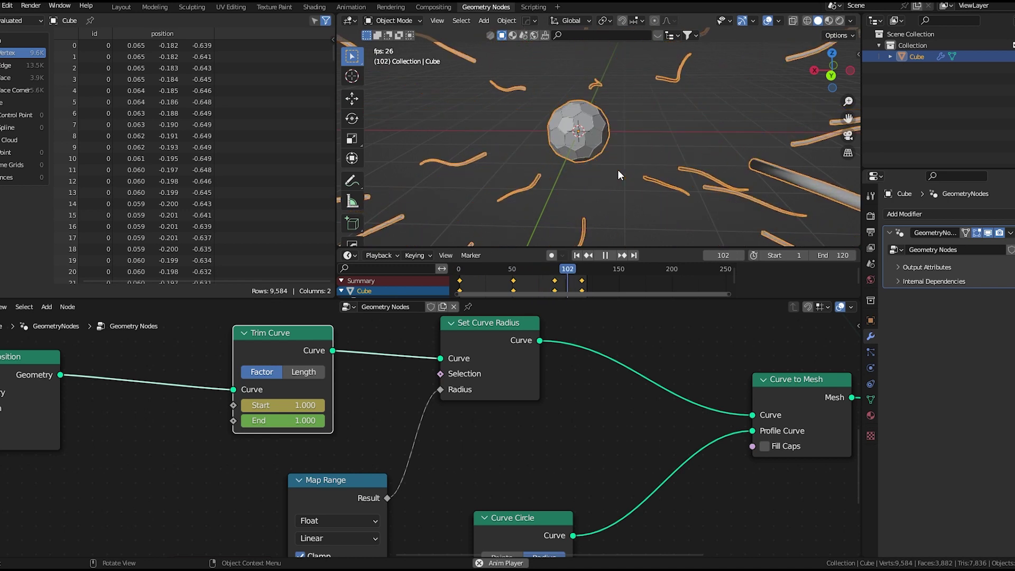
{"action": "key", "text": "space"}
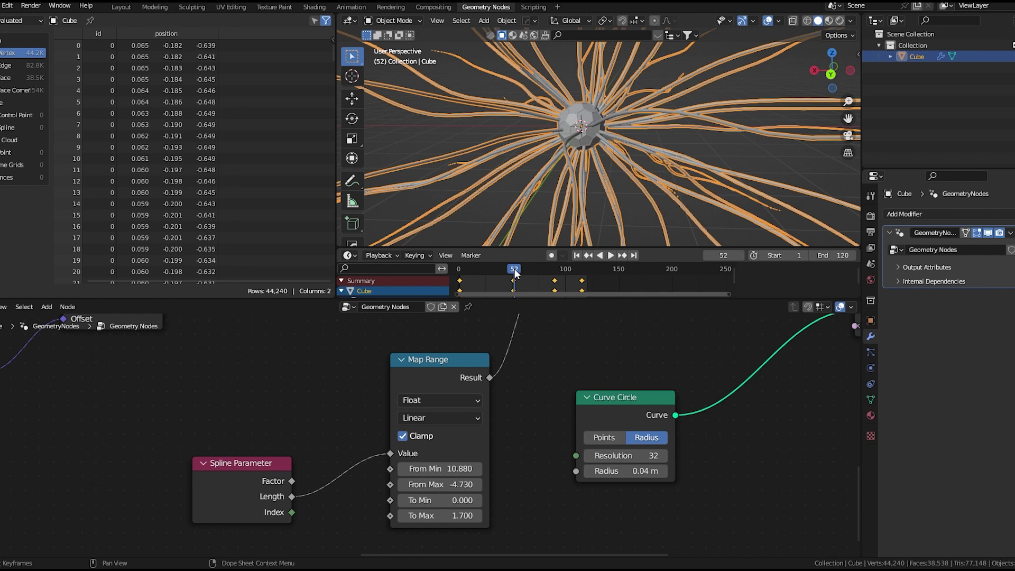
Go to frame 51 and keyframe the Map Range's From Min at 10.880
{"action": "key", "text": "Left"}
{"action": "key", "text": "Left"}
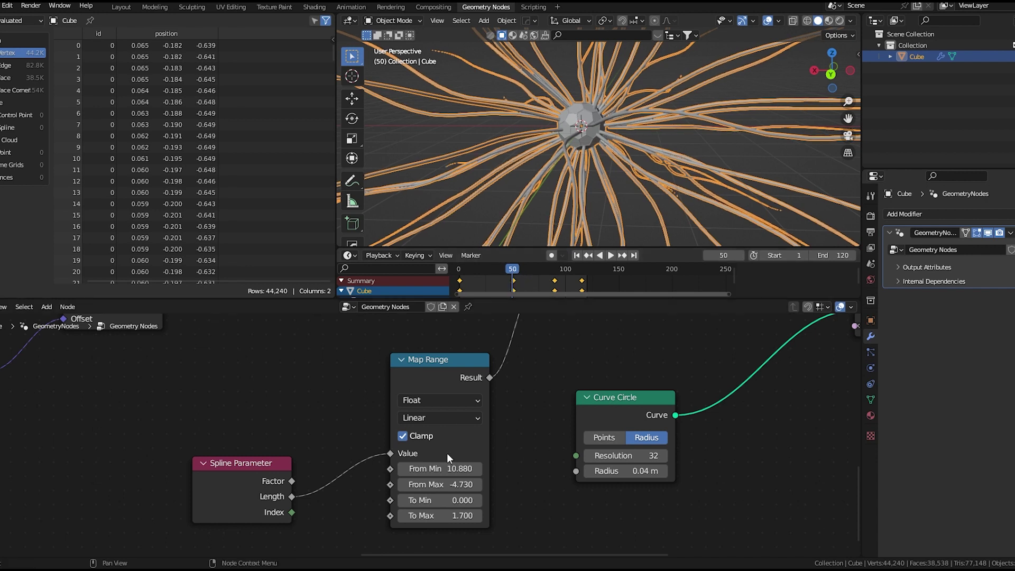
{"action": "key", "text": "Right"}
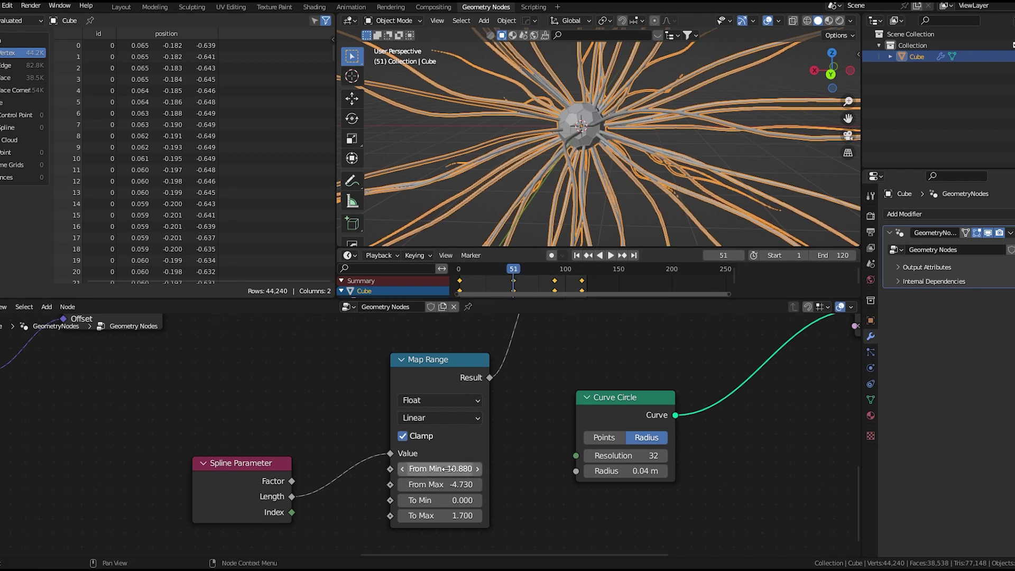
{"action": "key", "text": "i"}
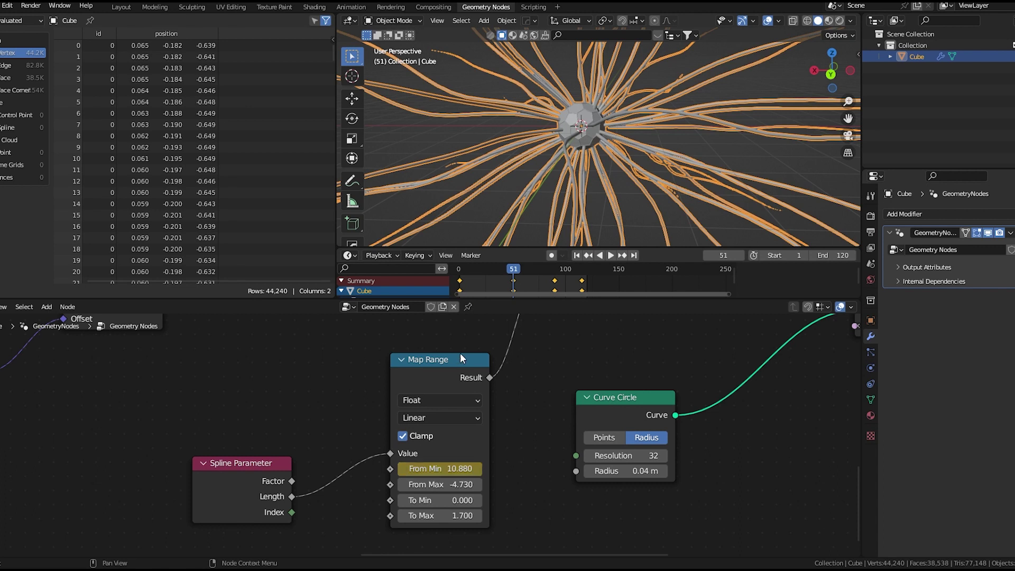
Go to frame 11 and keyframe the Map Range's From Min at 1.570 to thin the tubes
{"action": "key", "text": "shift+Left"}
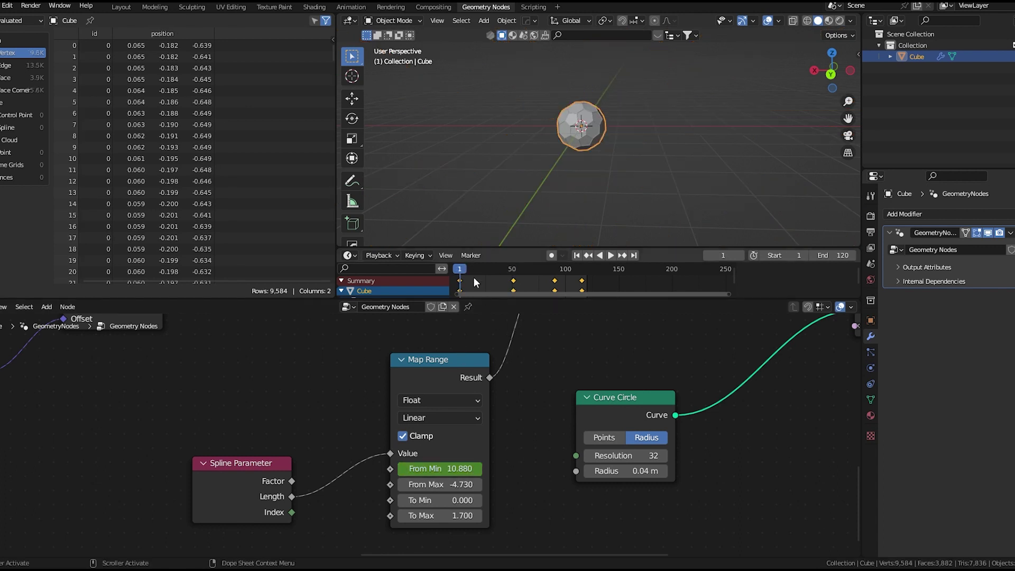
{"action": "key", "text": "space"}
{"action": "left_click_drag", "start_coordinate": [472, 271], "coordinate": [470, 270]}
{"action": "scroll", "coordinate": [547, 174], "scroll_direction": "up", "scroll_amount": 4}
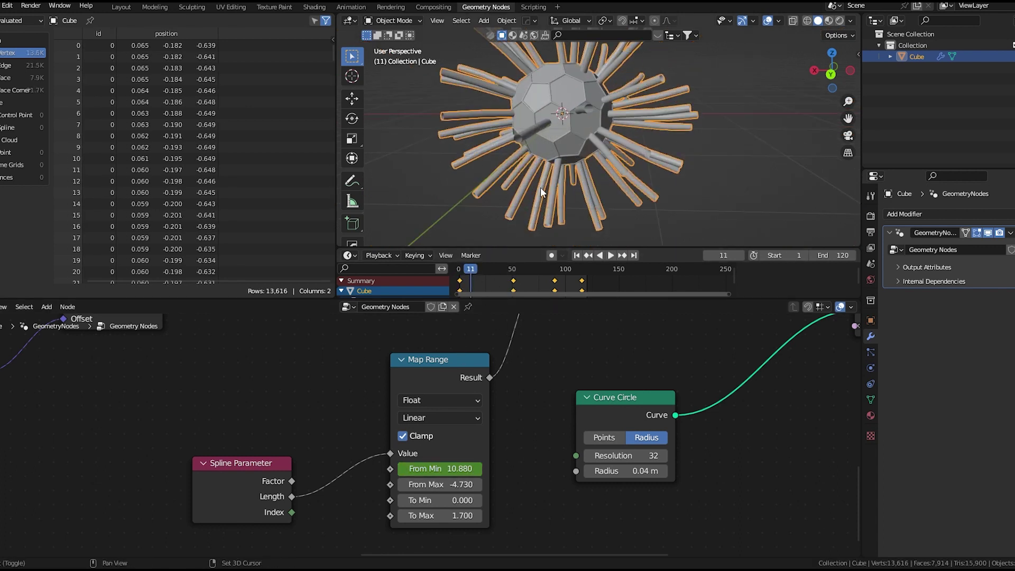
{"action": "scroll", "coordinate": [576, 186], "scroll_direction": "down", "scroll_amount": 1}
{"action": "mouse_move", "coordinate": [444, 469]}
{"action": "left_mouse_down"}
{"action": "mouse_move", "coordinate": [403, 469]}
{"action": "mouse_move", "coordinate": [450, 471]}
{"action": "left_mouse_up"}
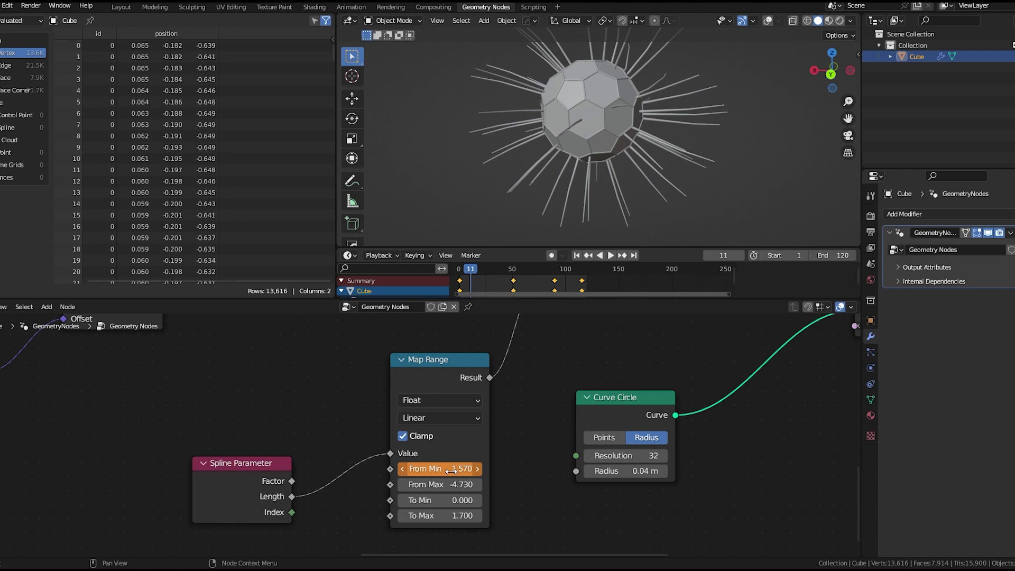
Play back and scrub through the animation from the start to examine how the tube thickness changes up to frame 98
{"action": "left_click_drag", "start_coordinate": [470, 269], "coordinate": [459, 270]}
{"action": "key", "text": "space"}
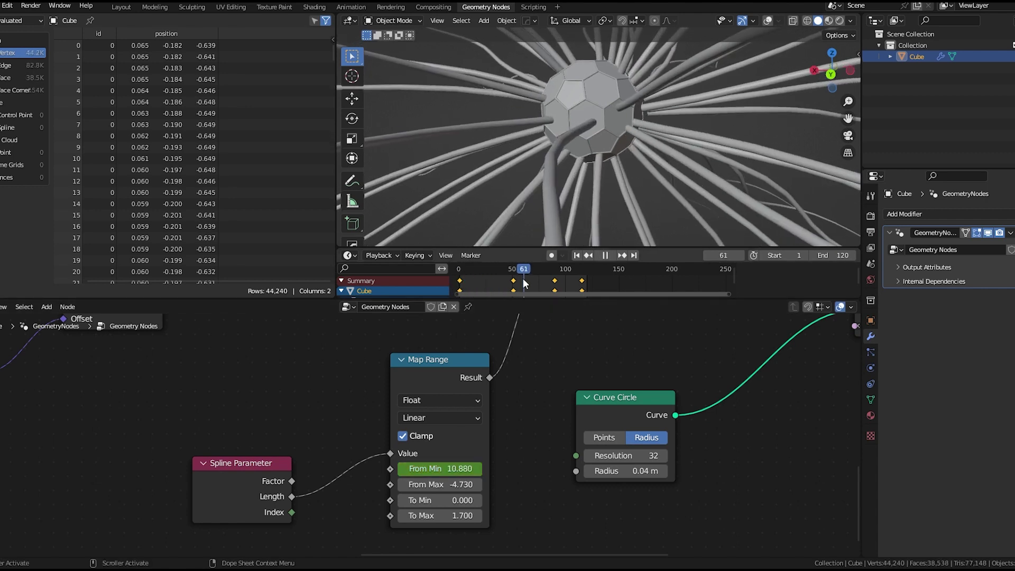
{"action": "key", "text": "space"}
{"action": "scroll", "coordinate": [673, 139], "scroll_direction": "up", "scroll_amount": 2}
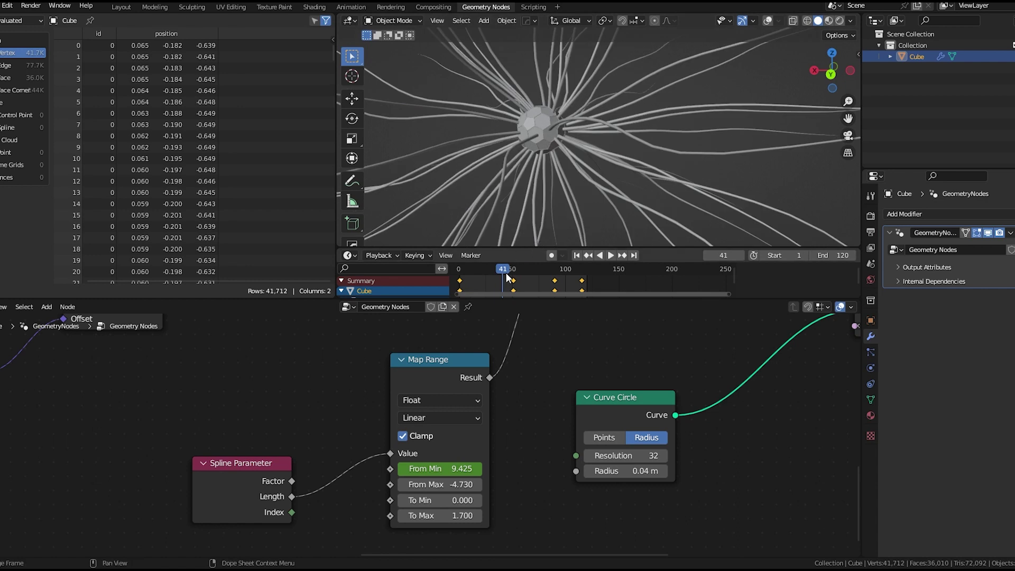
{"action": "left_click_drag", "start_coordinate": [505, 273], "coordinate": [548, 276]}
{"action": "key", "text": "space"}
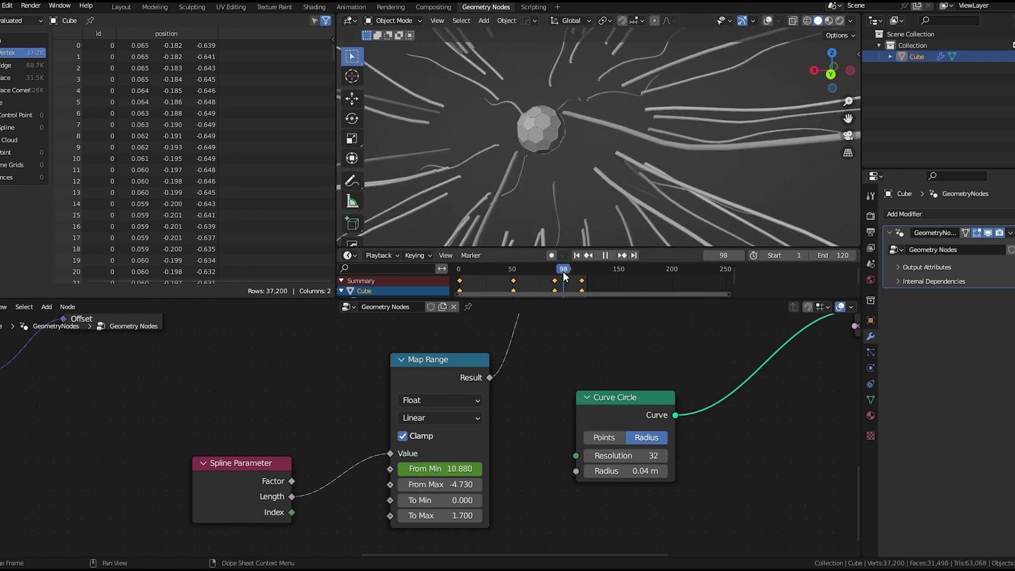
{"action": "key", "text": "space"}
Try the Map Range's To Max at -0.200 and undo the change
{"action": "left_click_drag", "start_coordinate": [444, 516], "coordinate": [418, 516]}
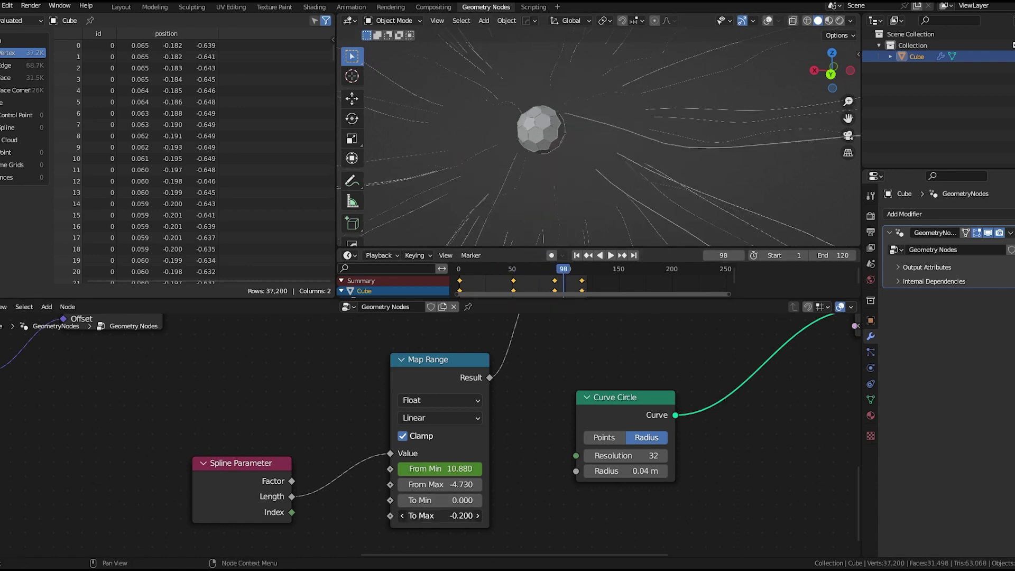
{"action": "key", "text": "ctrl+z"}
Keyframe the Map Range's From Max at -4.730 on frame 91 and again shortly before the animation's end
{"action": "left_click_drag", "start_coordinate": [565, 273], "coordinate": [558, 274]}
{"action": "key", "text": "space"}
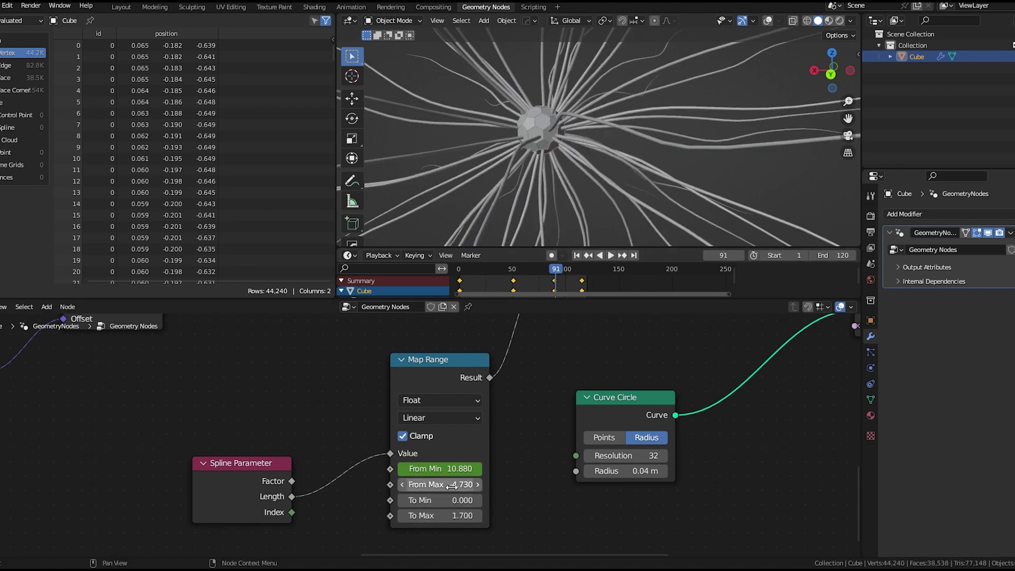
{"action": "key", "text": "i"}
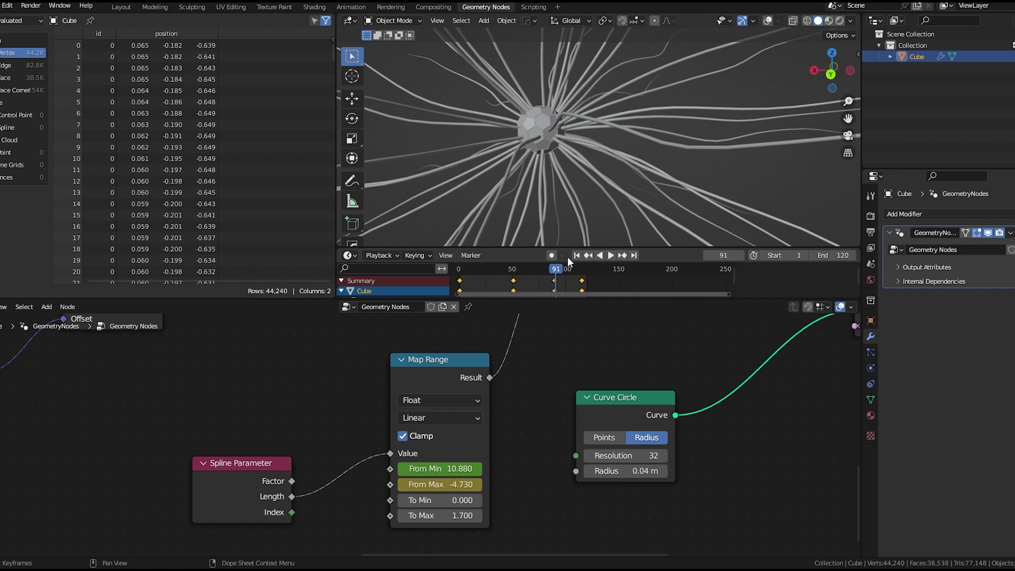
{"action": "left_click", "coordinate": [638, 254]}
{"action": "left_click_drag", "start_coordinate": [588, 271], "coordinate": [578, 271]}
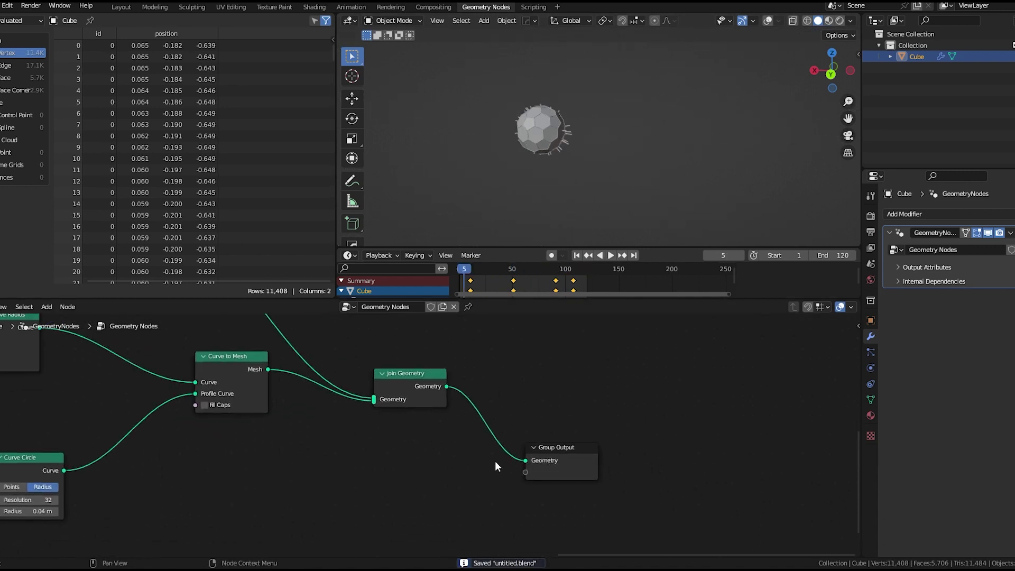
Move the Group Output node away and insert a Set Material node between Join Geometry and Group Output
{"action": "left_click_drag", "start_coordinate": [584, 459], "coordinate": [709, 458]}
{"action": "key", "text": "shift+a"}
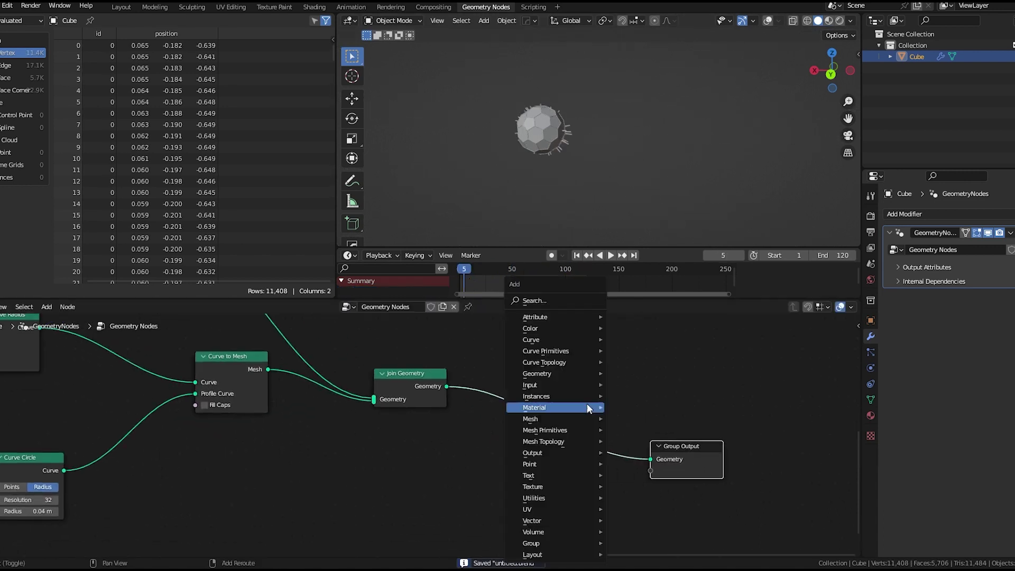
{"action": "left_click", "coordinate": [564, 300]}
{"action": "type", "text": "set"}
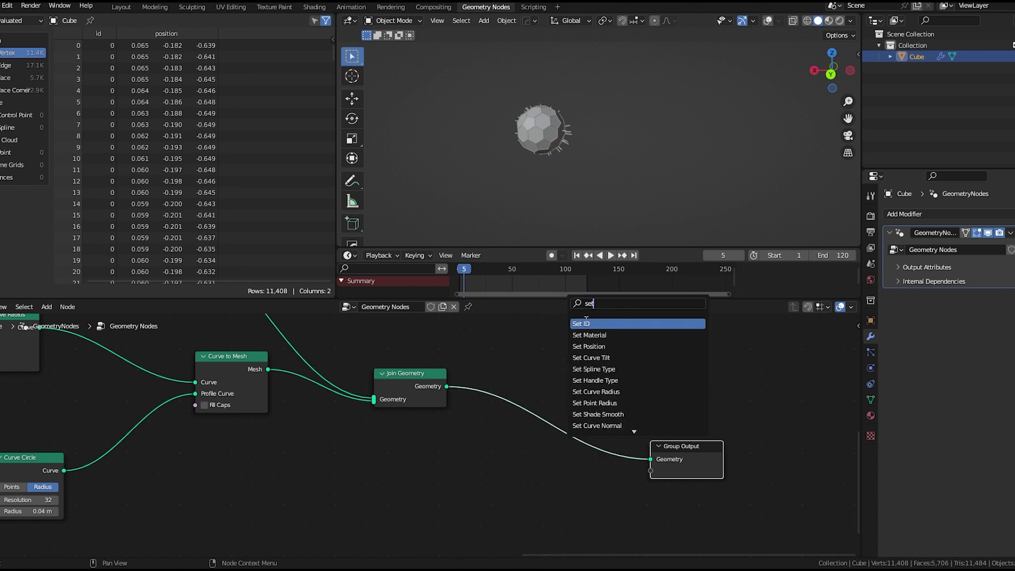
{"action": "left_click", "coordinate": [603, 340]}
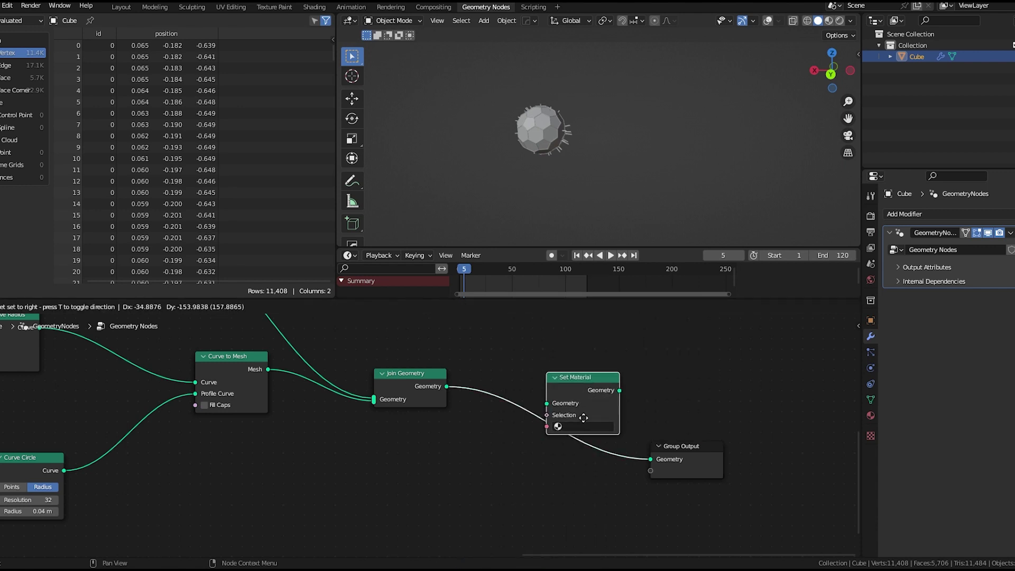
{"action": "left_click", "coordinate": [583, 419]}
{"action": "scroll", "coordinate": [583, 437], "scroll_direction": "up", "scroll_amount": 1}
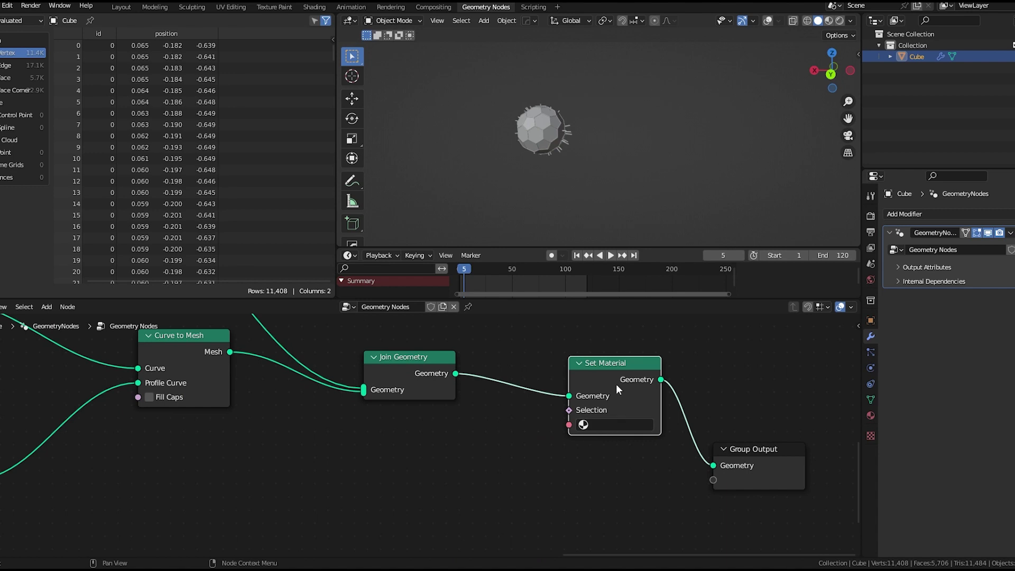
Detach the Set Material node and insert it between the tubes' Curve to Mesh node and Join Geometry
{"action": "left_click_drag", "start_coordinate": [615, 383], "coordinate": [515, 481], "text": "alt"}
{"action": "scroll", "coordinate": [529, 442], "scroll_direction": "down", "scroll_amount": 3}
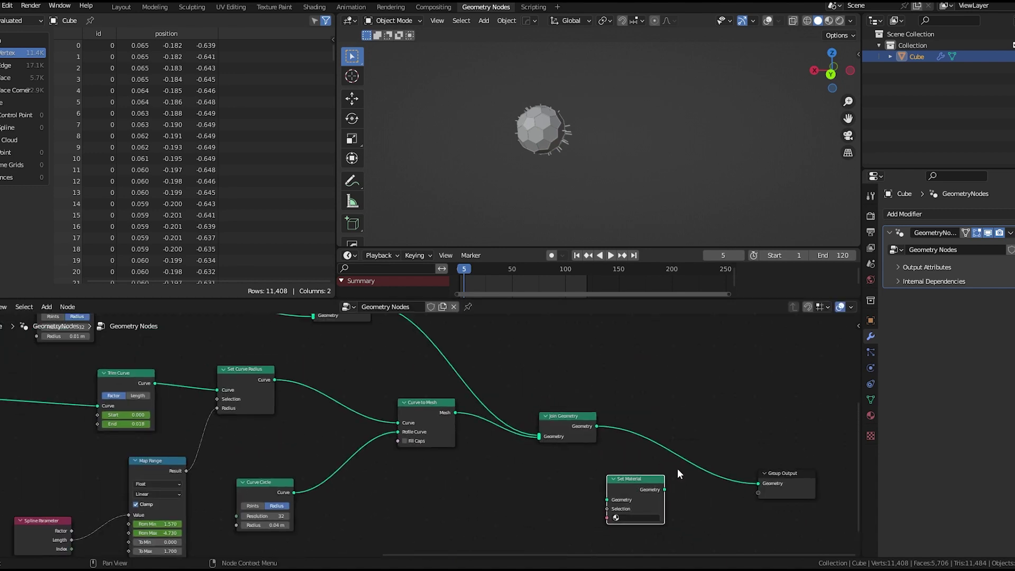
{"action": "scroll", "coordinate": [645, 459], "scroll_direction": "down", "scroll_amount": 3}
{"action": "scroll", "coordinate": [608, 456], "scroll_direction": "up", "scroll_amount": 4}
{"action": "middle_click_drag", "start_coordinate": [608, 456], "coordinate": [747, 472]}
{"action": "scroll", "coordinate": [692, 440], "scroll_direction": "up", "scroll_amount": 1}
{"action": "middle_click_drag", "start_coordinate": [691, 439], "coordinate": [693, 463]}
{"action": "left_click_drag", "start_coordinate": [797, 522], "coordinate": [658, 465]}
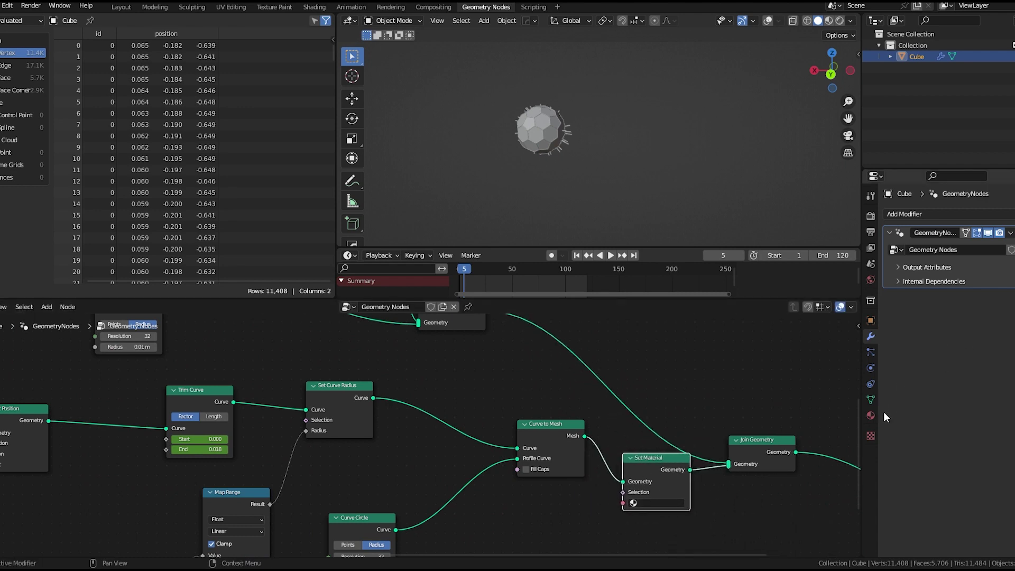
Rename the cube's existing material as curve and add two empty material slots
{"action": "left_click", "coordinate": [871, 416]}
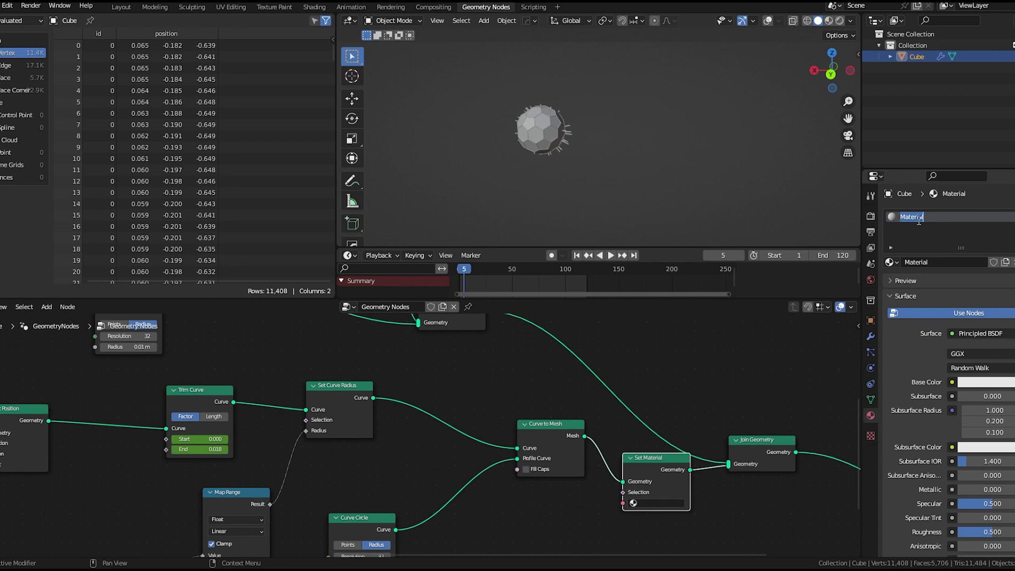
{"action": "type", "text": "curve"}
{"action": "left_click", "coordinate": [1014, 217]}
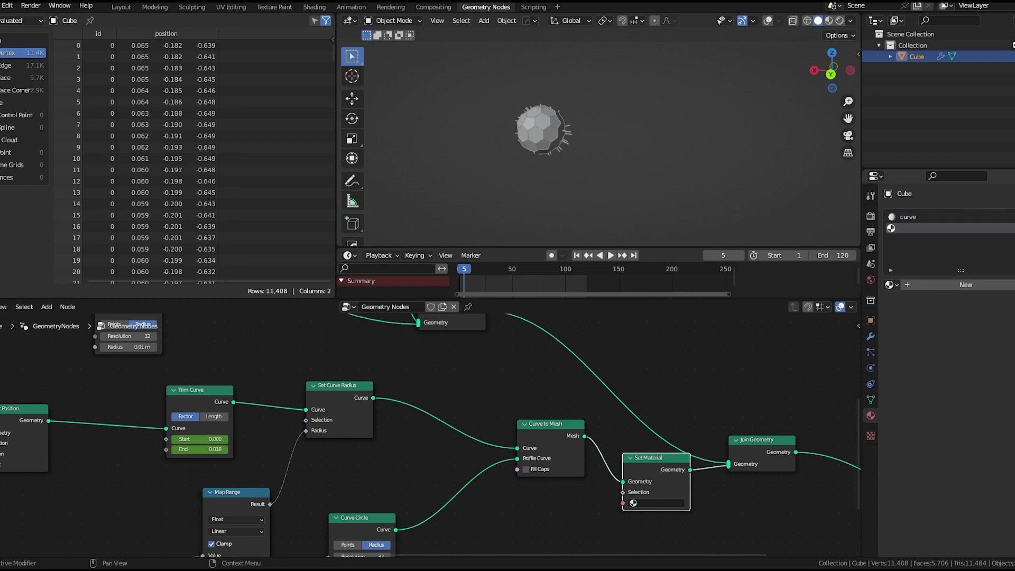
{"action": "left_click", "coordinate": [1014, 216]}
Create a new material in the second slot and name it sphere
{"action": "left_click", "coordinate": [916, 229]}
{"action": "left_click", "coordinate": [927, 289]}
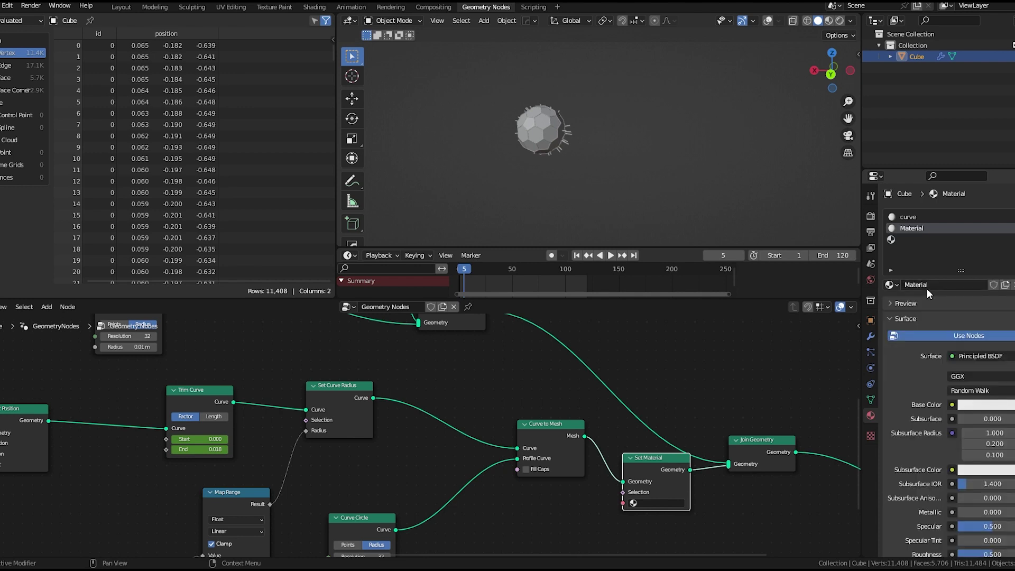
{"action": "left_click", "coordinate": [928, 285]}
{"action": "key", "text": "Return"}
Create a new material in the third slot and name it outline
{"action": "left_click", "coordinate": [904, 239]}
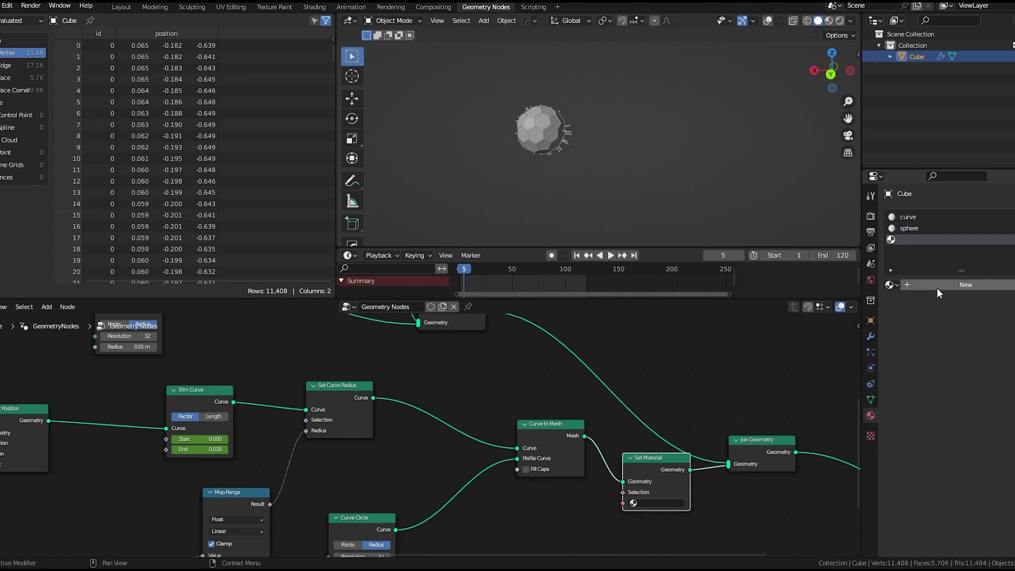
{"action": "left_click", "coordinate": [937, 286]}
{"action": "left_click", "coordinate": [937, 283]}
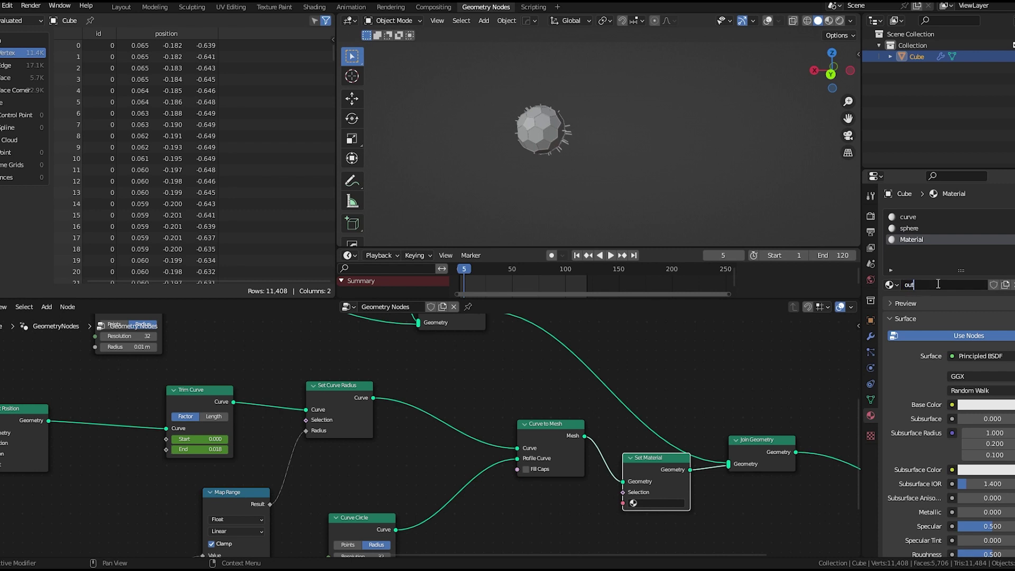
{"action": "type", "text": "outline"}
{"action": "key", "text": "Return"}
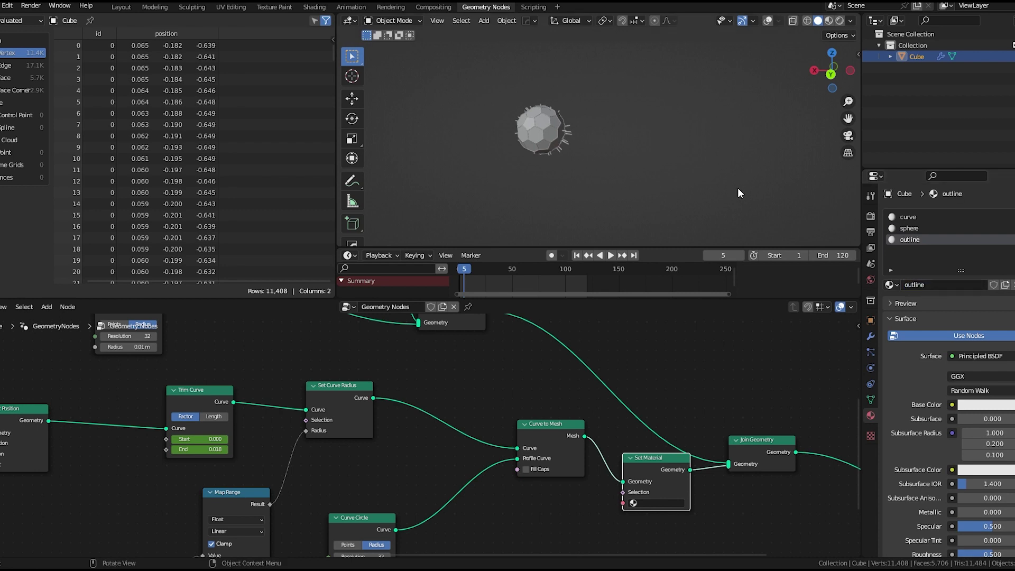
Assign the curve material in the tubes' Set Material node
{"action": "scroll", "coordinate": [738, 189], "scroll_direction": "up", "scroll_amount": 4}
{"action": "left_click", "coordinate": [651, 505]}
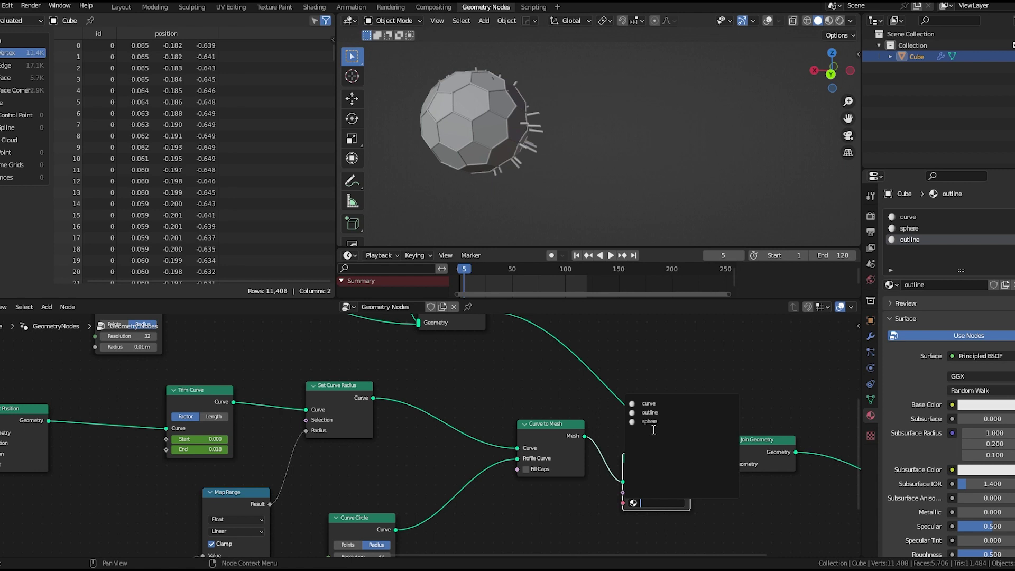
{"action": "left_click", "coordinate": [649, 403]}
Duplicate the Set Material node, insert the copy between Dual Mesh and Join Geometry, and assign it the sphere material
{"action": "scroll", "coordinate": [624, 466], "scroll_direction": "down", "scroll_amount": 2}
{"action": "middle_click_drag", "start_coordinate": [598, 457], "coordinate": [688, 483]}
{"action": "key", "text": "shift+d"}
{"action": "left_click", "coordinate": [623, 338]}
{"action": "middle_click_drag", "start_coordinate": [487, 360], "coordinate": [506, 452]}
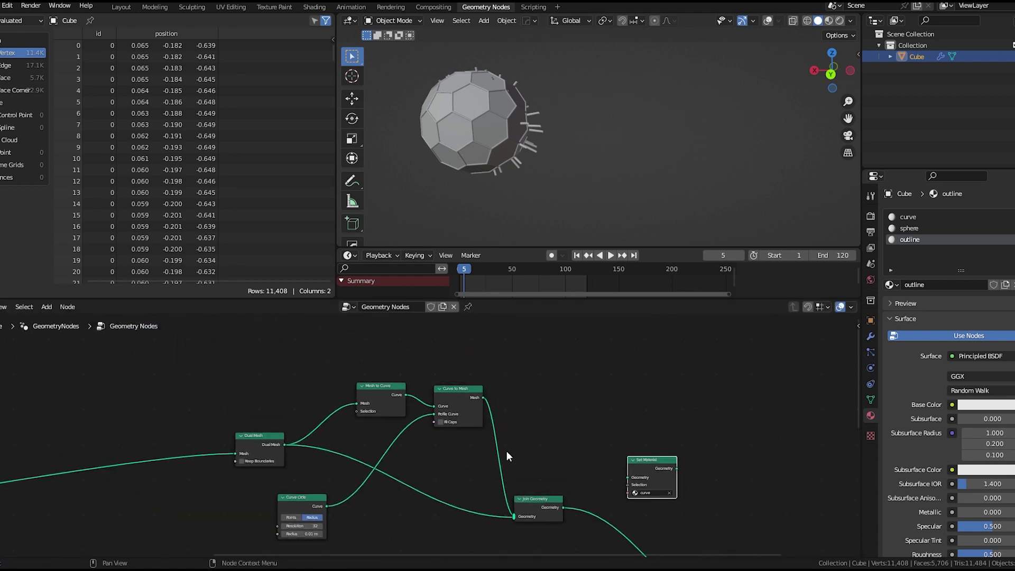
{"action": "left_click_drag", "start_coordinate": [633, 461], "coordinate": [434, 489]}
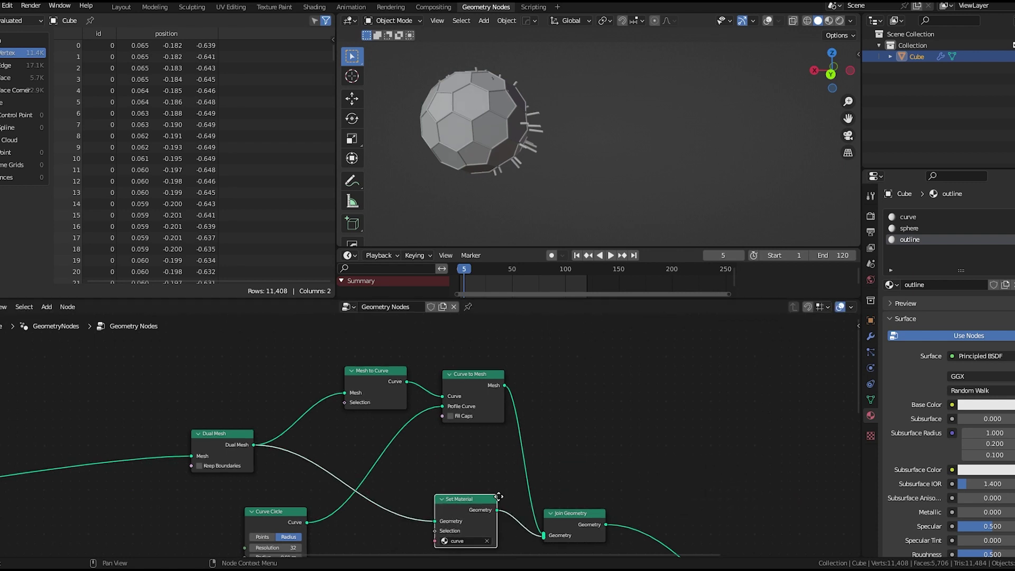
{"action": "scroll", "coordinate": [444, 507], "scroll_direction": "up", "scroll_amount": 2}
{"action": "left_click", "coordinate": [557, 495]}
{"action": "left_click", "coordinate": [563, 410]}
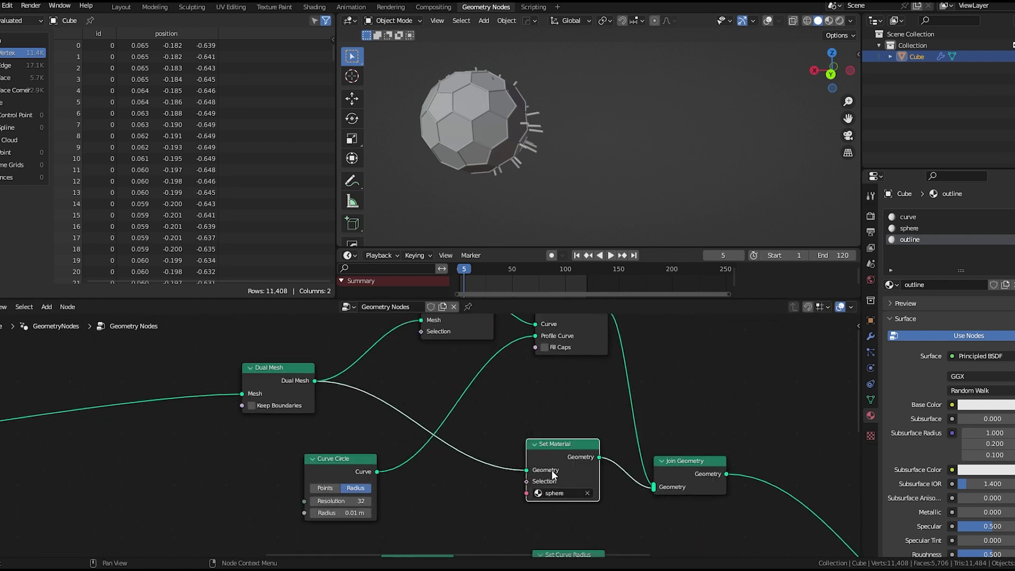
Insert another Set Material copy between the panel edges' Curve to Mesh and Join Geometry, assign the outline material, and save the file
{"action": "key", "text": "shift+d"}
{"action": "left_click", "coordinate": [683, 372]}
{"action": "scroll", "coordinate": [691, 423], "scroll_direction": "up", "scroll_amount": 2}
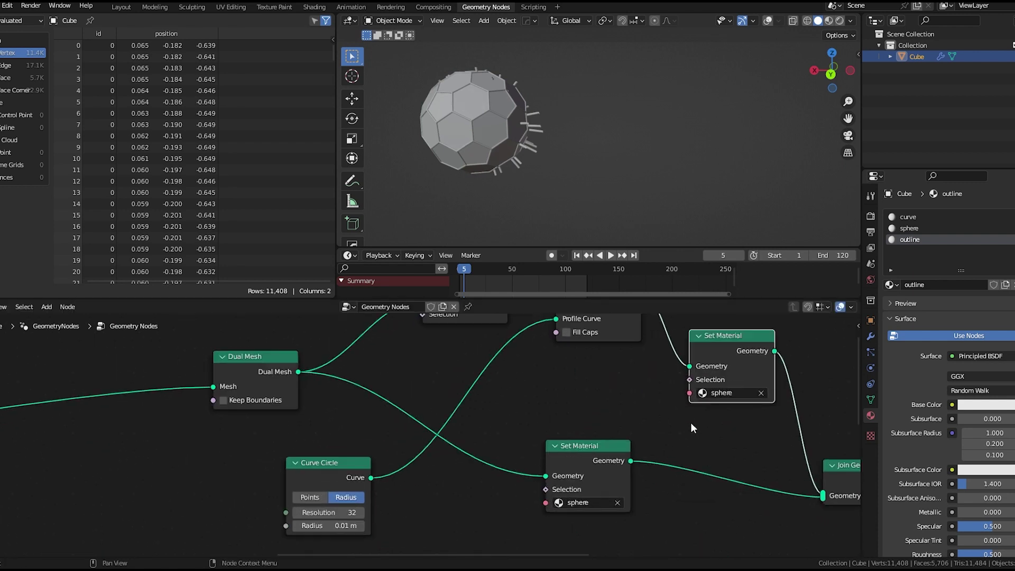
{"action": "left_click", "coordinate": [698, 401]}
{"action": "left_click", "coordinate": [697, 426]}
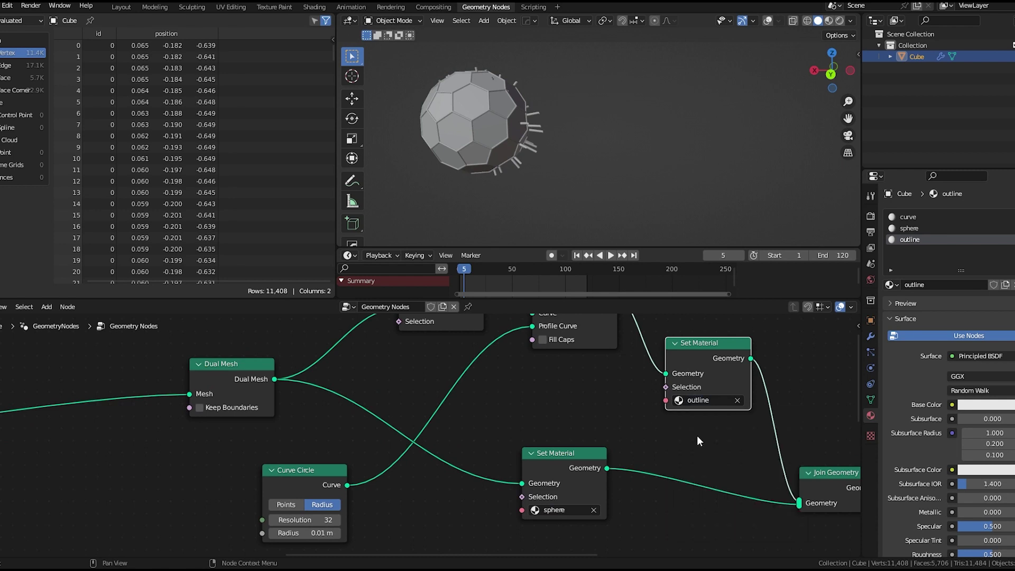
{"action": "key", "text": "ctrl+s"}
Move to frame 72 and switch to the Shading workspace with viewport overlays enabled
{"action": "left_click_drag", "start_coordinate": [530, 273], "coordinate": [536, 270]}
{"action": "left_click", "coordinate": [314, 7]}
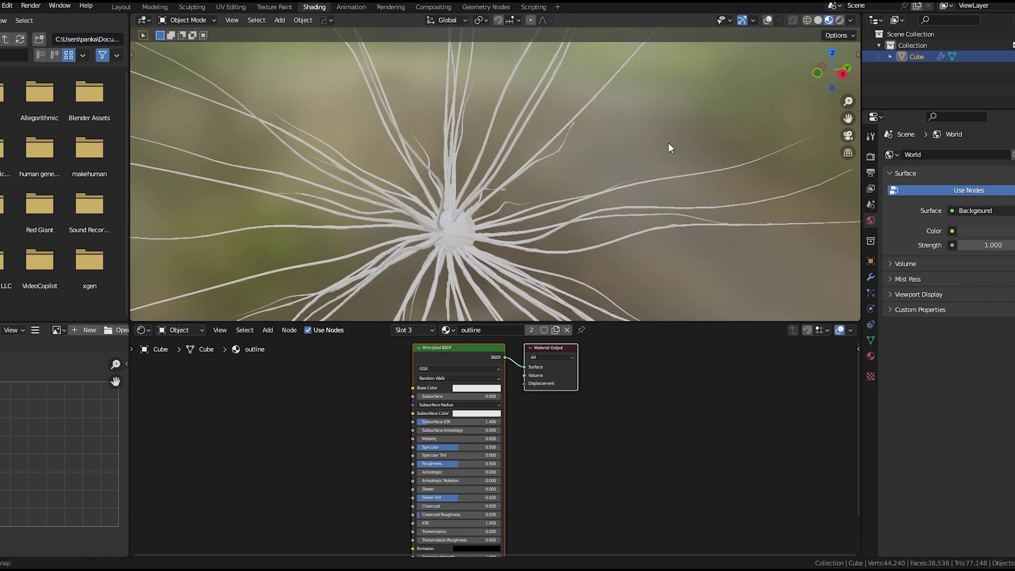
{"action": "left_click", "coordinate": [768, 20]}
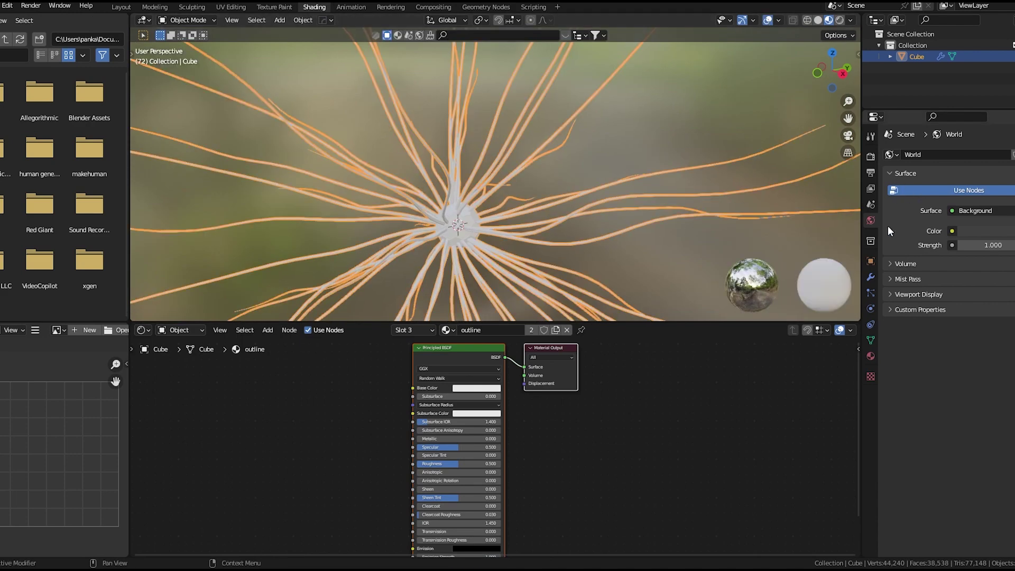
Open the curve material and set its Principled BSDF Base Color to black
{"action": "left_click", "coordinate": [871, 356]}
{"action": "middle_click_drag", "start_coordinate": [475, 490], "coordinate": [470, 550]}
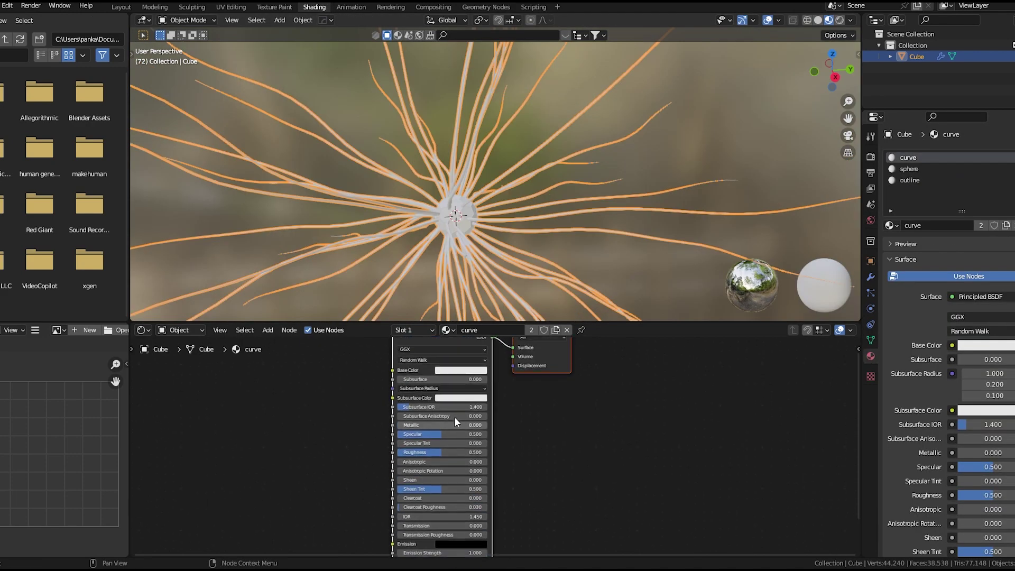
{"action": "left_click", "coordinate": [468, 371]}
{"action": "left_click_drag", "start_coordinate": [505, 288], "coordinate": [539, 286]}
Set the curve material's Emission color to white and its Emission Strength to 3
{"action": "scroll", "coordinate": [524, 495], "scroll_direction": "up", "scroll_amount": 2}
{"action": "left_click", "coordinate": [462, 445]}
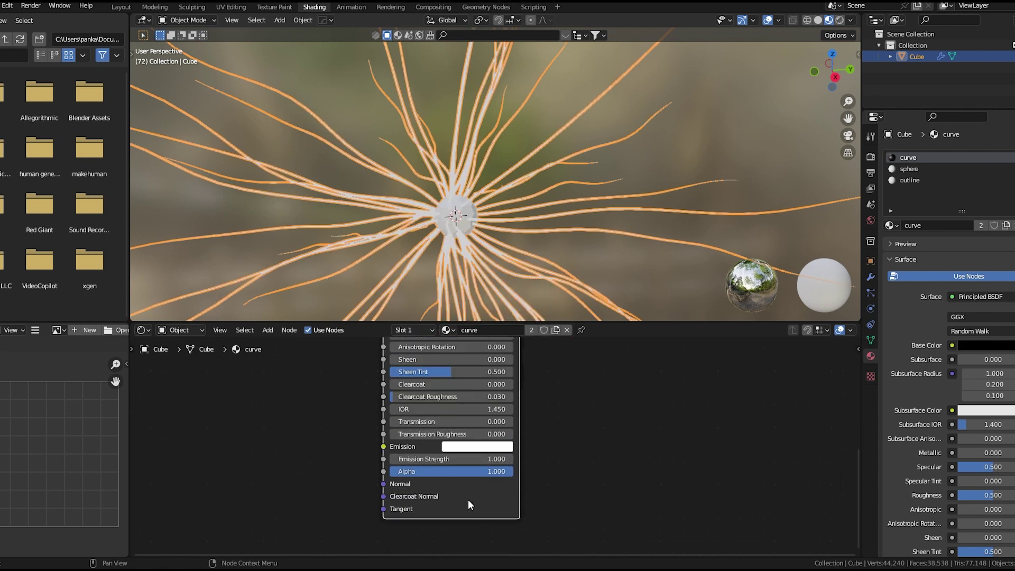
{"action": "scroll", "coordinate": [468, 499], "scroll_direction": "up", "scroll_amount": 1}
{"action": "double_click", "coordinate": [449, 460]}
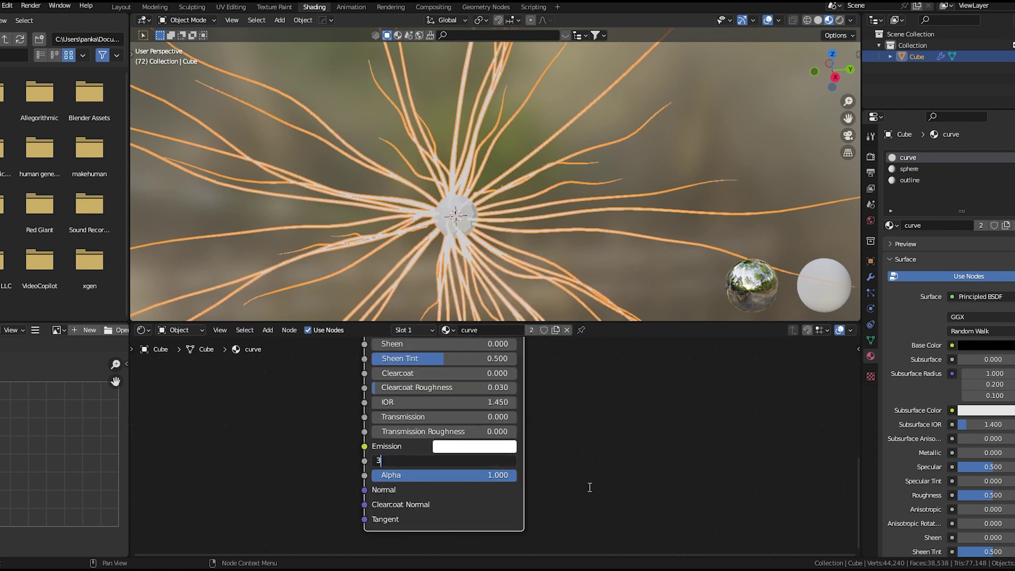
{"action": "type", "text": "3"}
{"action": "key", "text": "Return"}
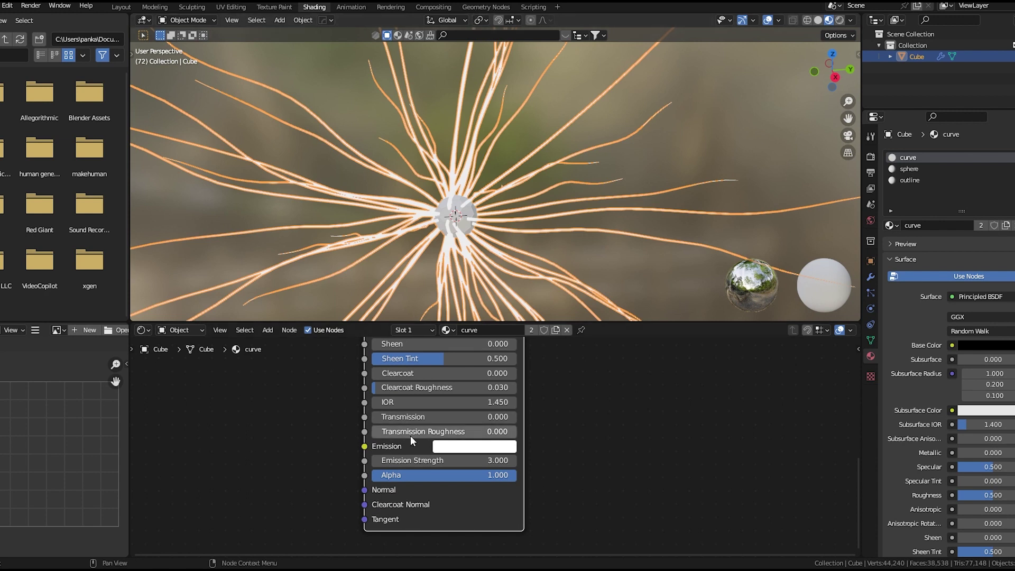
{"action": "middle_click_drag", "start_coordinate": [450, 209], "coordinate": [439, 206]}
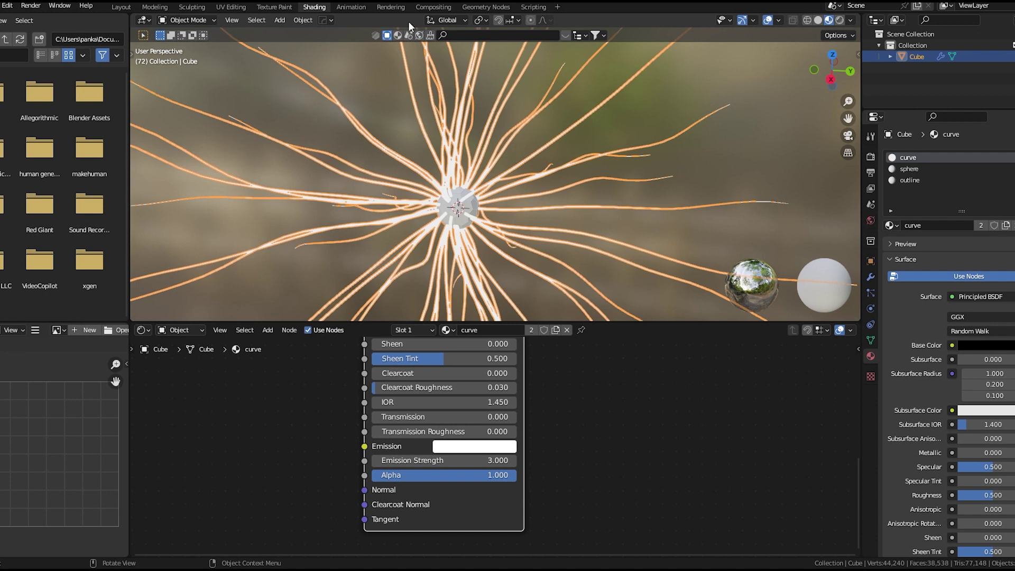
Return to the Geometry Nodes workspace and insert a Store Named Attribute node between Set Curve Radius and the tubes' Curve to Mesh
{"action": "left_click", "coordinate": [484, 7]}
{"action": "scroll", "coordinate": [436, 462], "scroll_direction": "down", "scroll_amount": 3}
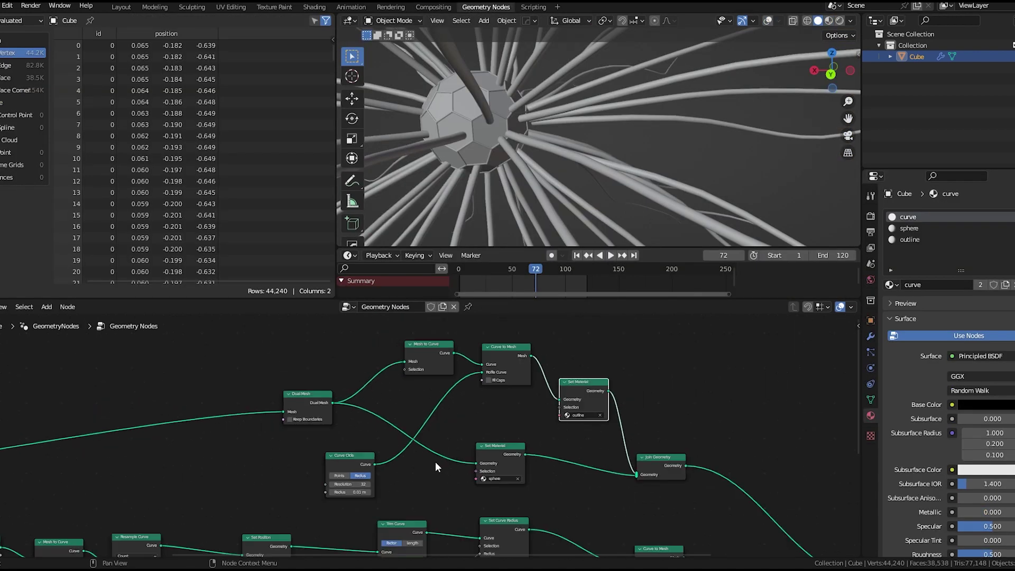
{"action": "scroll", "coordinate": [447, 462], "scroll_direction": "up", "scroll_amount": 4}
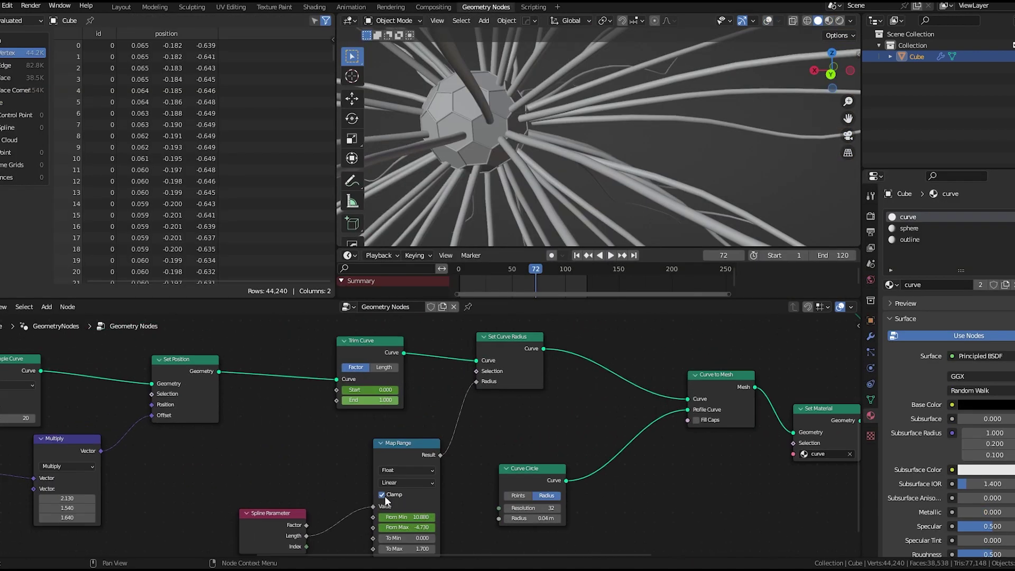
{"action": "middle_click_drag", "start_coordinate": [607, 344], "coordinate": [484, 389]}
{"action": "scroll", "coordinate": [485, 388], "scroll_direction": "up", "scroll_amount": 1}
{"action": "key", "text": "shift+a"}
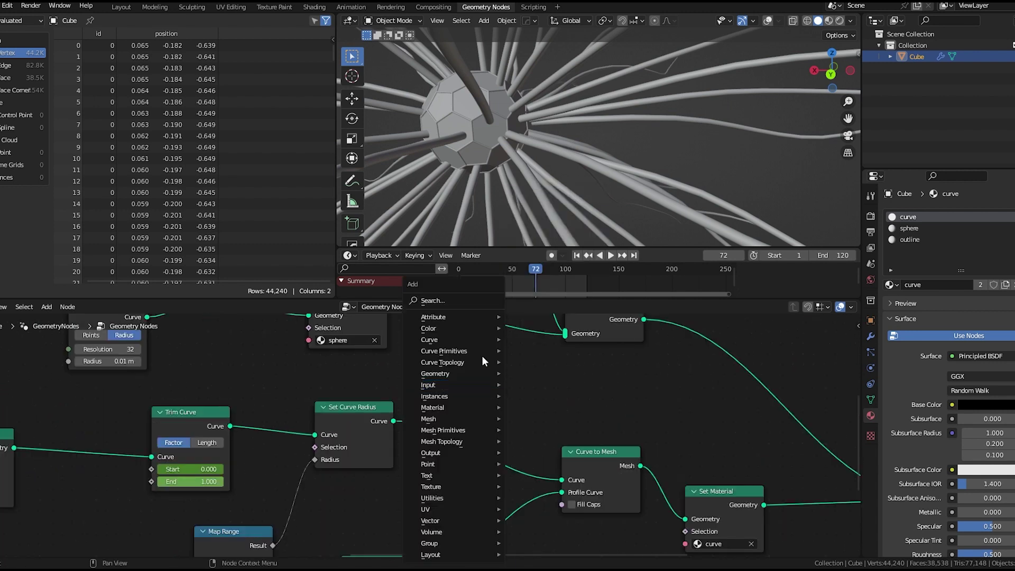
{"action": "left_click", "coordinate": [481, 304]}
{"action": "type", "text": "stor"}
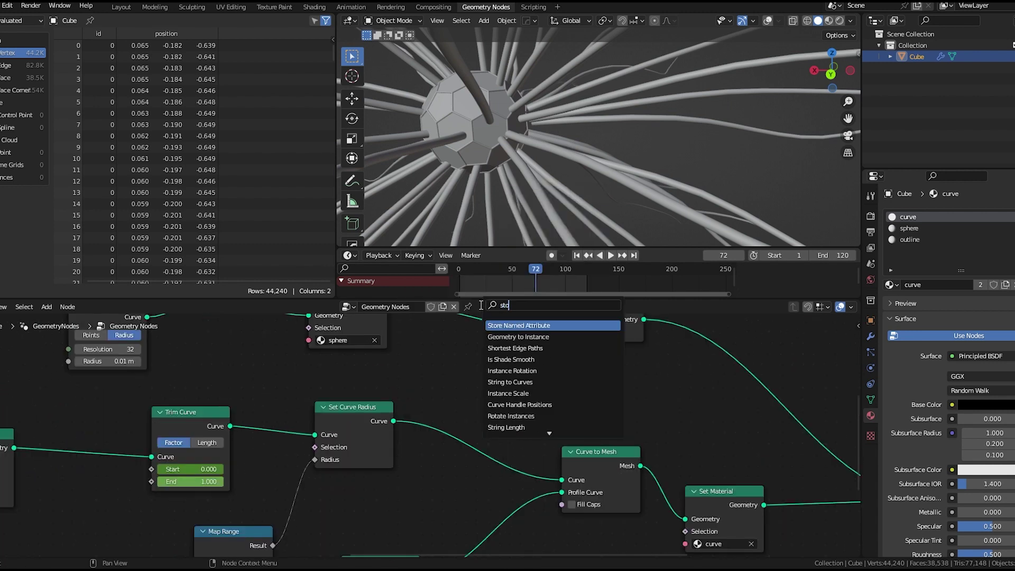
{"action": "left_click", "coordinate": [515, 326]}
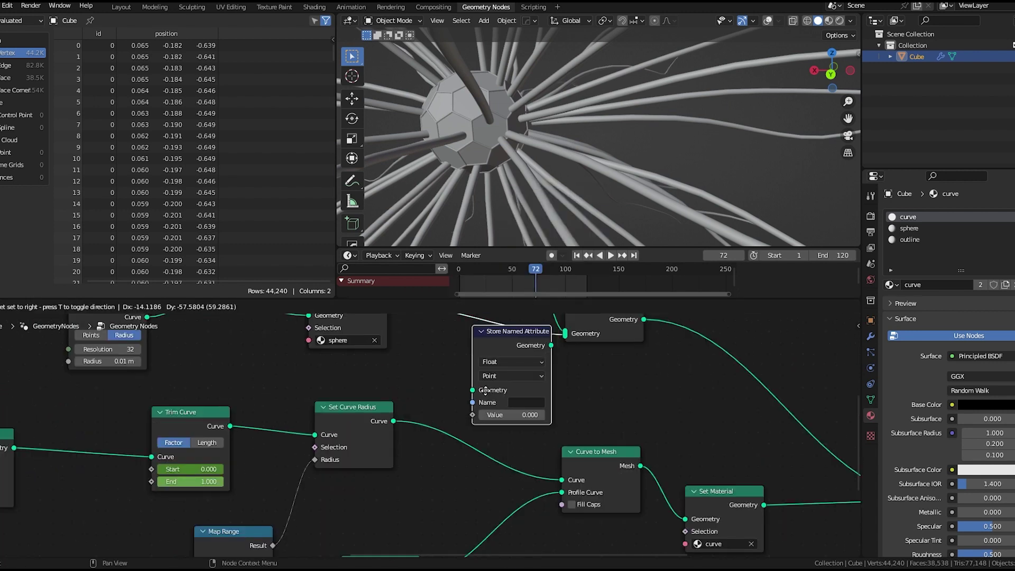
{"action": "left_click", "coordinate": [475, 420]}
Connect Spline Parameter's Length to the Store Named Attribute's Value, name the attribute gradient, and save the file
{"action": "middle_click_drag", "start_coordinate": [249, 507], "coordinate": [251, 403]}
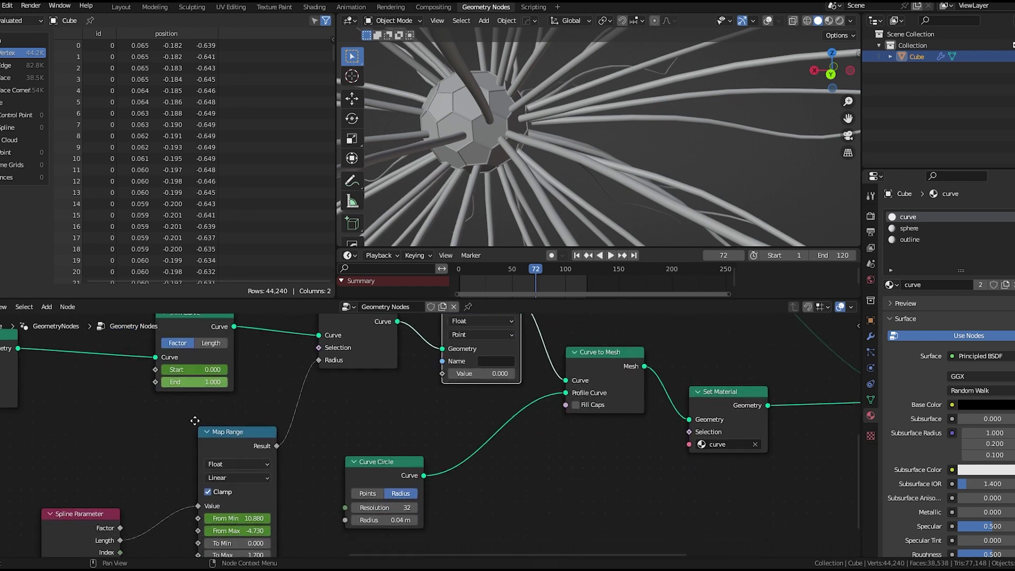
{"action": "left_click_drag", "start_coordinate": [118, 535], "coordinate": [440, 369]}
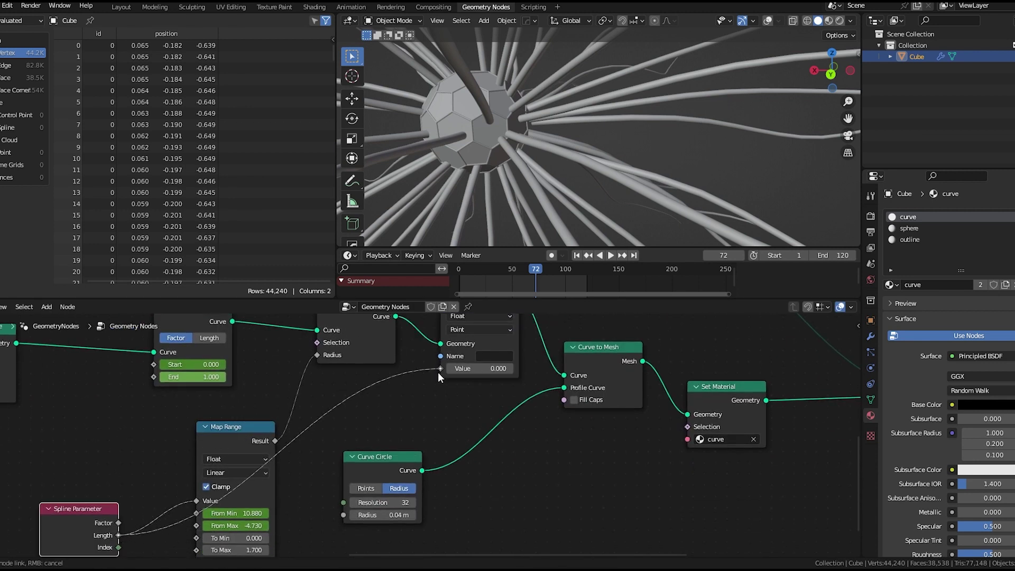
{"action": "left_click", "coordinate": [492, 358]}
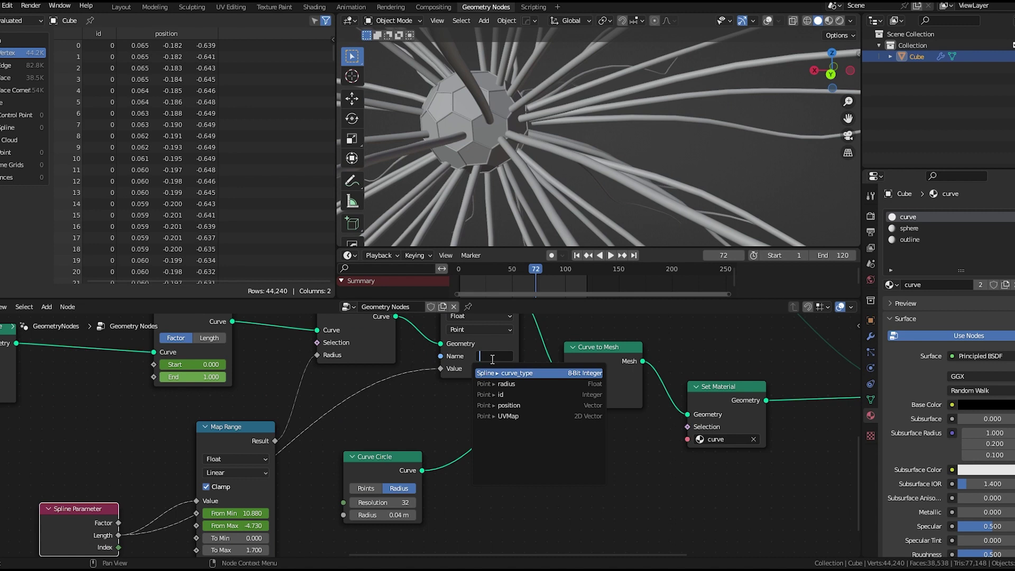
{"action": "type", "text": "gradient"}
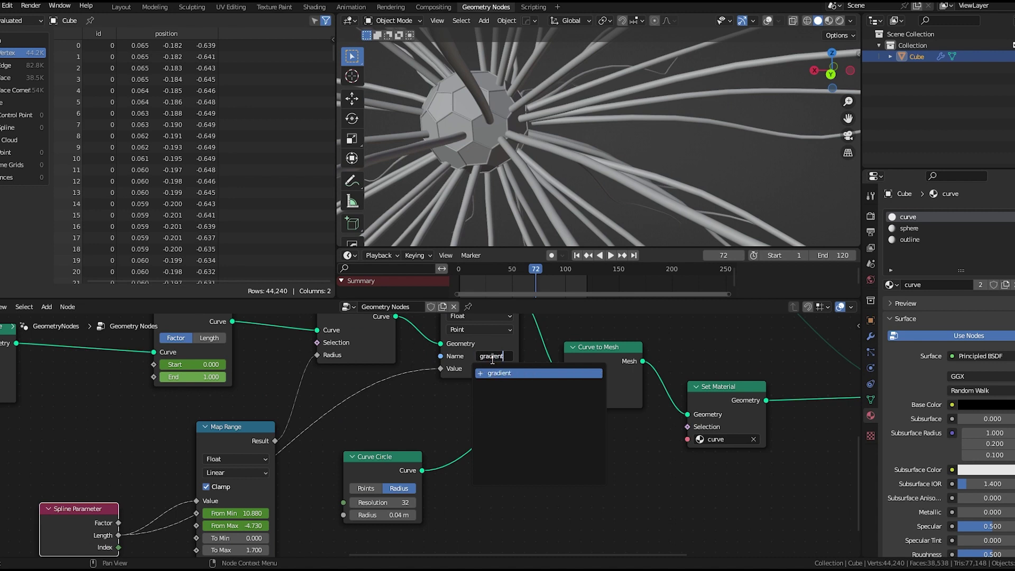
{"action": "key", "text": "Return"}
{"action": "scroll", "coordinate": [500, 413], "scroll_direction": "down", "scroll_amount": 1}
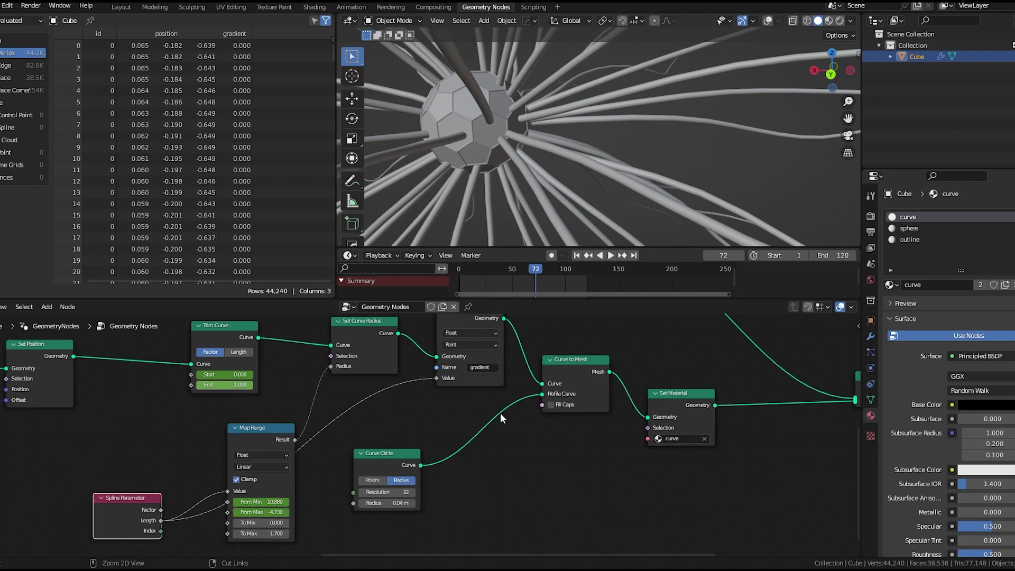
{"action": "key", "text": "ctrl+s"}
In the Shading workspace, add an Attribute node to the curve material and set its name to gradient
{"action": "left_click", "coordinate": [312, 6]}
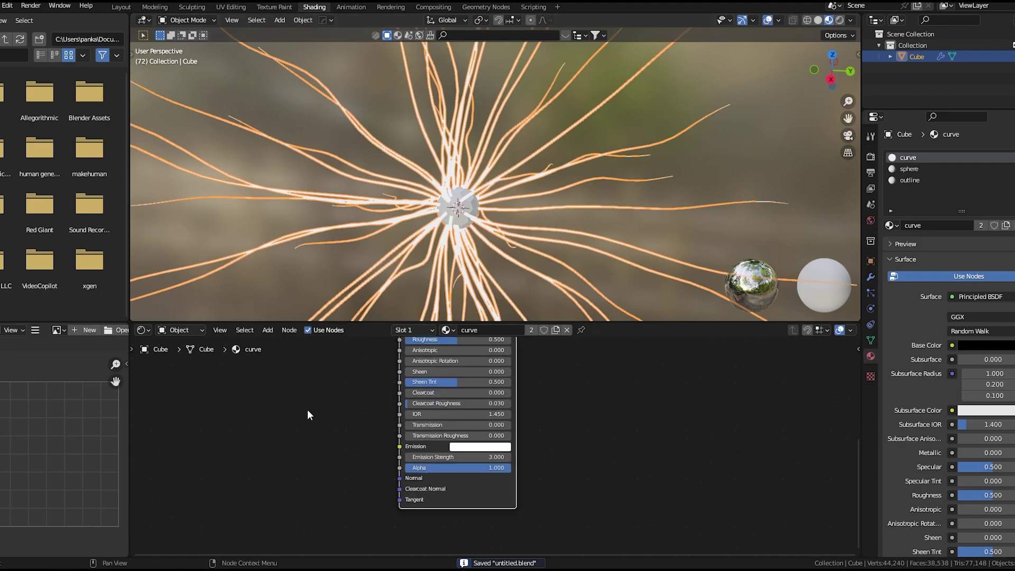
{"action": "middle_click_drag", "start_coordinate": [306, 409], "coordinate": [416, 435]}
{"action": "key", "text": "shift+a"}
{"action": "type", "text": "att"}
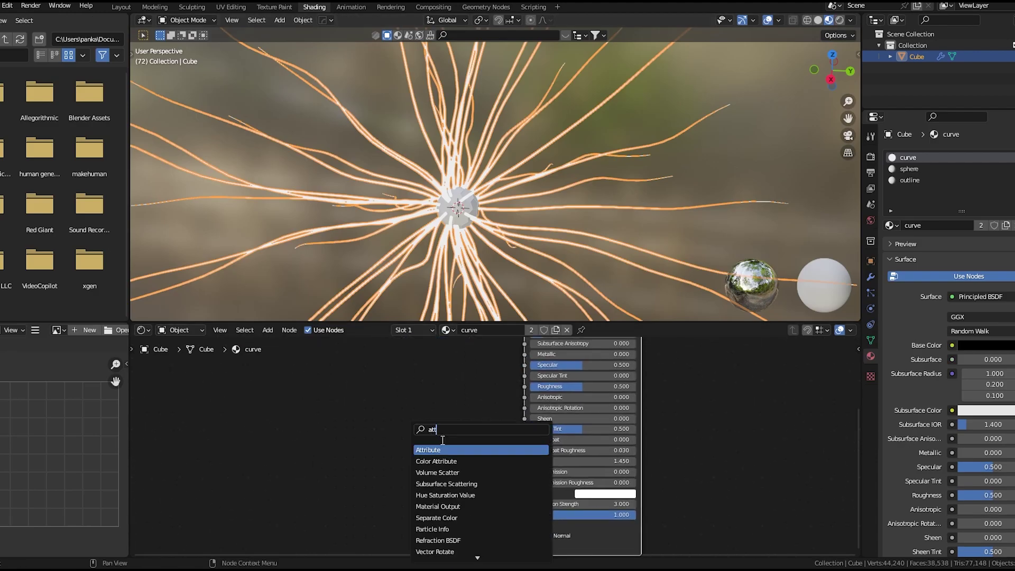
{"action": "key", "text": "Return"}
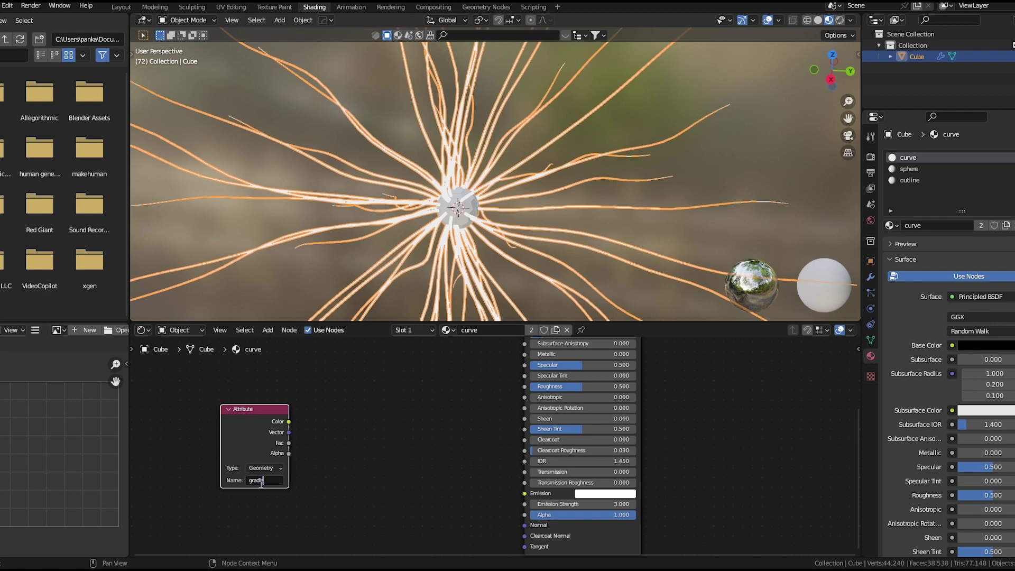
{"action": "left_click", "coordinate": [266, 480]}
{"action": "type", "text": "gradient"}
{"action": "key", "text": "Return"}
Preview the Attribute node's Color on the material's surface and insert a ColorRamp node into that link
{"action": "left_click", "coordinate": [244, 421], "text": "ctrl+shift"}
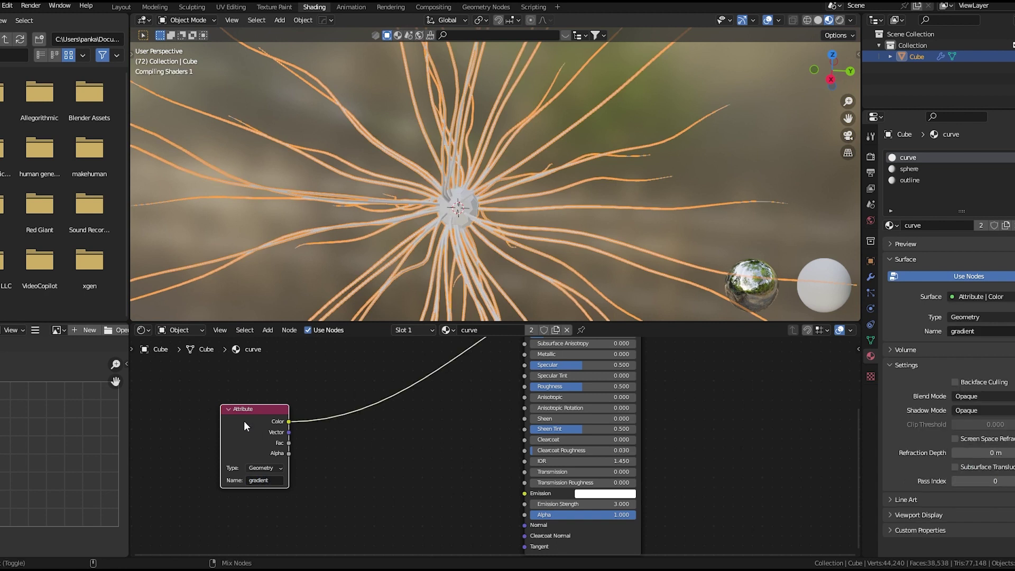
{"action": "key", "text": "shift+a"}
{"action": "type", "text": "col"}
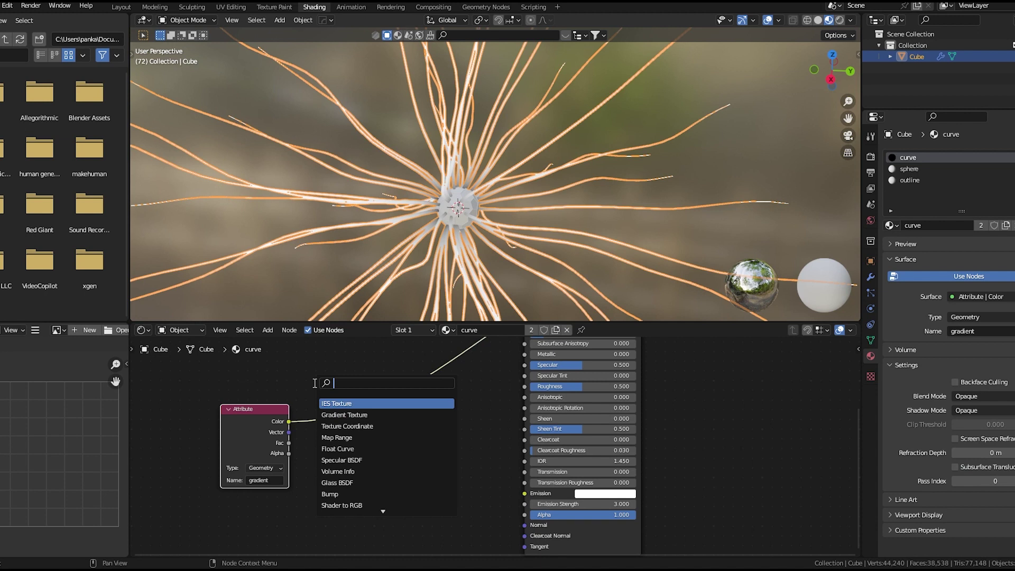
{"action": "key", "text": "Return"}
{"action": "left_click", "coordinate": [322, 442]}
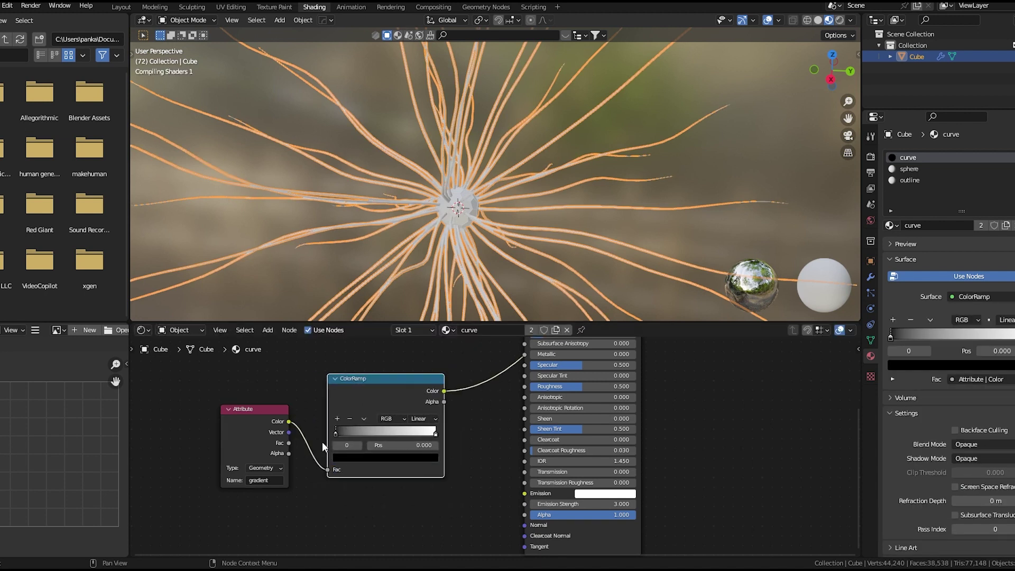
Rearrange the ColorRamp so the white stop sits at the start and the black one near position 0.991, and hide the viewport overlays
{"action": "mouse_move", "coordinate": [422, 448]}
{"action": "left_mouse_down"}
{"action": "mouse_move", "coordinate": [449, 456]}
{"action": "mouse_move", "coordinate": [413, 461]}
{"action": "mouse_move", "coordinate": [360, 435]}
{"action": "mouse_move", "coordinate": [310, 456]}
{"action": "left_mouse_up"}
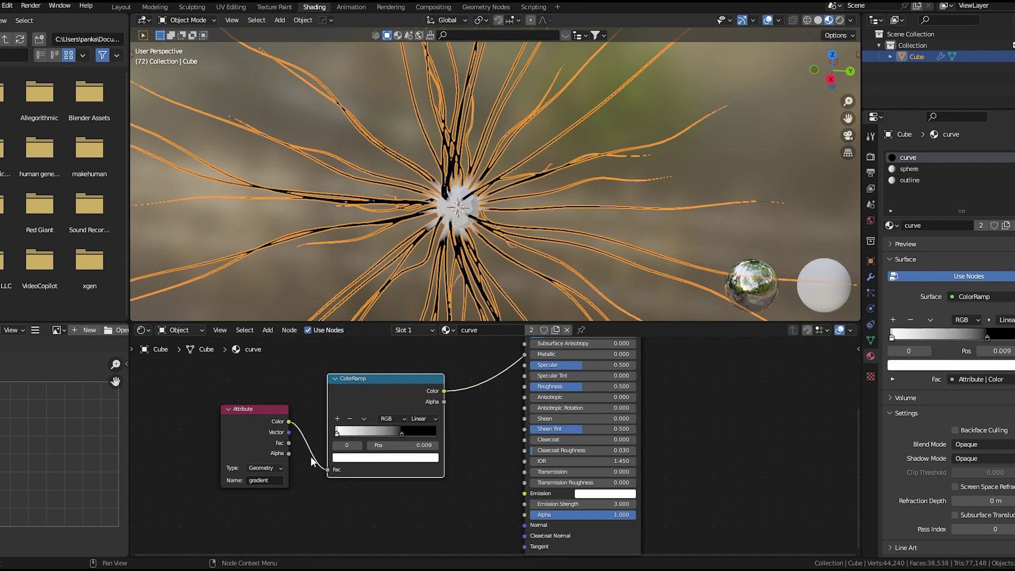
{"action": "left_click_drag", "start_coordinate": [403, 433], "coordinate": [459, 440]}
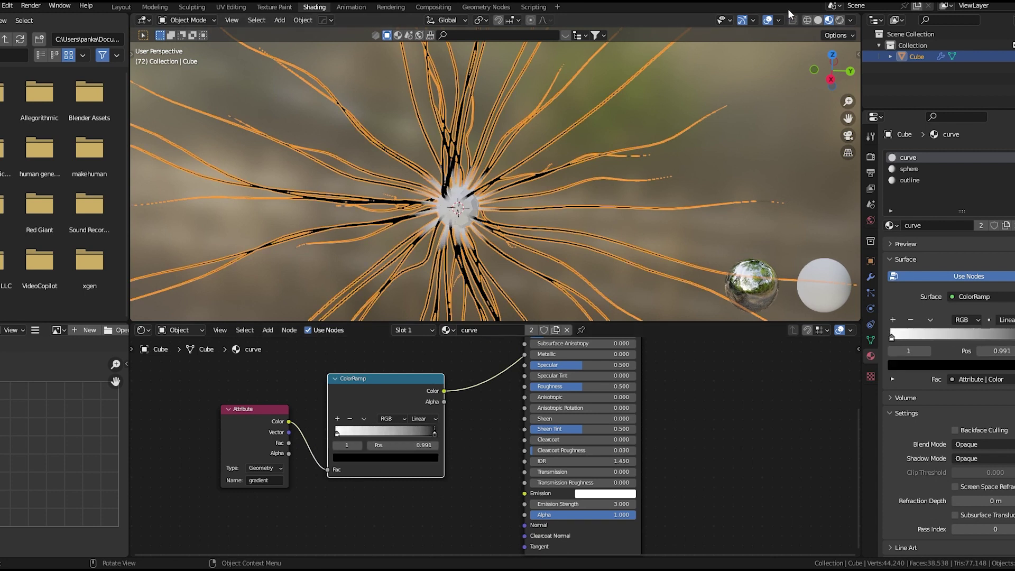
{"action": "left_click", "coordinate": [767, 20]}
Color the ColorRamp's white first stop purple and its black end stop bright pink
{"action": "scroll", "coordinate": [476, 392], "scroll_direction": "up", "scroll_amount": 3}
{"action": "left_click", "coordinate": [355, 432]}
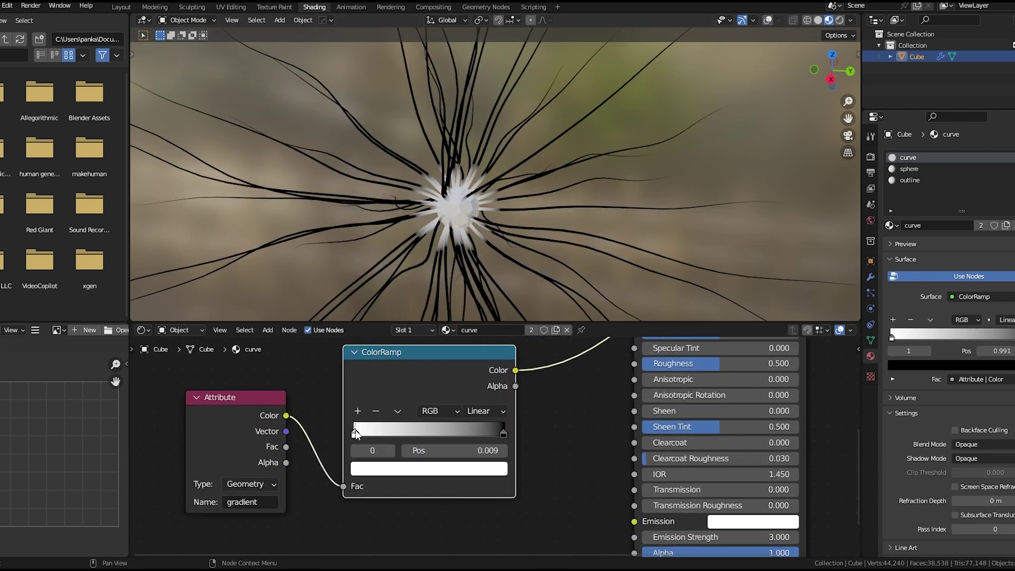
{"action": "left_click", "coordinate": [423, 474]}
{"action": "left_click", "coordinate": [438, 261]}
{"action": "left_click", "coordinate": [503, 433]}
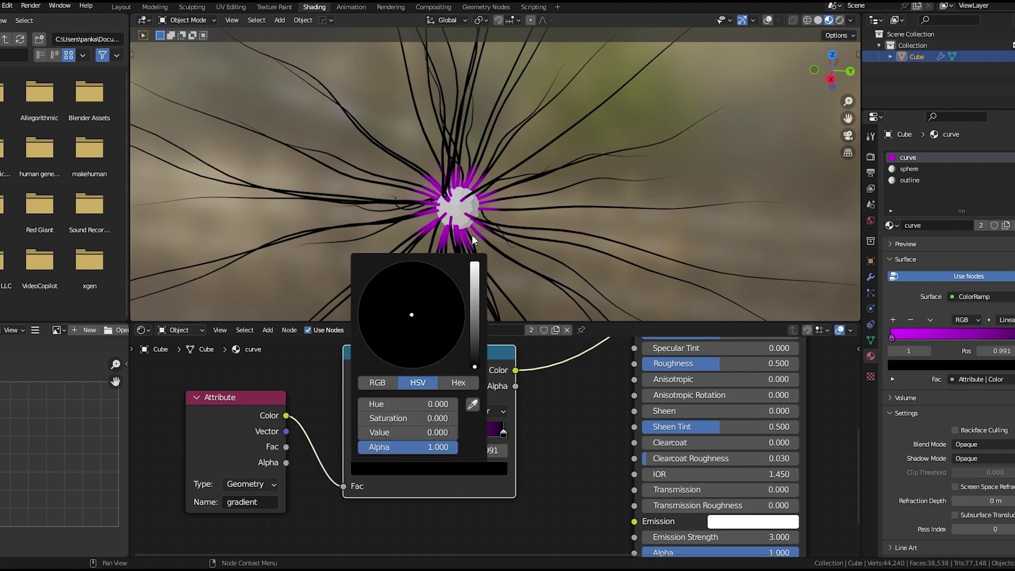
{"action": "left_click_drag", "start_coordinate": [475, 280], "coordinate": [475, 263]}
{"action": "left_click_drag", "start_coordinate": [422, 324], "coordinate": [444, 357]}
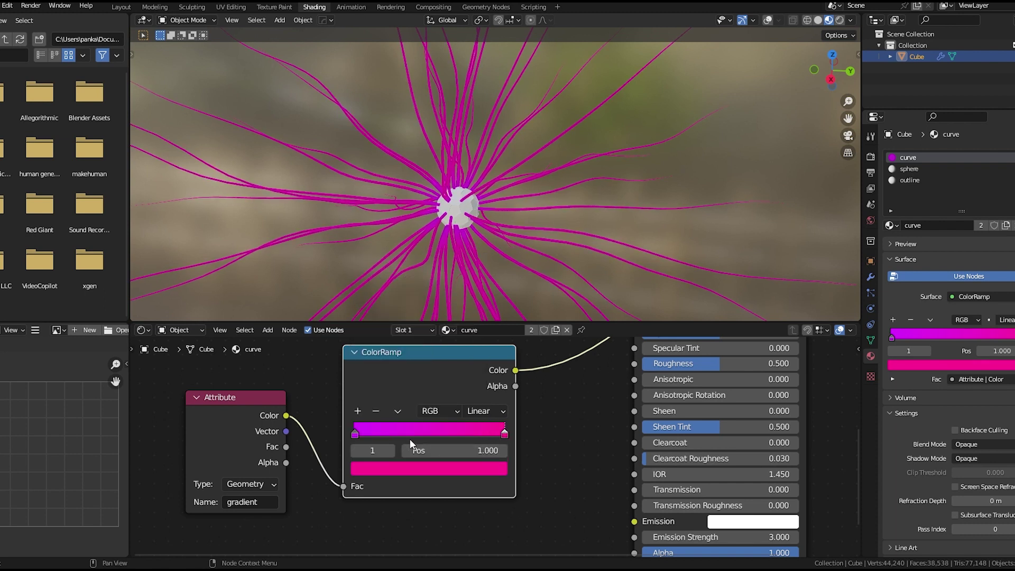
Move the ColorRamp's purple stop to about position 0.582 and set the interpolation to Ease
{"action": "left_click_drag", "start_coordinate": [350, 433], "coordinate": [404, 434]}
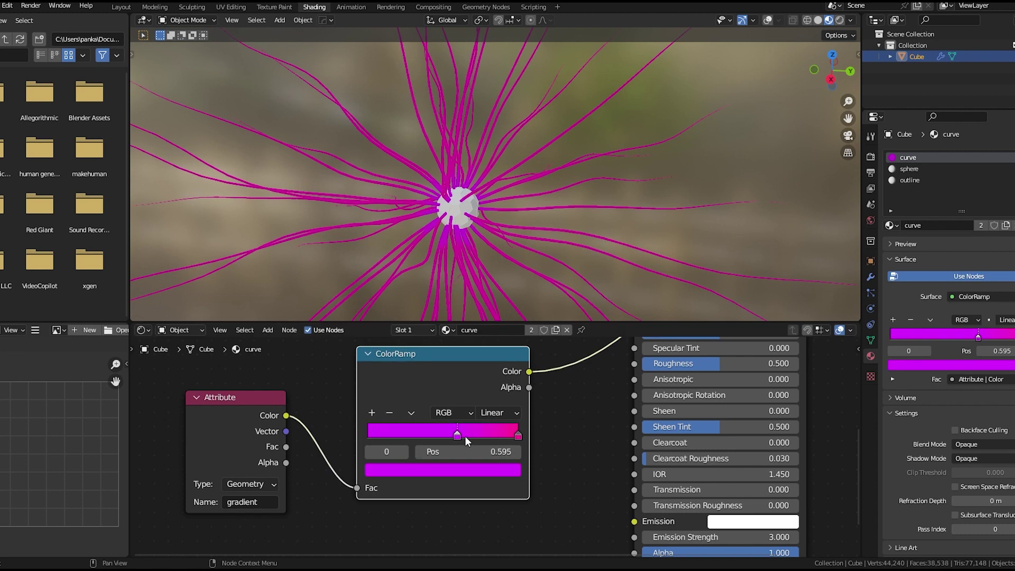
{"action": "left_click_drag", "start_coordinate": [484, 440], "coordinate": [461, 441]}
{"action": "left_click", "coordinate": [500, 413]}
{"action": "left_click", "coordinate": [500, 430]}
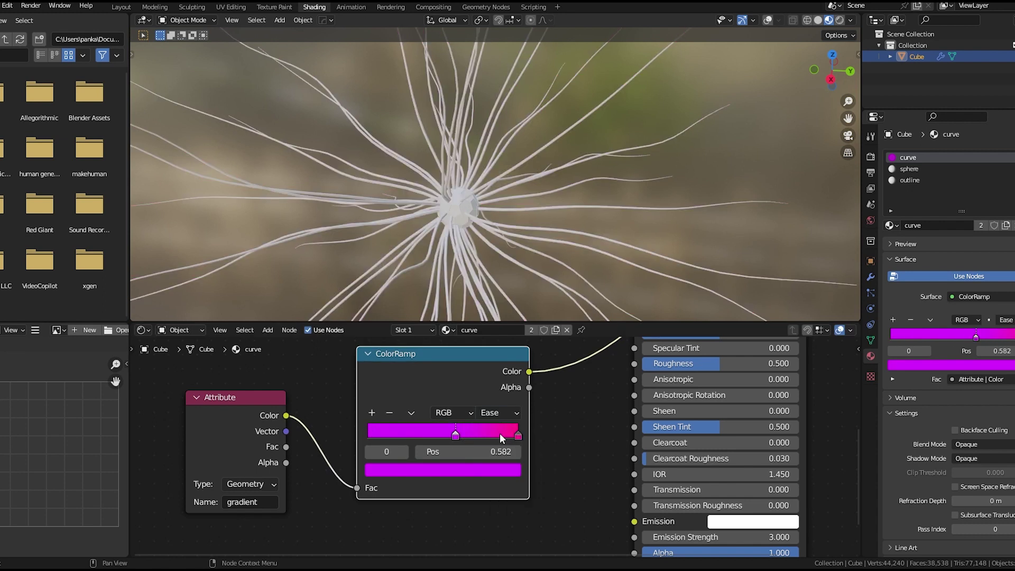
Connect the ColorRamp's Color output to the Principled BSDF's Emission input in the curve material
{"action": "scroll", "coordinate": [523, 455], "scroll_direction": "down", "scroll_amount": 2}
{"action": "scroll", "coordinate": [490, 448], "scroll_direction": "down", "scroll_amount": 1}
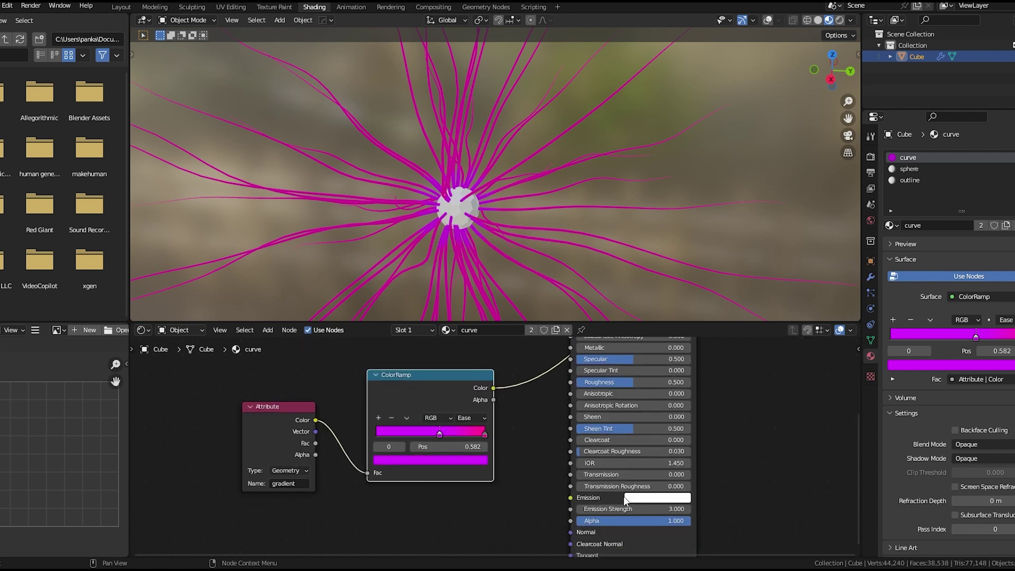
{"action": "left_click_drag", "start_coordinate": [499, 395], "coordinate": [572, 497]}
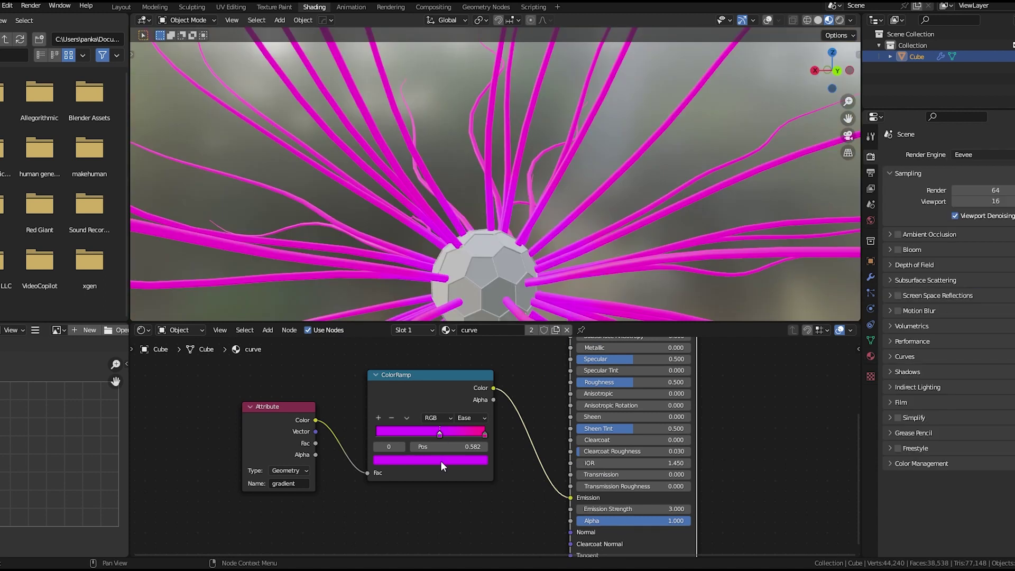
Shift the ColorRamp's first stop to a bluer purple and slide it back to about position 0.264
{"action": "left_click", "coordinate": [440, 460]}
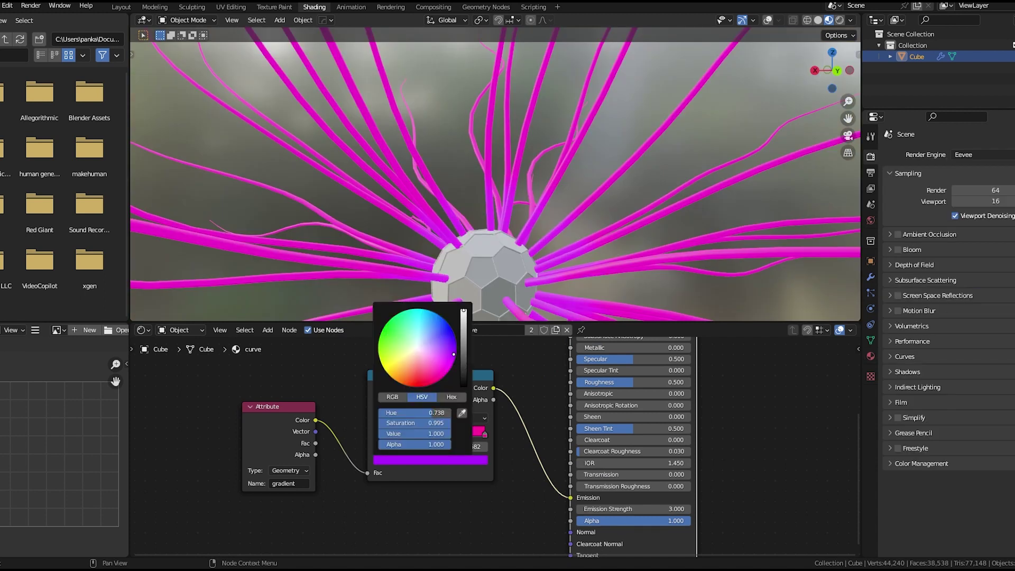
{"action": "left_click_drag", "start_coordinate": [453, 354], "coordinate": [456, 356]}
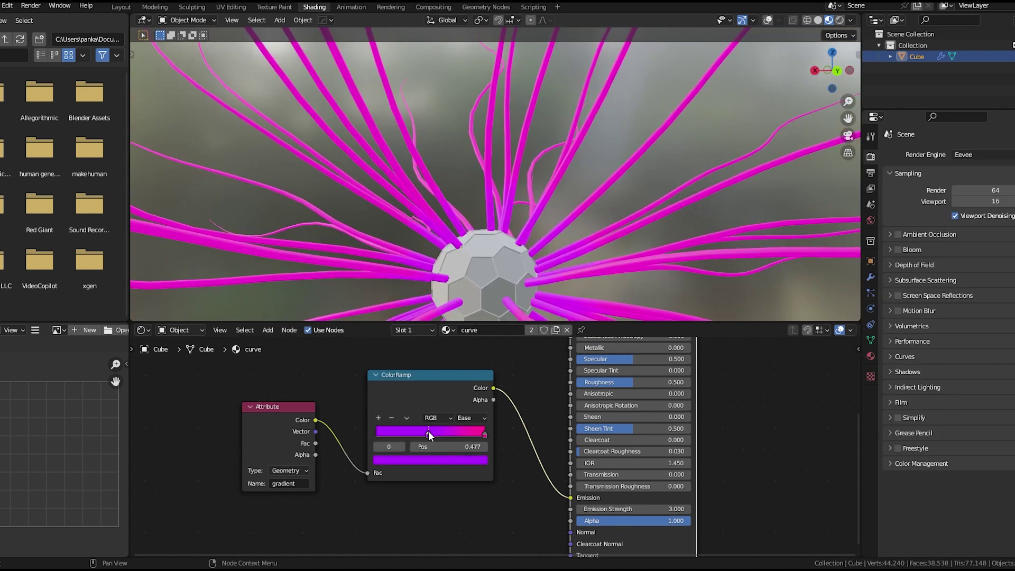
{"action": "middle_click_drag", "start_coordinate": [443, 437], "coordinate": [487, 462]}
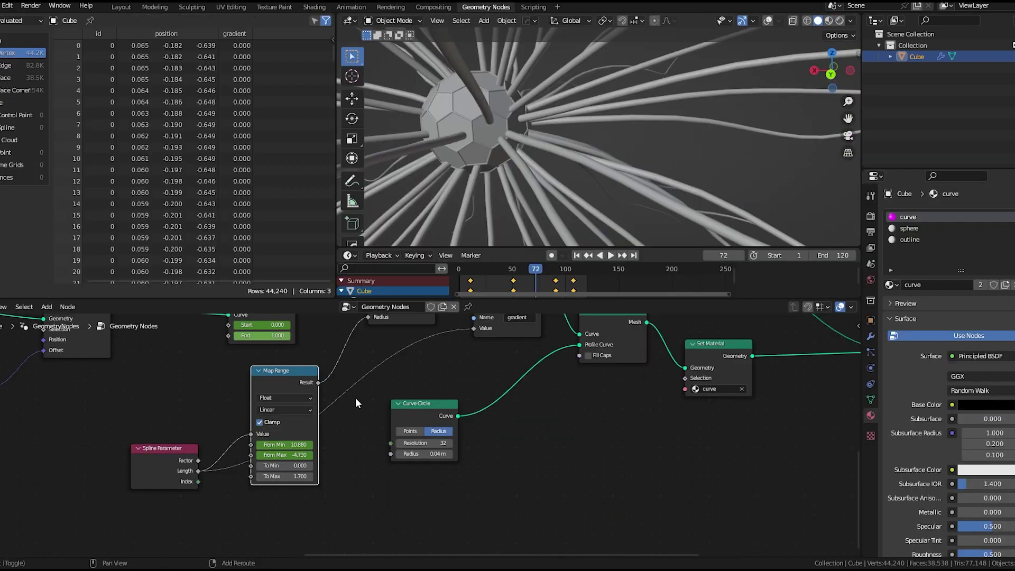
In the Geometry Nodes workspace, insert a Map Range node between Spline Parameter's Length and the Store Named Attribute's Value
{"action": "key", "text": "shift+a"}
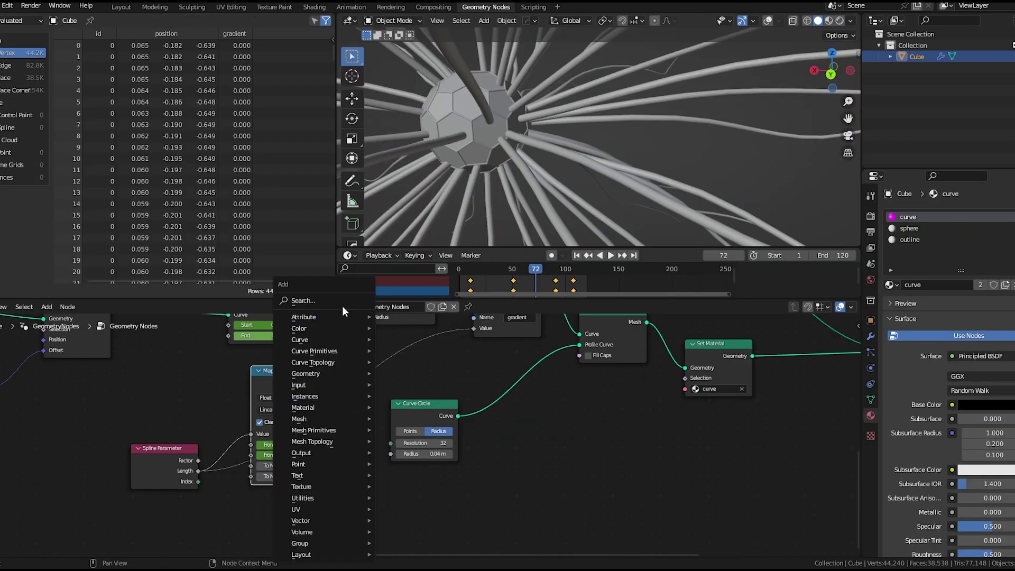
{"action": "left_click", "coordinate": [341, 306]}
{"action": "type", "text": "map"}
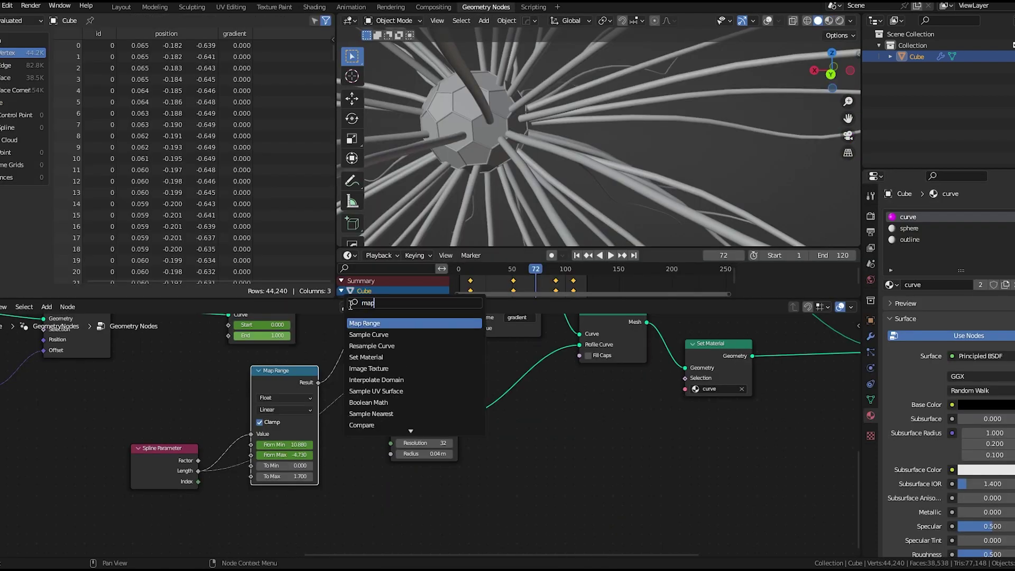
{"action": "key", "text": "Return"}
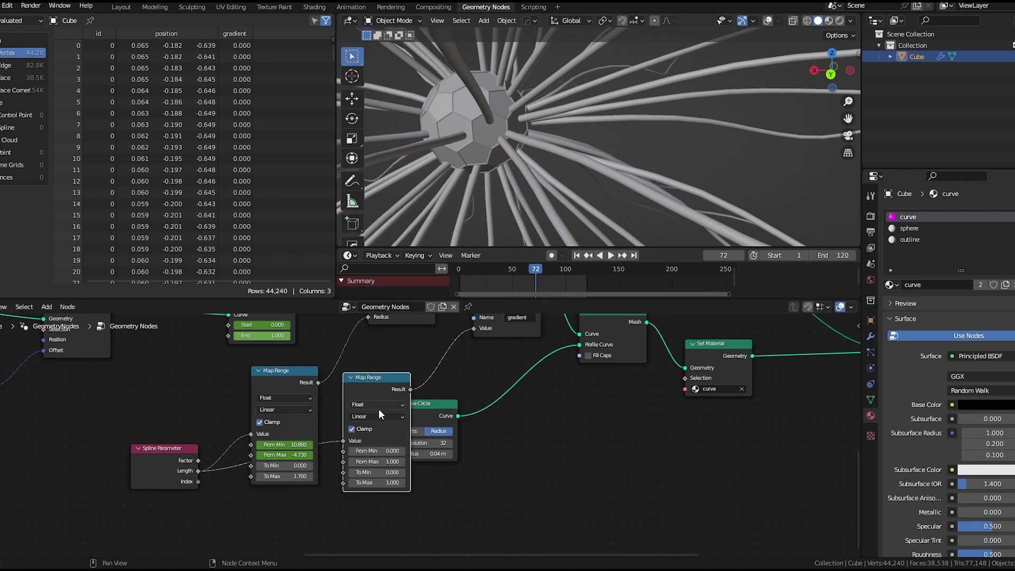
{"action": "left_click", "coordinate": [294, 513]}
Set the gradient's Map Range node to From Min 0.770 and From Max about 2.580
{"action": "middle_click_drag", "start_coordinate": [345, 539], "coordinate": [363, 456]}
{"action": "scroll", "coordinate": [363, 456], "scroll_direction": "up", "scroll_amount": 1}
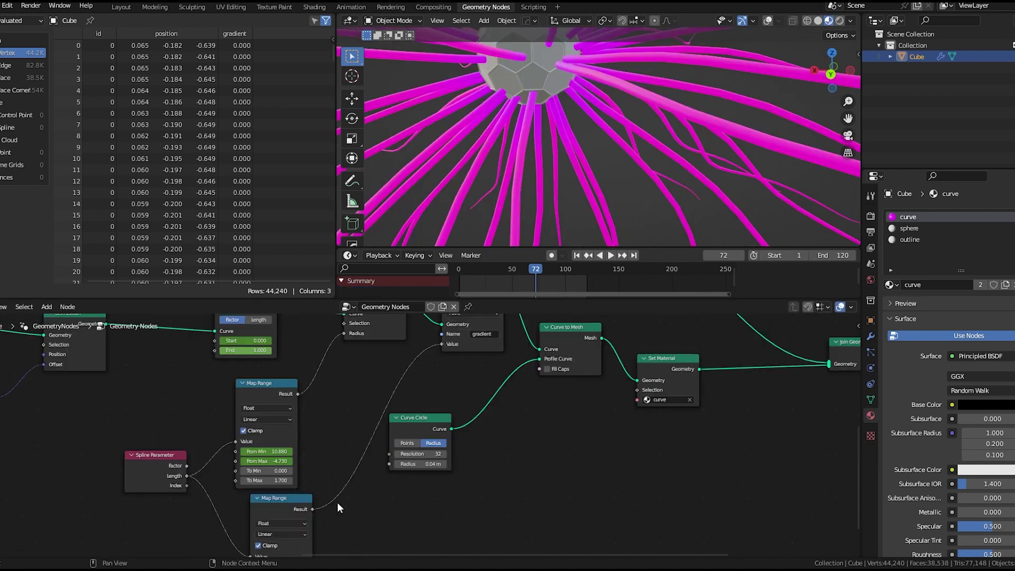
{"action": "middle_click_drag", "start_coordinate": [337, 505], "coordinate": [362, 426]}
{"action": "scroll", "coordinate": [362, 425], "scroll_direction": "up", "scroll_amount": 1}
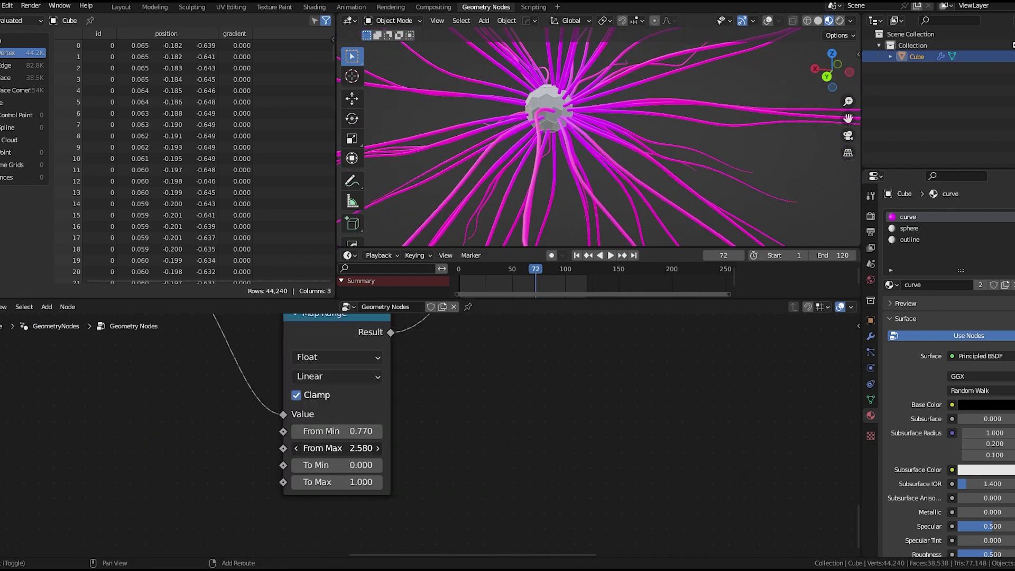
Return to the Shading workspace and raise the curve material's Emission Strength to 5.700
{"action": "left_click", "coordinate": [314, 7]}
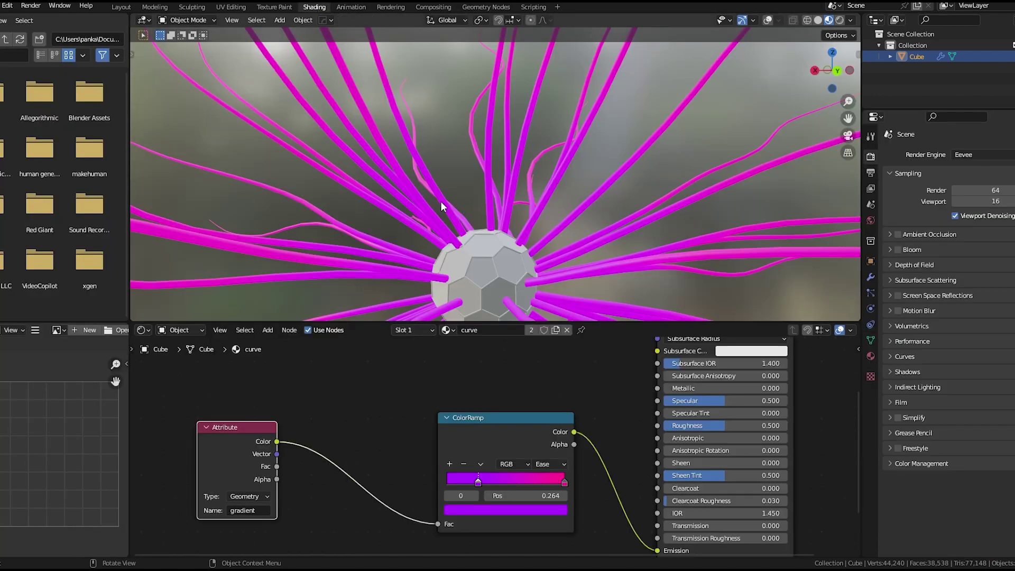
{"action": "middle_click_drag", "start_coordinate": [554, 372], "coordinate": [451, 401]}
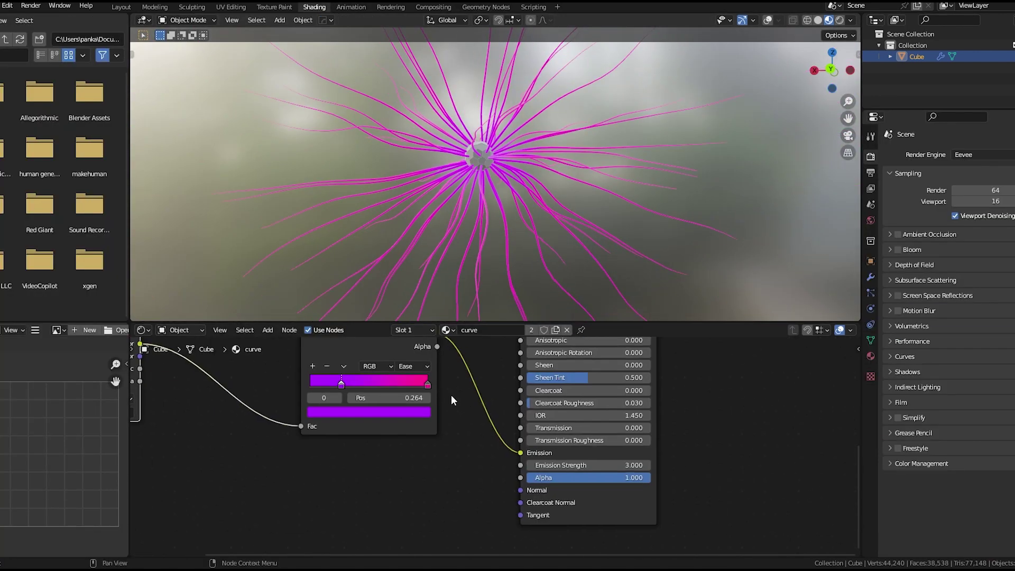
{"action": "middle_click_drag", "start_coordinate": [571, 440], "coordinate": [573, 471]}
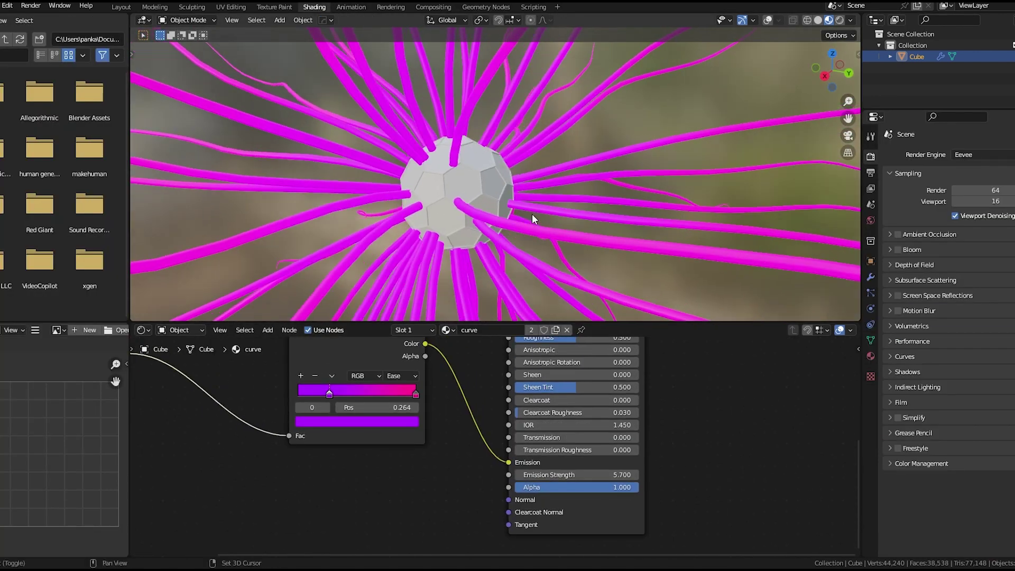
{"action": "middle_click_drag", "start_coordinate": [532, 213], "coordinate": [486, 207]}
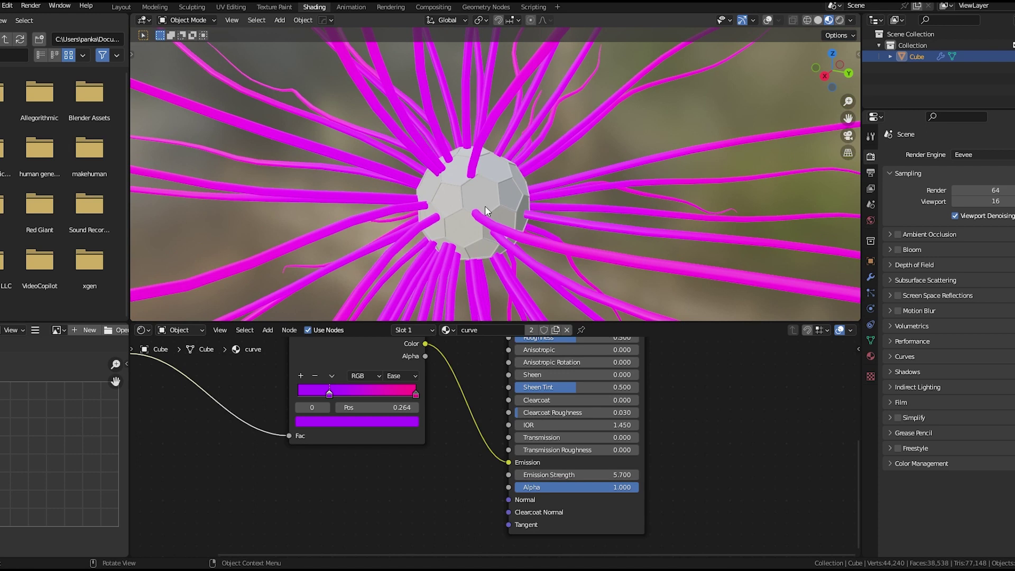
Open the sphere material and darken its Base Color to mid grey
{"action": "left_click", "coordinate": [871, 357]}
{"action": "left_click", "coordinate": [908, 169]}
{"action": "middle_click_drag", "start_coordinate": [583, 435], "coordinate": [553, 557]}
{"action": "left_click", "coordinate": [908, 158]}
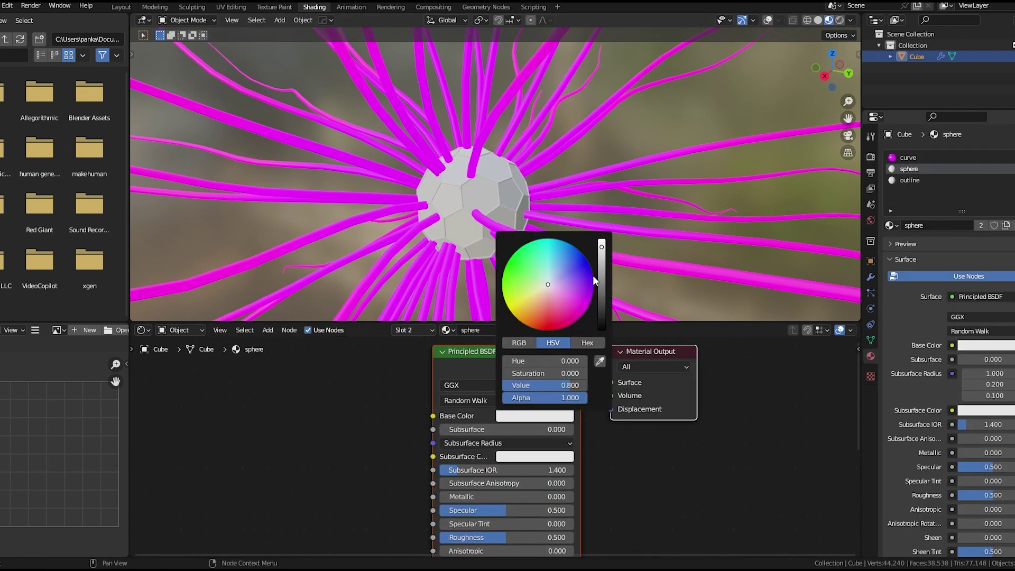
{"action": "mouse_move", "coordinate": [601, 275]}
{"action": "left_mouse_down"}
{"action": "mouse_move", "coordinate": [600, 301]}
{"action": "mouse_move", "coordinate": [600, 267]}
{"action": "left_mouse_up"}
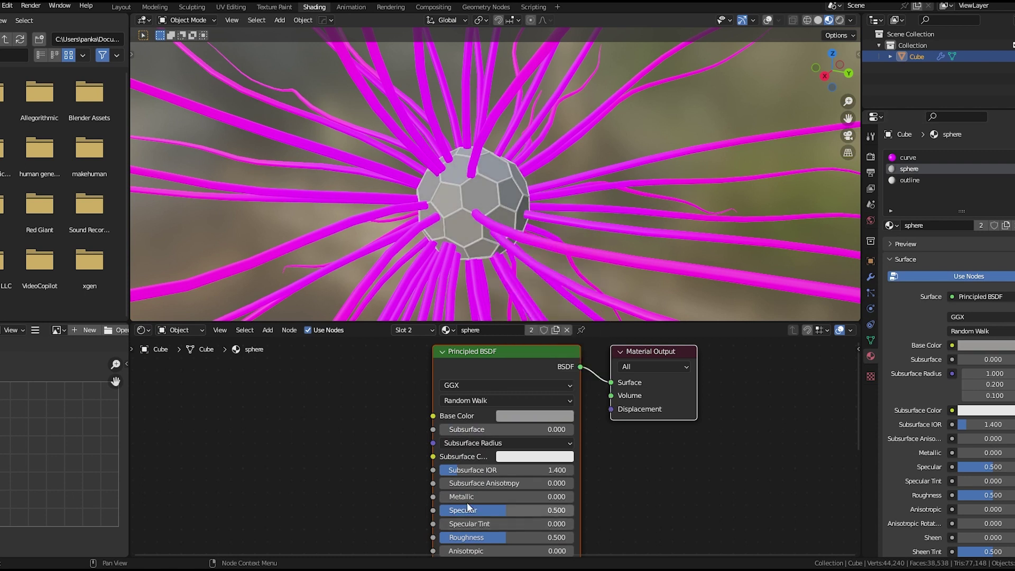
Set the sphere material's Metallic to 1.000 and its Roughness to about 0.345
{"action": "left_click_drag", "start_coordinate": [468, 496], "coordinate": [575, 496]}
{"action": "middle_click_drag", "start_coordinate": [502, 508], "coordinate": [497, 413]}
{"action": "scroll", "coordinate": [492, 449], "scroll_direction": "up", "scroll_amount": 1}
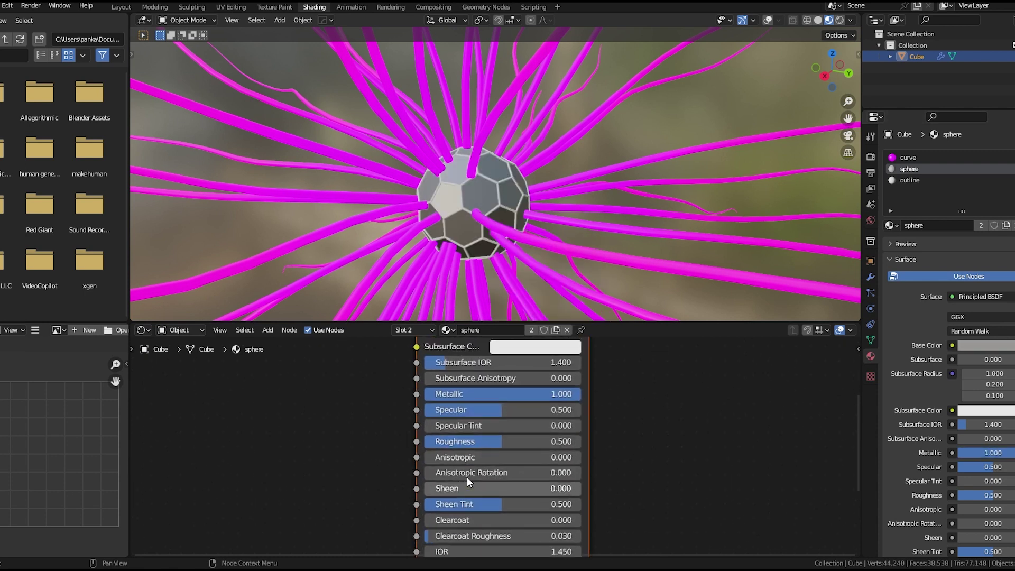
{"action": "left_click_drag", "start_coordinate": [497, 441], "coordinate": [469, 441]}
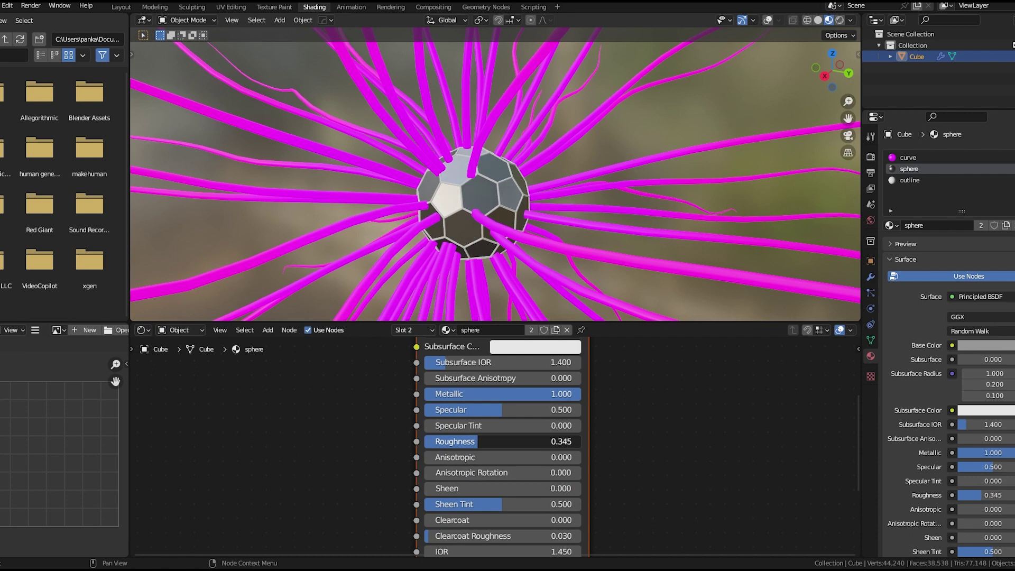
Select the outline material and switch the render engine to Cycles with GPU Compute as the device
{"action": "left_click", "coordinate": [909, 180]}
{"action": "left_click", "coordinate": [871, 156]}
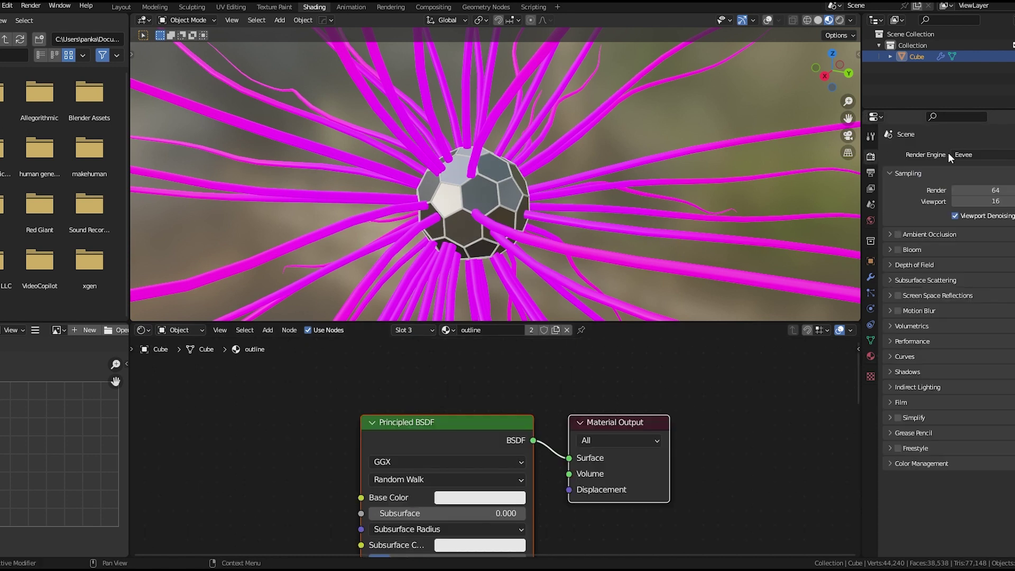
{"action": "left_click", "coordinate": [972, 155]}
{"action": "left_click", "coordinate": [971, 193]}
{"action": "left_click", "coordinate": [969, 182]}
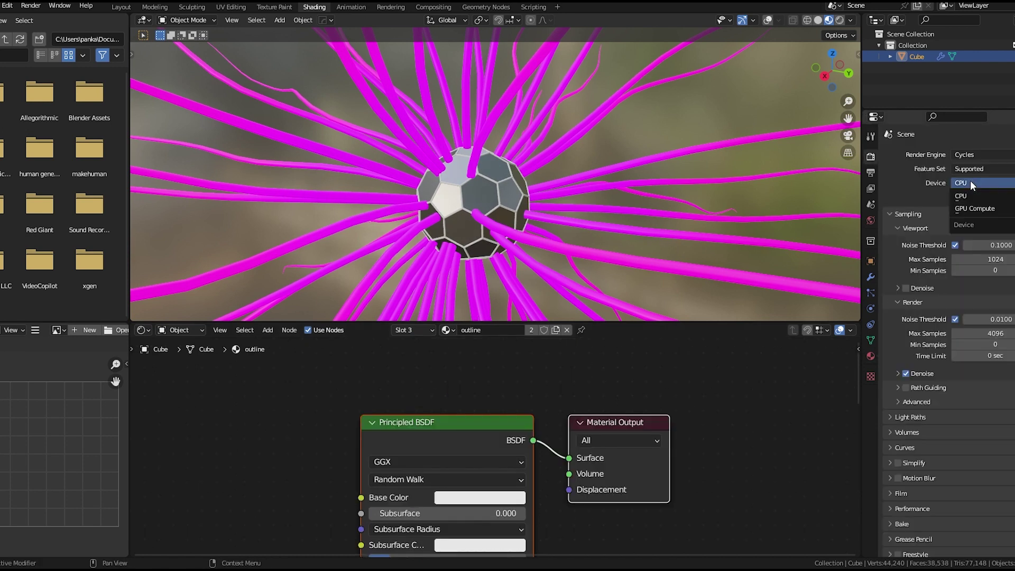
{"action": "left_click", "coordinate": [969, 206]}
Set Max Samples to 32 for the viewport and 128 for the render, and preview the scene in rendered shading
{"action": "left_click", "coordinate": [977, 246]}
{"action": "type", "text": "32"}
{"action": "key", "text": "Return"}
{"action": "left_click", "coordinate": [992, 321]}
{"action": "type", "text": "128"}
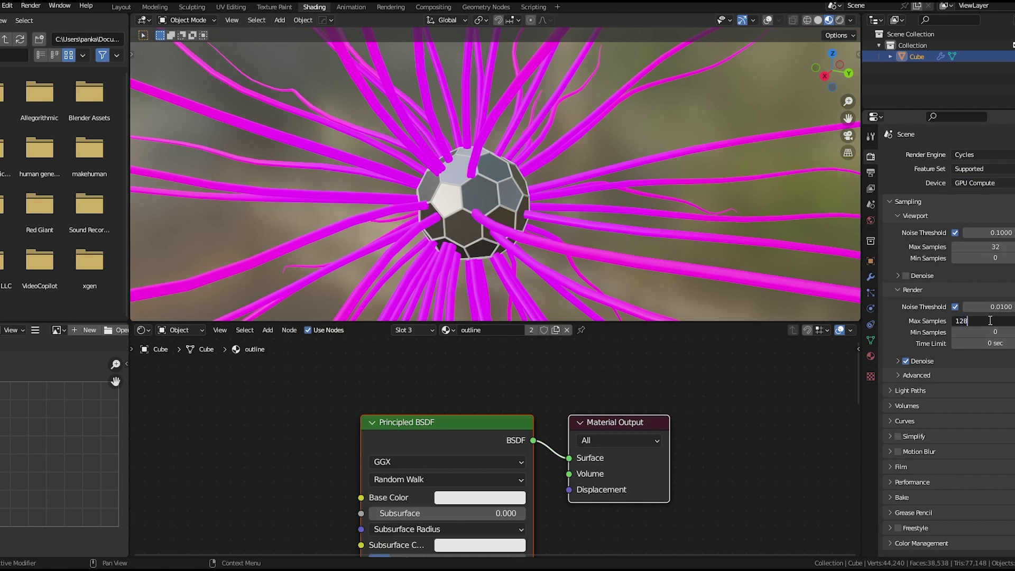
{"action": "left_click", "coordinate": [840, 21]}
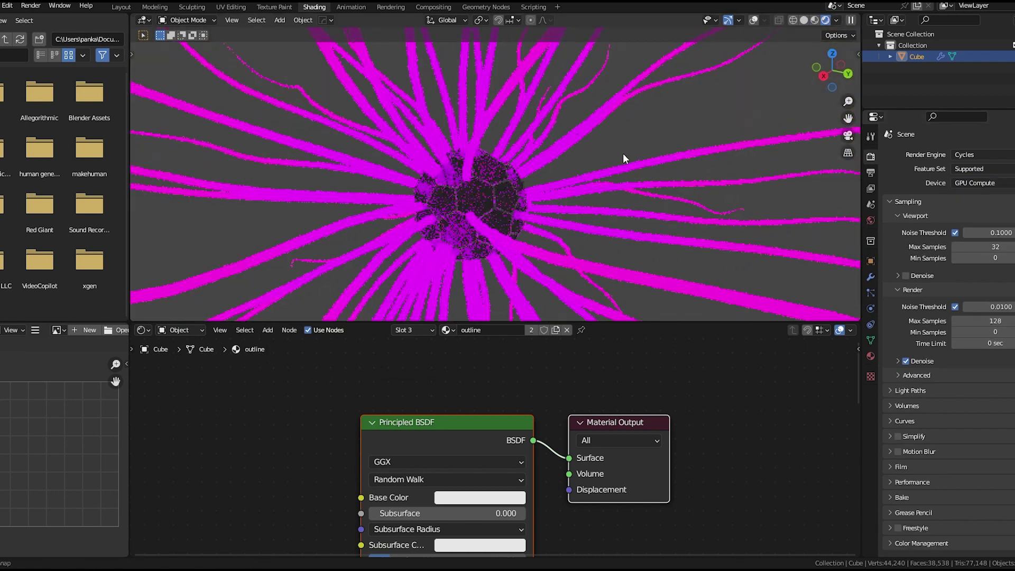
{"action": "middle_click_drag", "start_coordinate": [613, 141], "coordinate": [584, 205]}
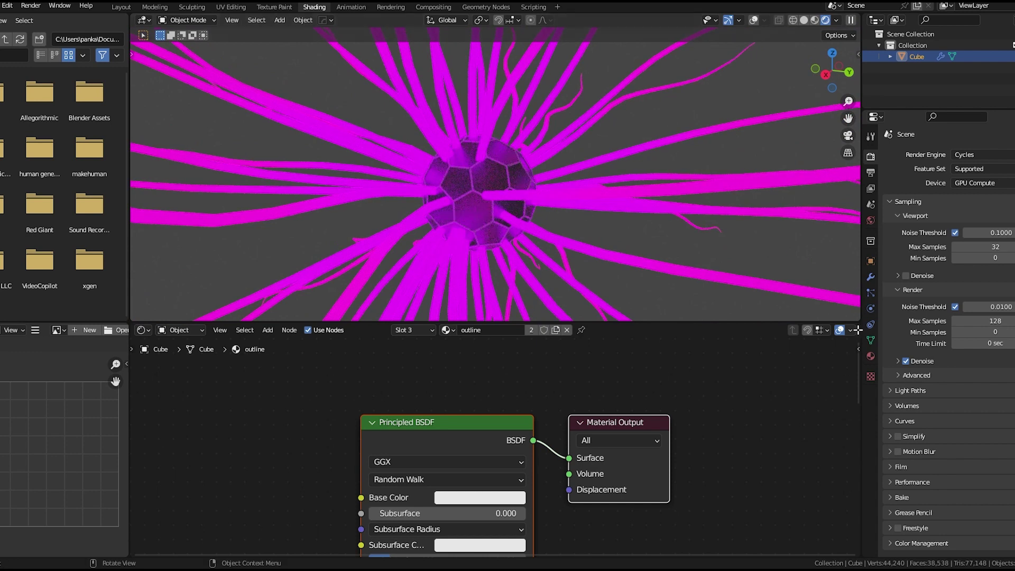
Delete the Principled BSDF node from the outline material
{"action": "left_click", "coordinate": [870, 356]}
{"action": "scroll", "coordinate": [663, 416], "scroll_direction": "down", "scroll_amount": 3}
{"action": "middle_click_drag", "start_coordinate": [663, 417], "coordinate": [659, 362]}
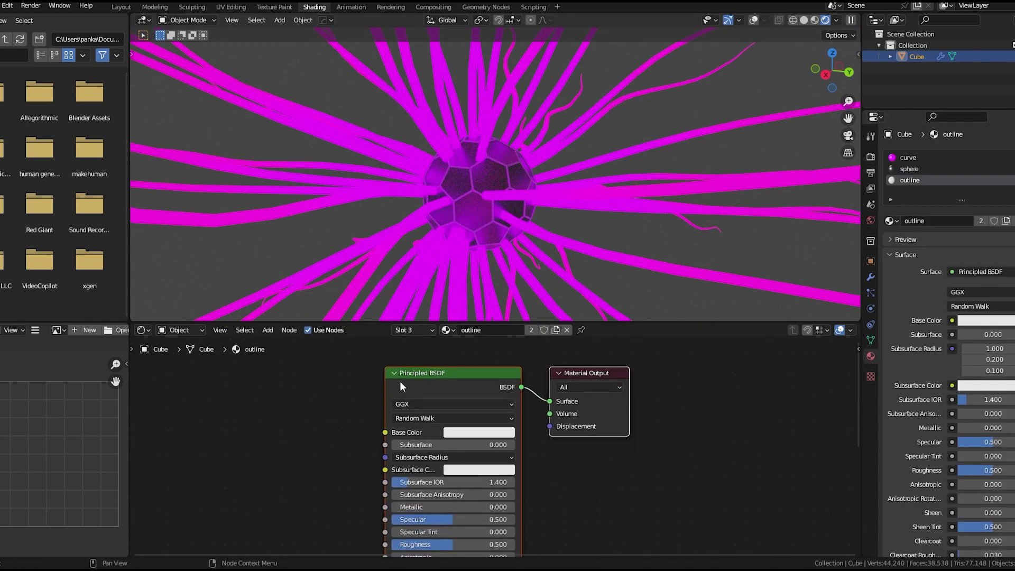
{"action": "key", "text": "x"}
Add a Glass BSDF connected to the outline material's Surface output and raise its Roughness to about 0.177
{"action": "key", "text": "shift+a"}
{"action": "left_click", "coordinate": [437, 389]}
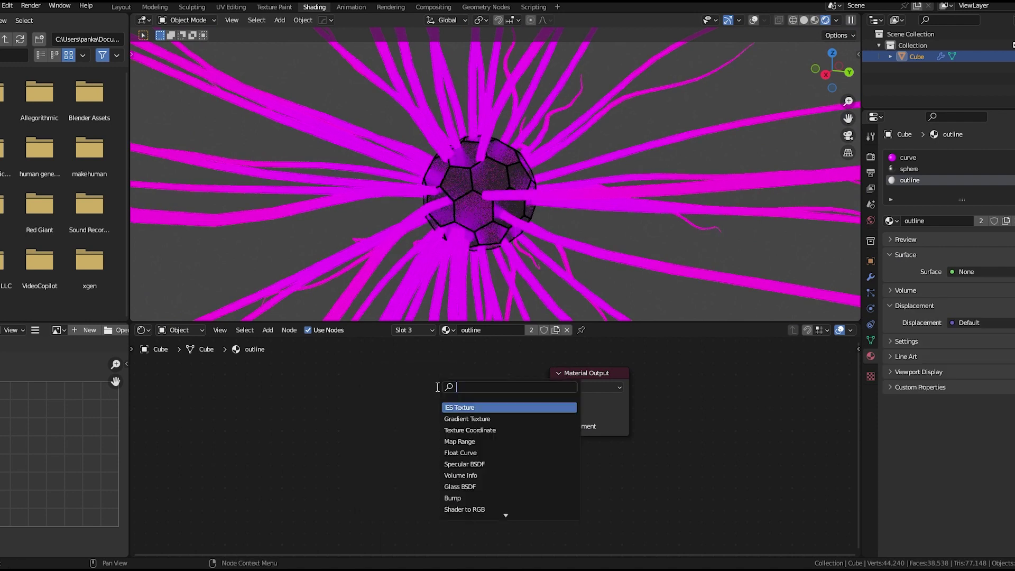
{"action": "type", "text": "glas"}
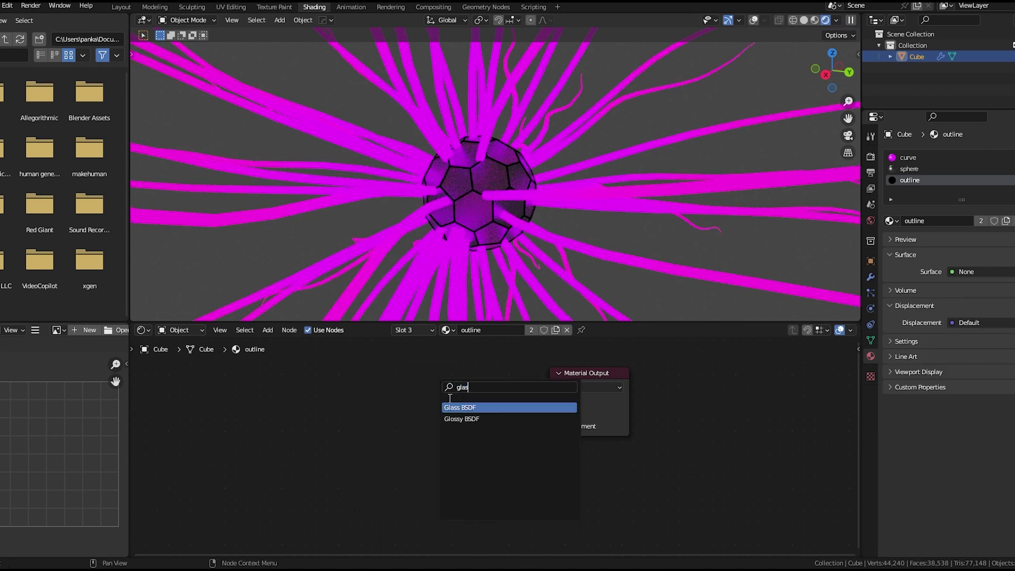
{"action": "key", "text": "Return"}
{"action": "left_click", "coordinate": [383, 382]}
{"action": "left_click", "coordinate": [382, 382], "text": "ctrl+shift"}
{"action": "scroll", "coordinate": [439, 419], "scroll_direction": "up", "scroll_amount": 3}
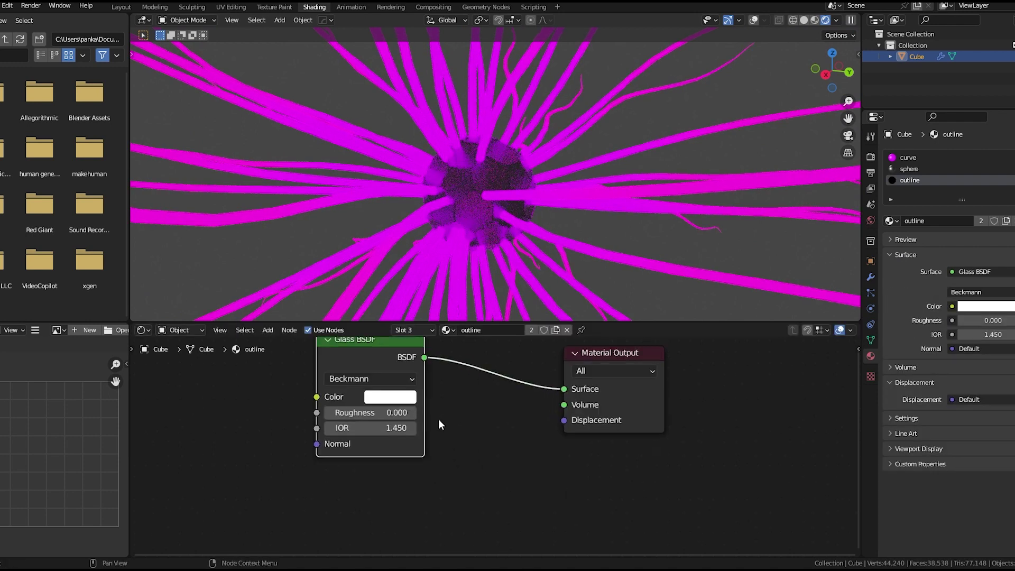
{"action": "left_click_drag", "start_coordinate": [370, 412], "coordinate": [388, 407]}
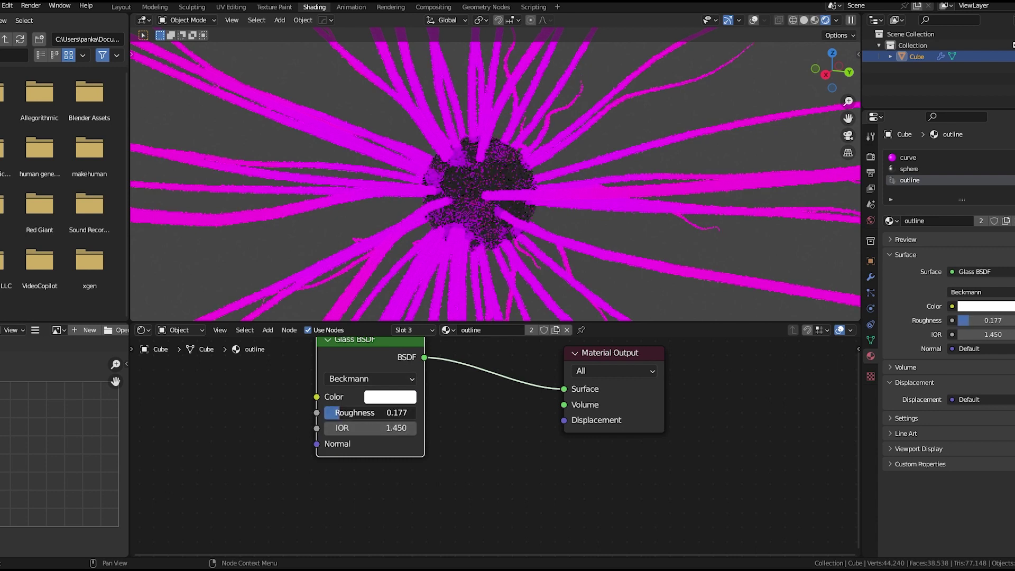
Add an Emission node to the outline material, combine it with the Glass BSDF through a Mix Shader, and move the Material Output clear
{"action": "key", "text": "shift+a"}
{"action": "left_click", "coordinate": [387, 405]}
{"action": "type", "text": "emi"}
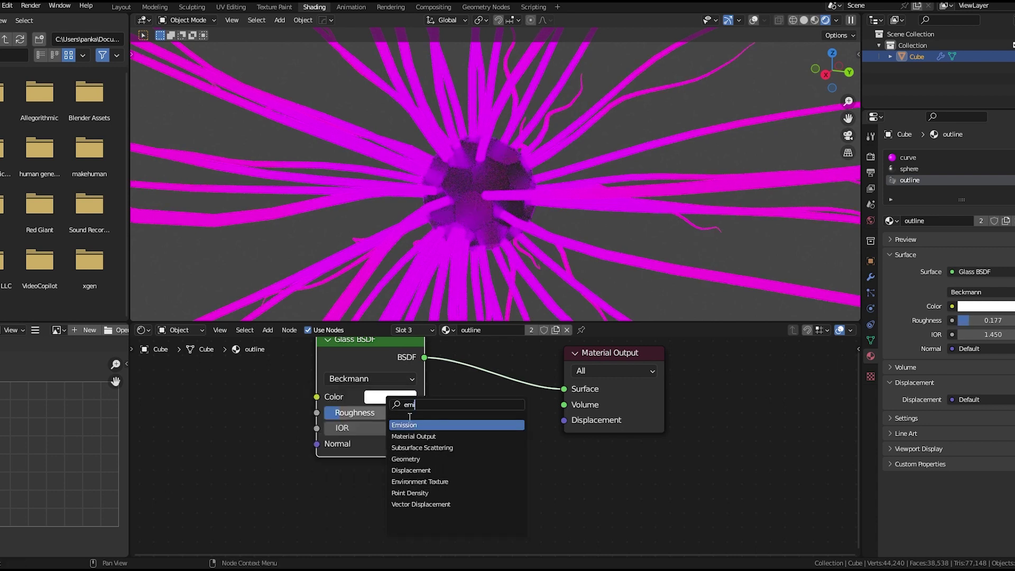
{"action": "key", "text": "Return"}
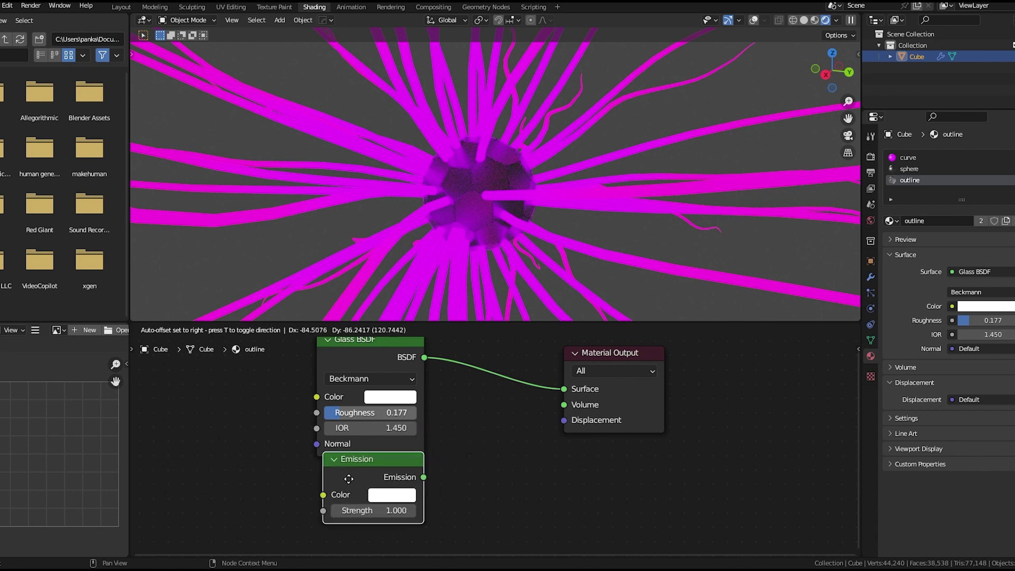
{"action": "left_click", "coordinate": [353, 502]}
{"action": "right_click_drag", "start_coordinate": [360, 495], "coordinate": [371, 440], "text": "ctrl+shift"}
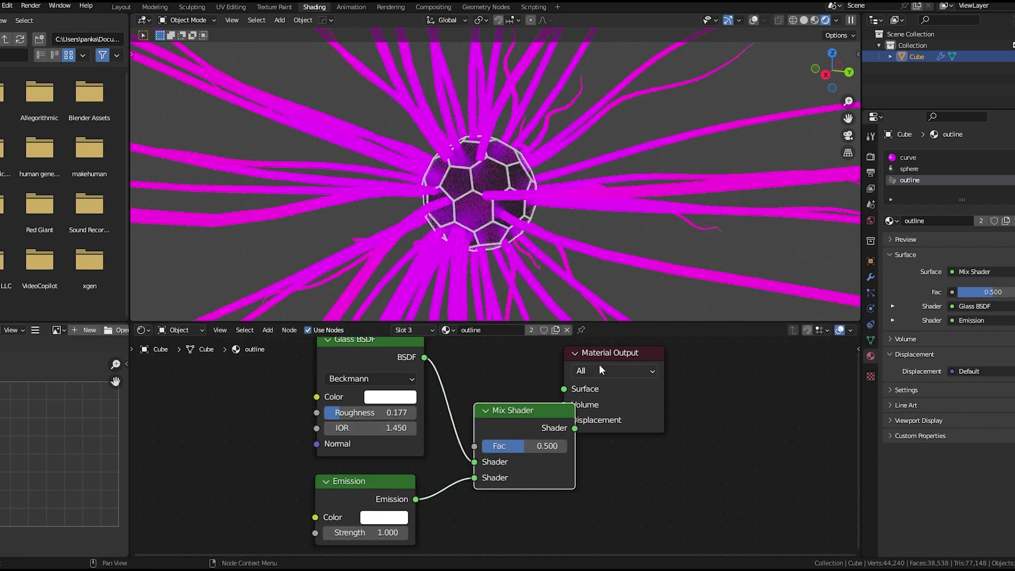
{"action": "left_click_drag", "start_coordinate": [615, 353], "coordinate": [726, 373]}
Add a Layer Weight node and place it above the Glass BSDF
{"action": "key", "text": "shift+a"}
{"action": "left_click", "coordinate": [531, 377]}
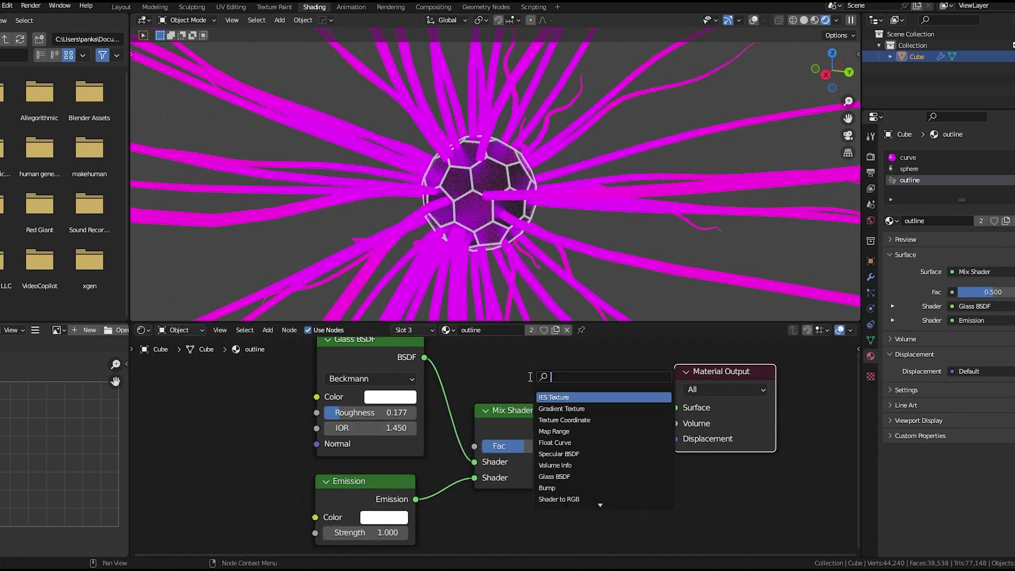
{"action": "type", "text": "layer"}
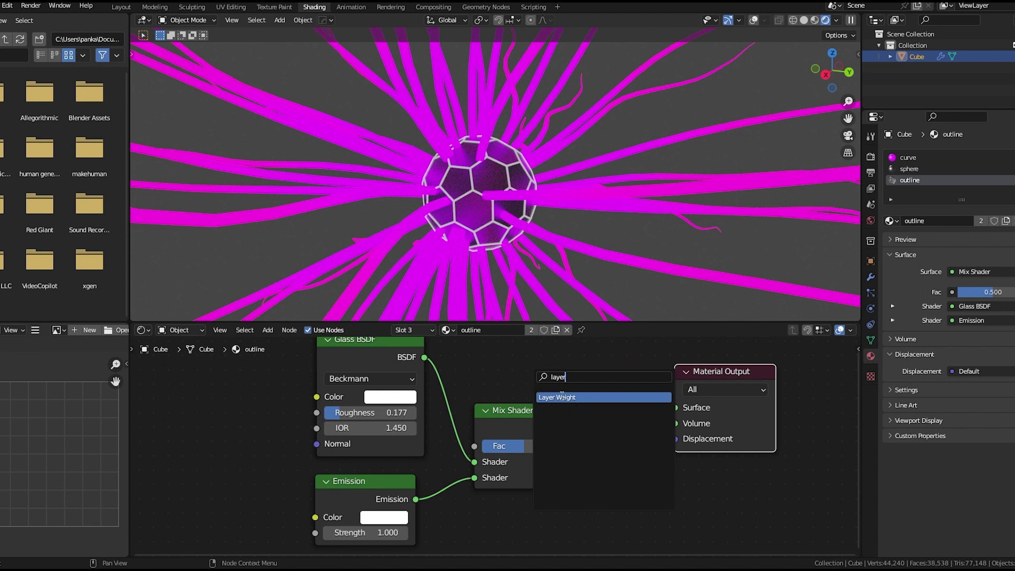
{"action": "left_click", "coordinate": [563, 397]}
{"action": "left_click", "coordinate": [338, 404]}
{"action": "middle_click_drag", "start_coordinate": [366, 418], "coordinate": [329, 366]}
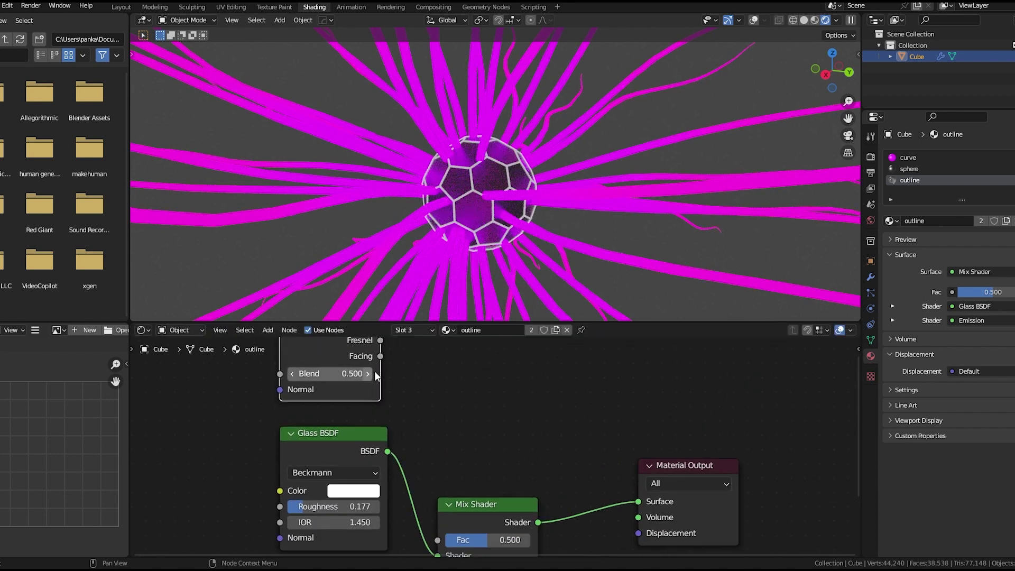
Preview the Layer Weight's Facing output, connect it to the Mix Shader's Fac, and reconnect the Mix Shader to the material's Surface
{"action": "scroll", "coordinate": [375, 373], "scroll_direction": "down", "scroll_amount": 1}
{"action": "left_click", "coordinate": [361, 364], "text": "ctrl+shift"}
{"action": "left_click", "coordinate": [361, 364], "text": "ctrl+shift"}
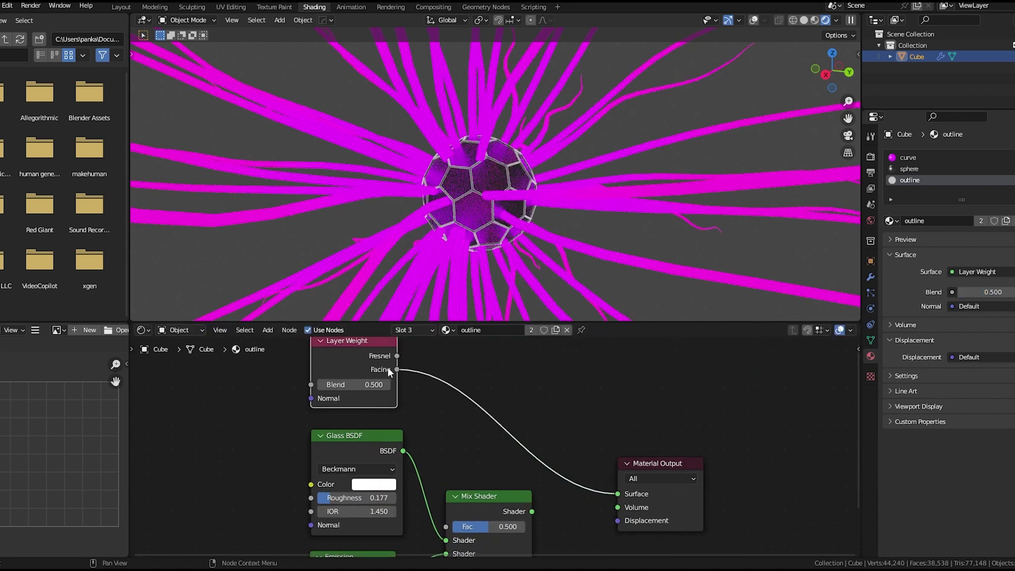
{"action": "left_click_drag", "start_coordinate": [391, 370], "coordinate": [458, 461]}
{"action": "left_click_drag", "start_coordinate": [450, 527], "coordinate": [451, 527]}
{"action": "left_click", "coordinate": [484, 505], "text": "ctrl+shift"}
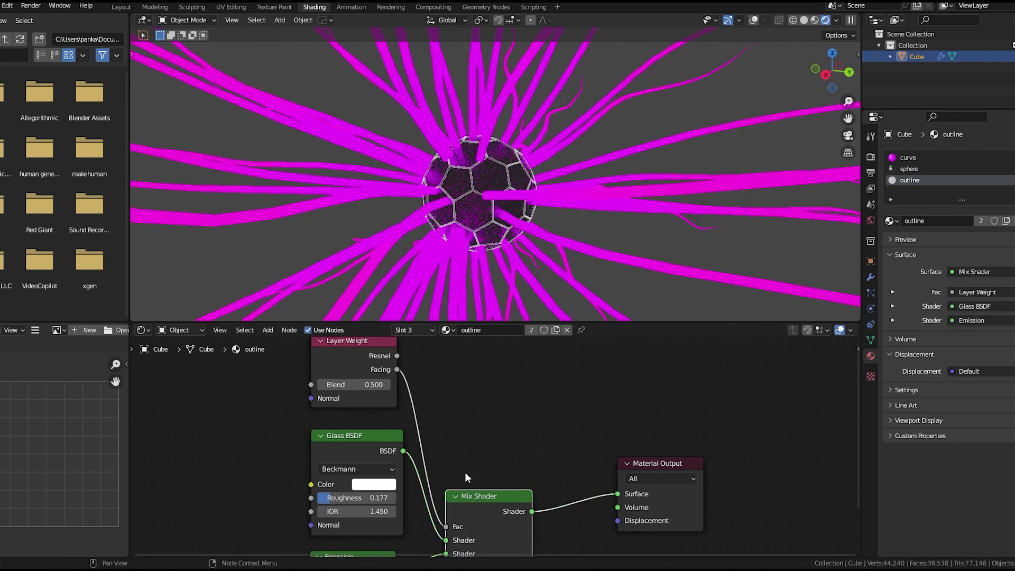
Set the outline material's Emission color to a saturated pink with a hue of 0.963
{"action": "middle_click_drag", "start_coordinate": [403, 412], "coordinate": [437, 429]}
{"action": "left_click_drag", "start_coordinate": [369, 369], "coordinate": [363, 370]}
{"action": "middle_click_drag", "start_coordinate": [403, 527], "coordinate": [387, 448]}
{"action": "scroll", "coordinate": [387, 447], "scroll_direction": "up", "scroll_amount": 1}
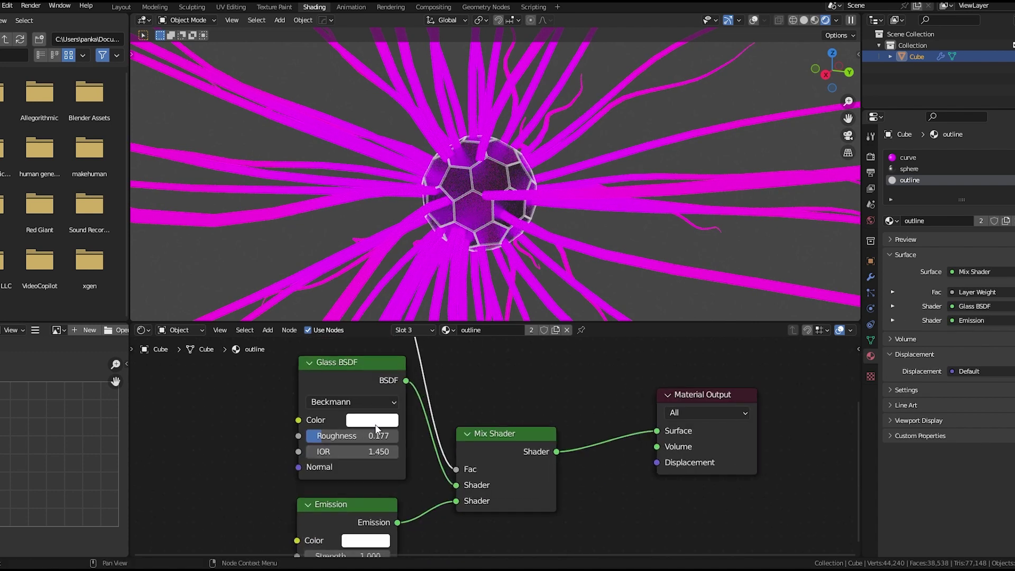
{"action": "left_click", "coordinate": [375, 423]}
{"action": "left_click", "coordinate": [374, 541]}
{"action": "left_click", "coordinate": [430, 433]}
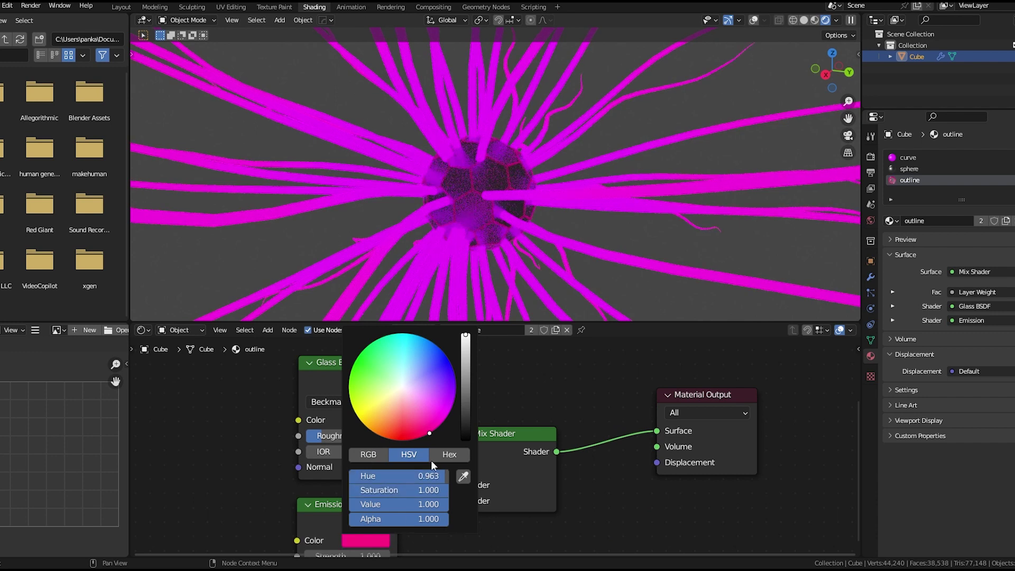
Lower the Layer Weight's Blend to about 0.190
{"action": "middle_click_drag", "start_coordinate": [581, 476], "coordinate": [579, 422]}
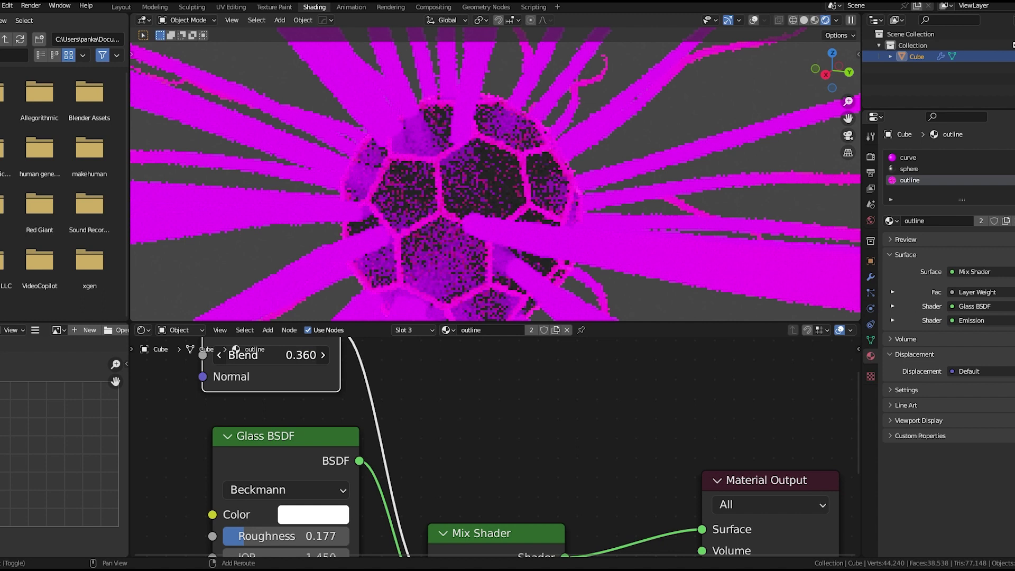
{"action": "left_click_drag", "start_coordinate": [307, 356], "coordinate": [286, 355]}
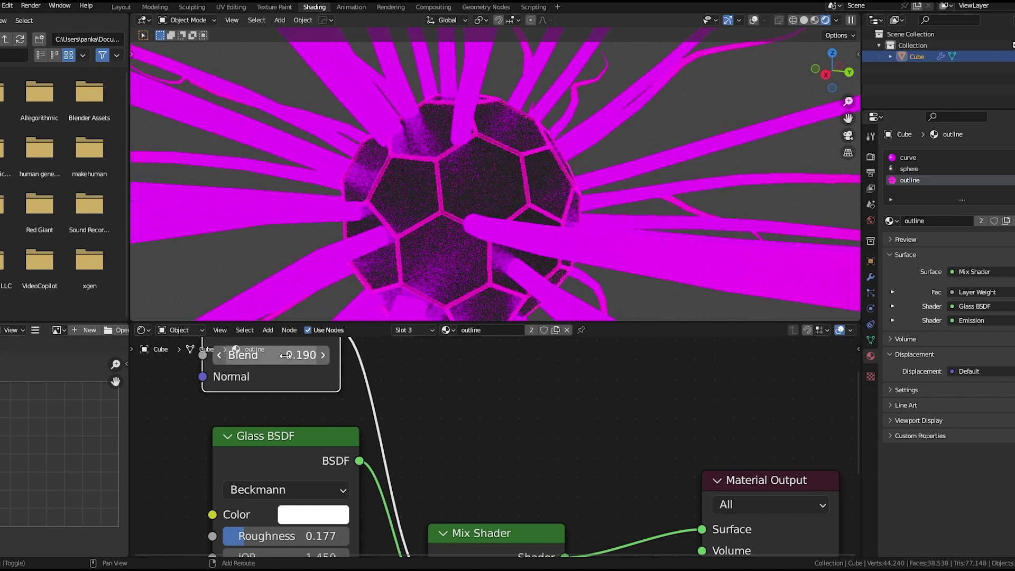
Set the outline material's Emission color to a bright purple and its Strength to 35
{"action": "scroll", "coordinate": [394, 308], "scroll_direction": "down", "scroll_amount": 4}
{"action": "scroll", "coordinate": [424, 446], "scroll_direction": "down", "scroll_amount": 2}
{"action": "middle_click_drag", "start_coordinate": [424, 447], "coordinate": [423, 354]}
{"action": "scroll", "coordinate": [402, 373], "scroll_direction": "up", "scroll_amount": 3}
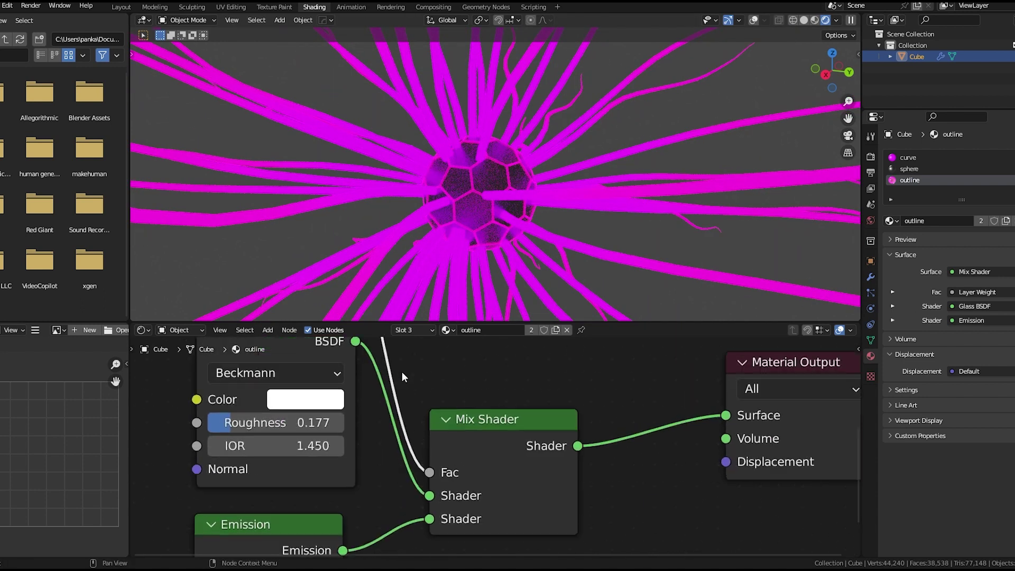
{"action": "middle_click_drag", "start_coordinate": [310, 474], "coordinate": [327, 379]}
{"action": "left_click", "coordinate": [305, 483]}
{"action": "left_click_drag", "start_coordinate": [407, 318], "coordinate": [441, 286]}
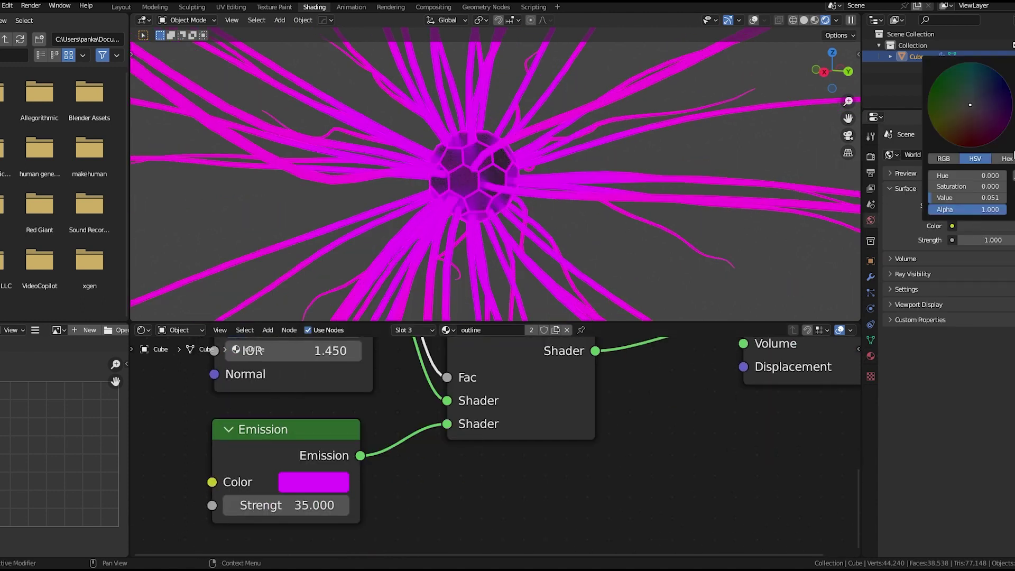
Darken the World background color to near black and view the animated tubes in the rendered viewport
{"action": "left_click_drag", "start_coordinate": [1014, 126], "coordinate": [1014, 147]}
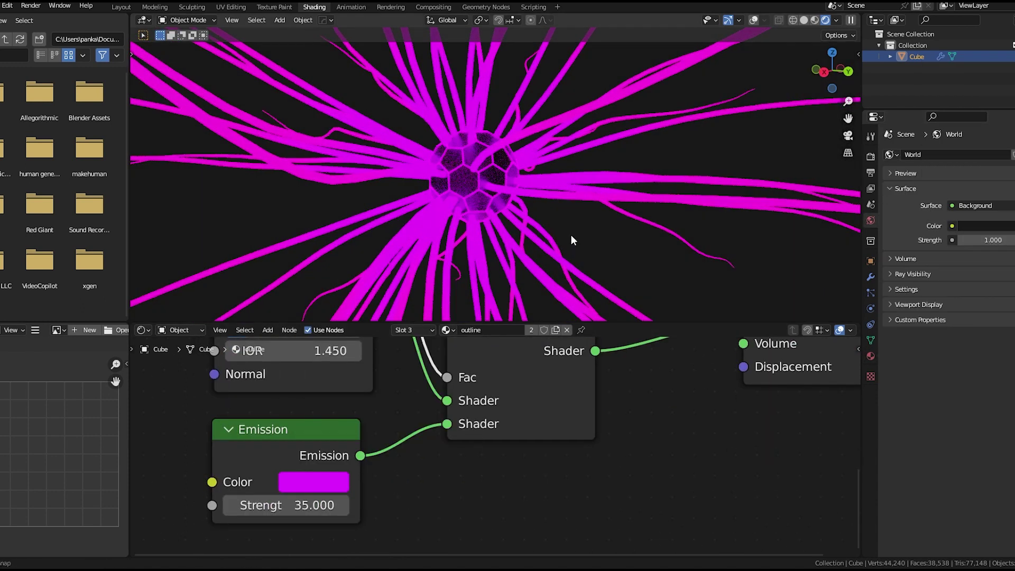
{"action": "middle_click_drag", "start_coordinate": [571, 235], "coordinate": [519, 266]}
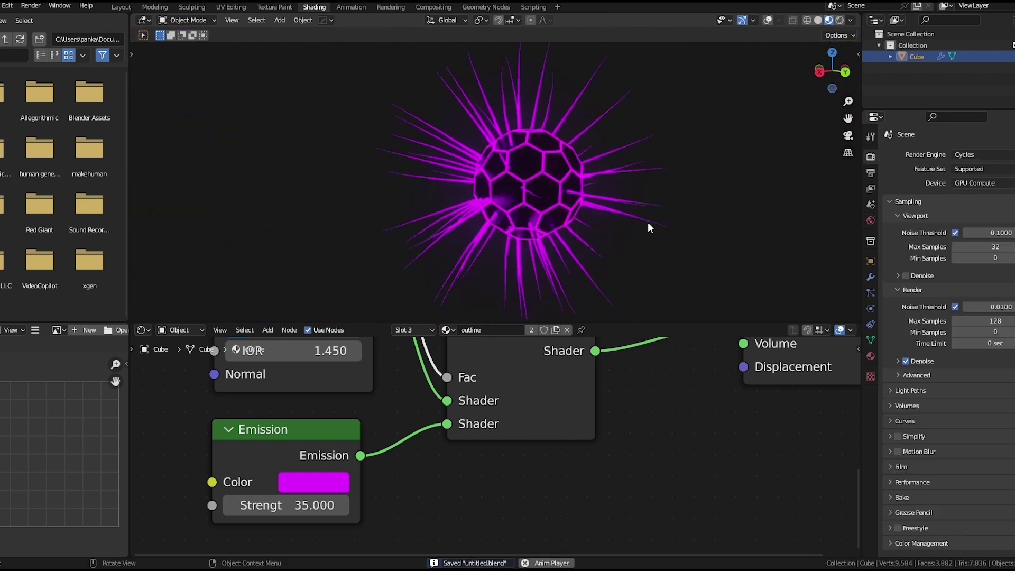
{"action": "scroll", "coordinate": [649, 222], "scroll_direction": "up", "scroll_amount": 5}
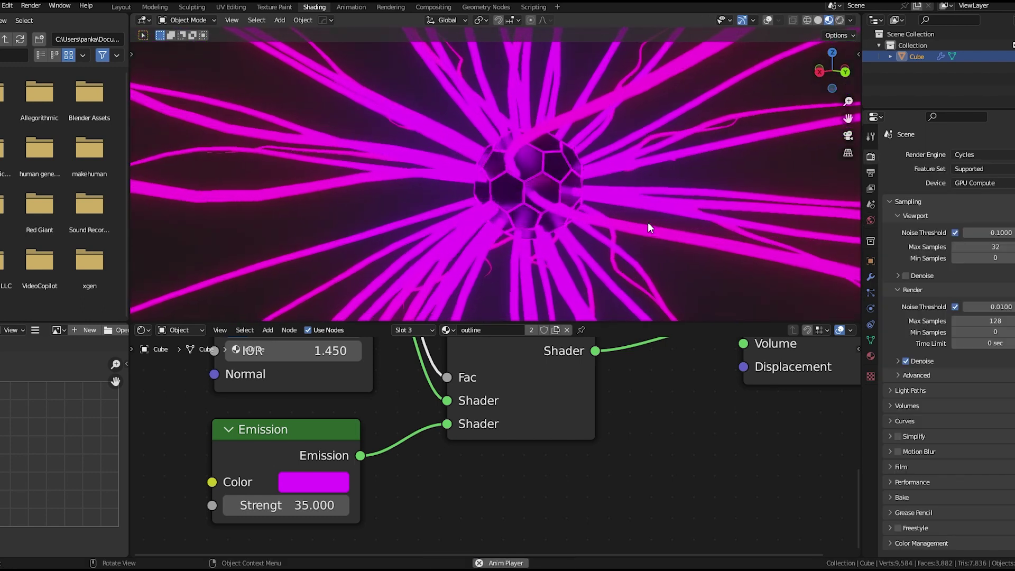